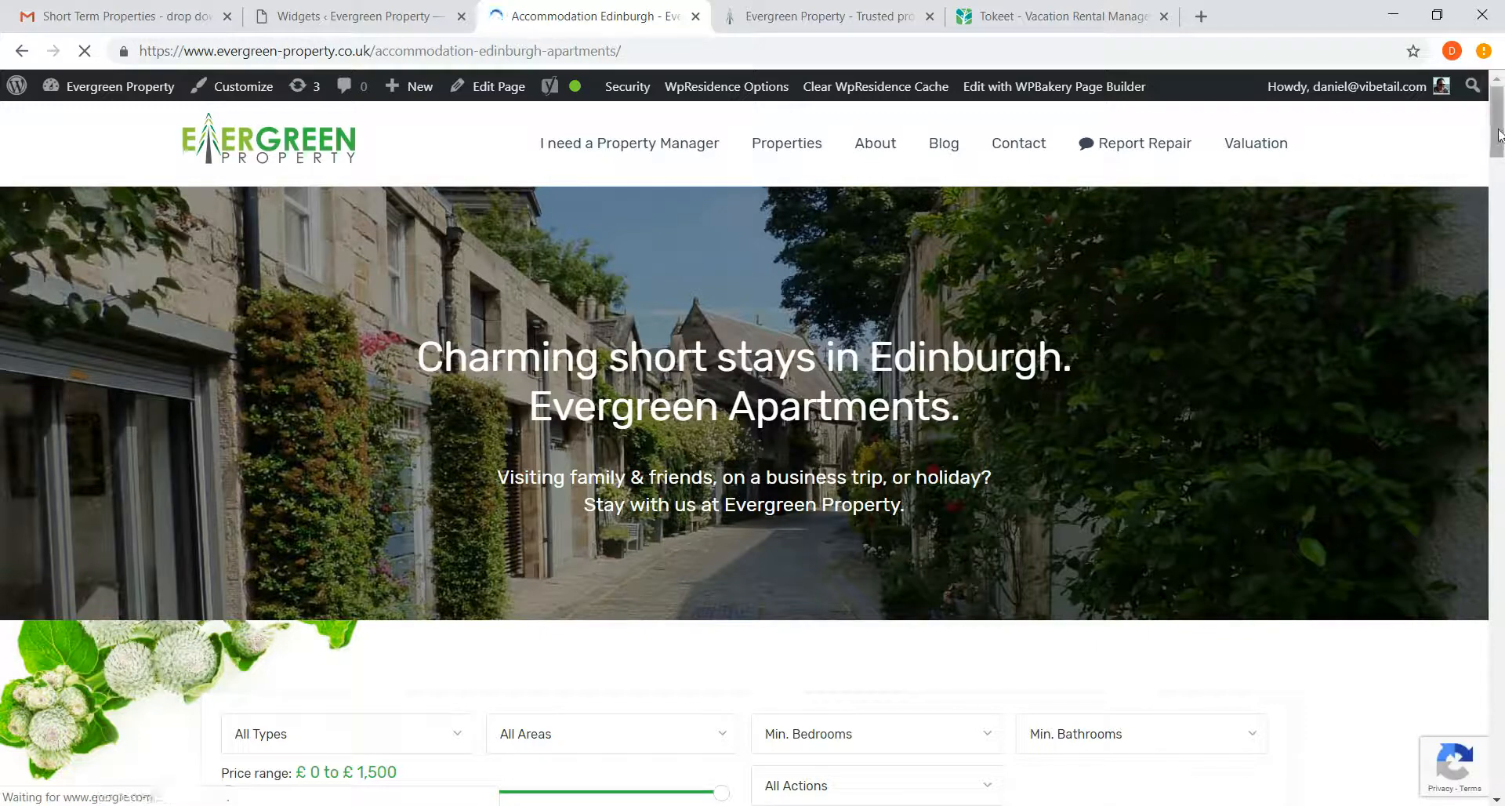
Open the Great King Street Residence page from the featured apartments and open that property for editing
scroll(1496, 174, "down", 5)
mouse_move(1503, 196)
left_mouse_down()
mouse_move(1502, 341)
mouse_move(1499, 224)
left_mouse_up()
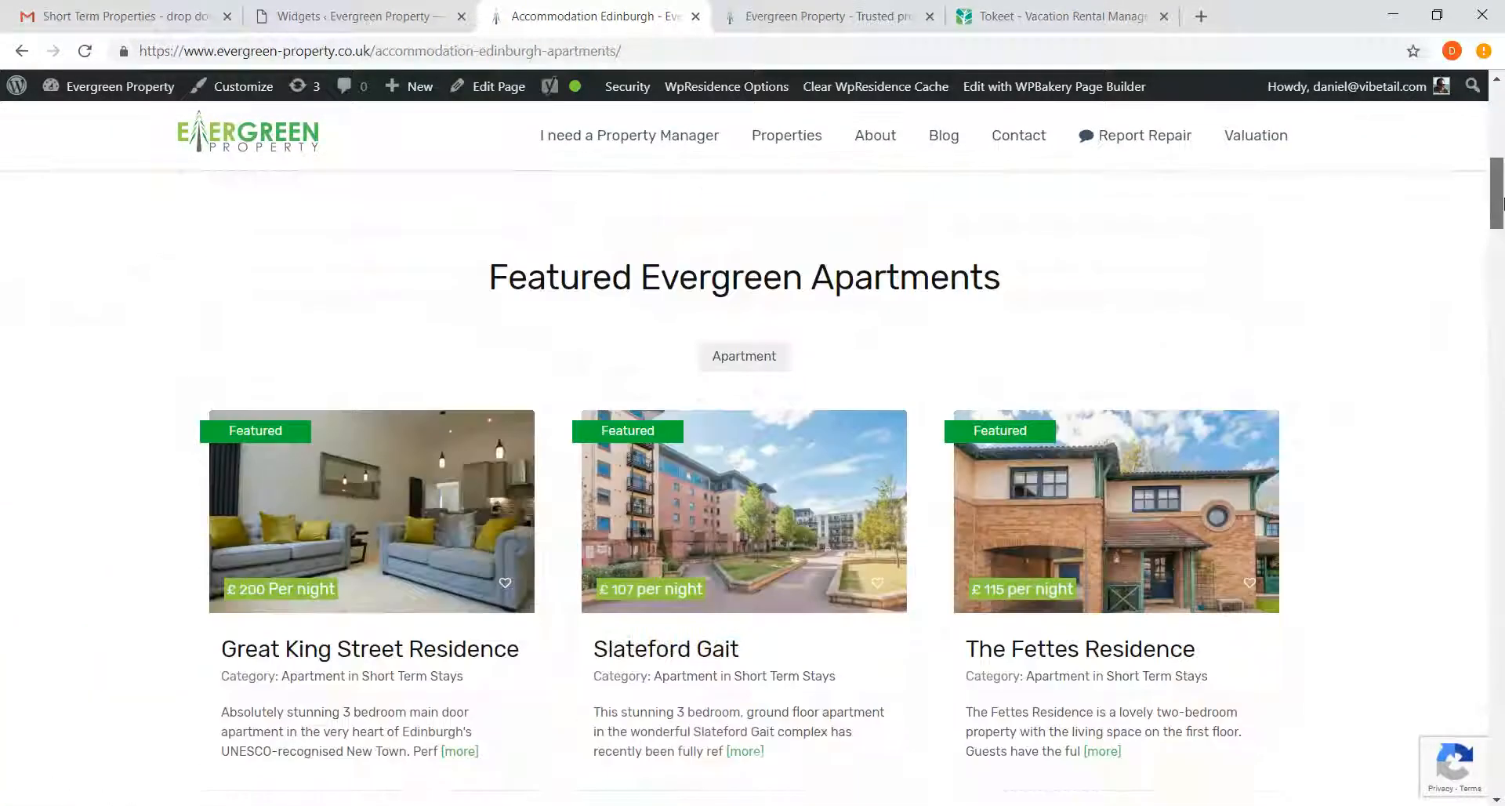
left_click(389, 661)
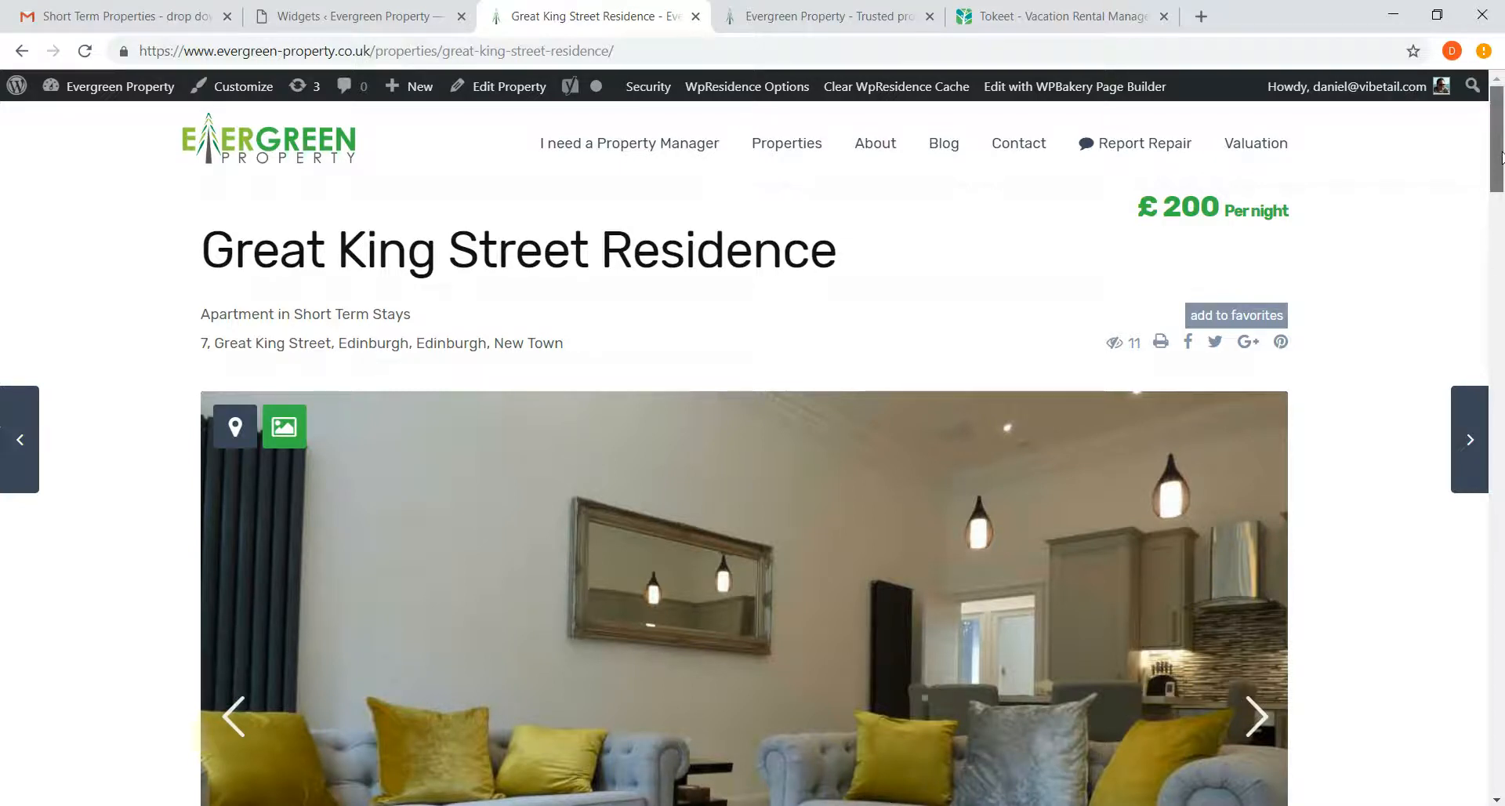
left_click(509, 88)
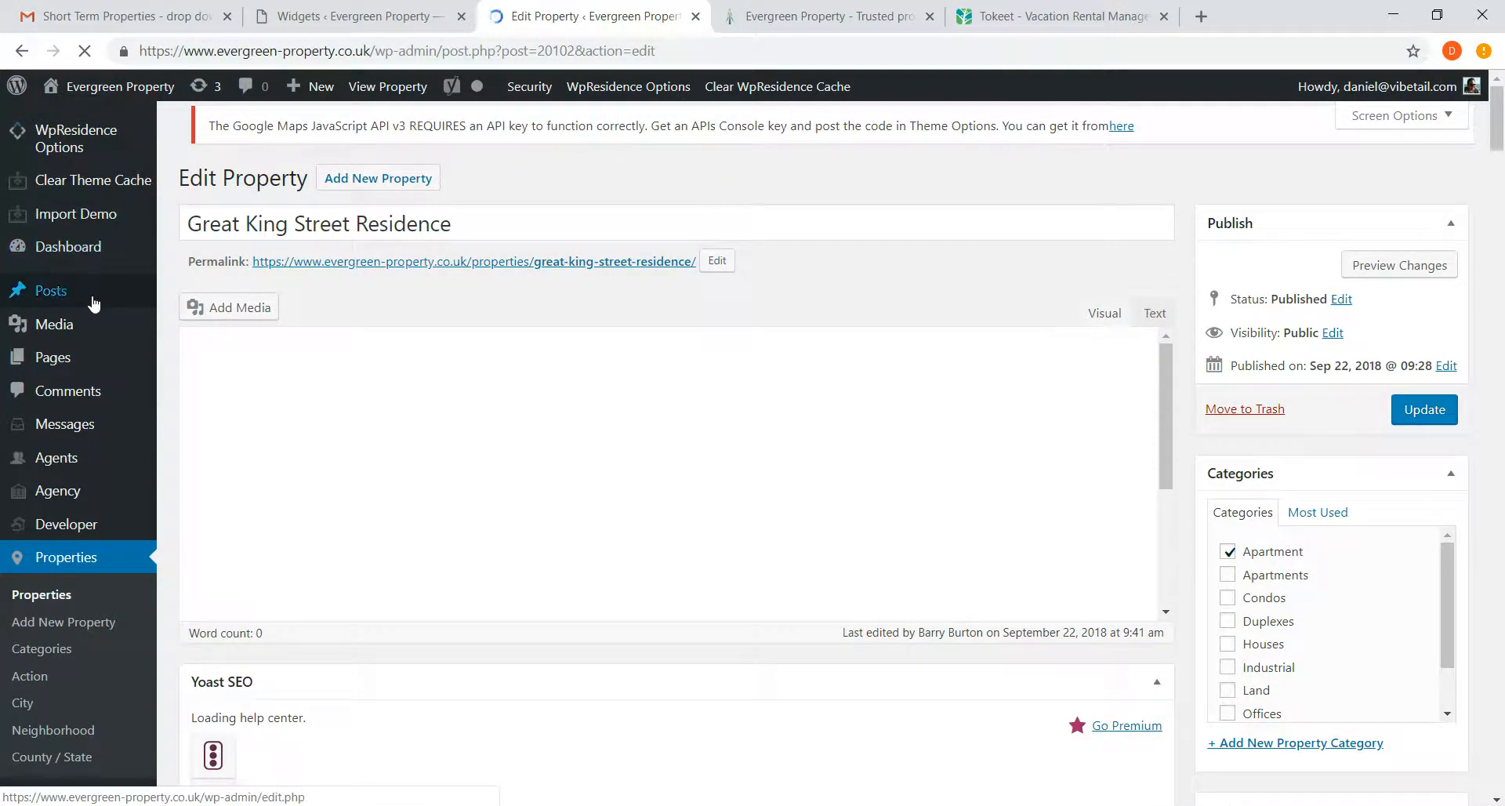
Go to the list of all properties in the admin area and open Great King Street Residence for editing from there
left_click(50, 602)
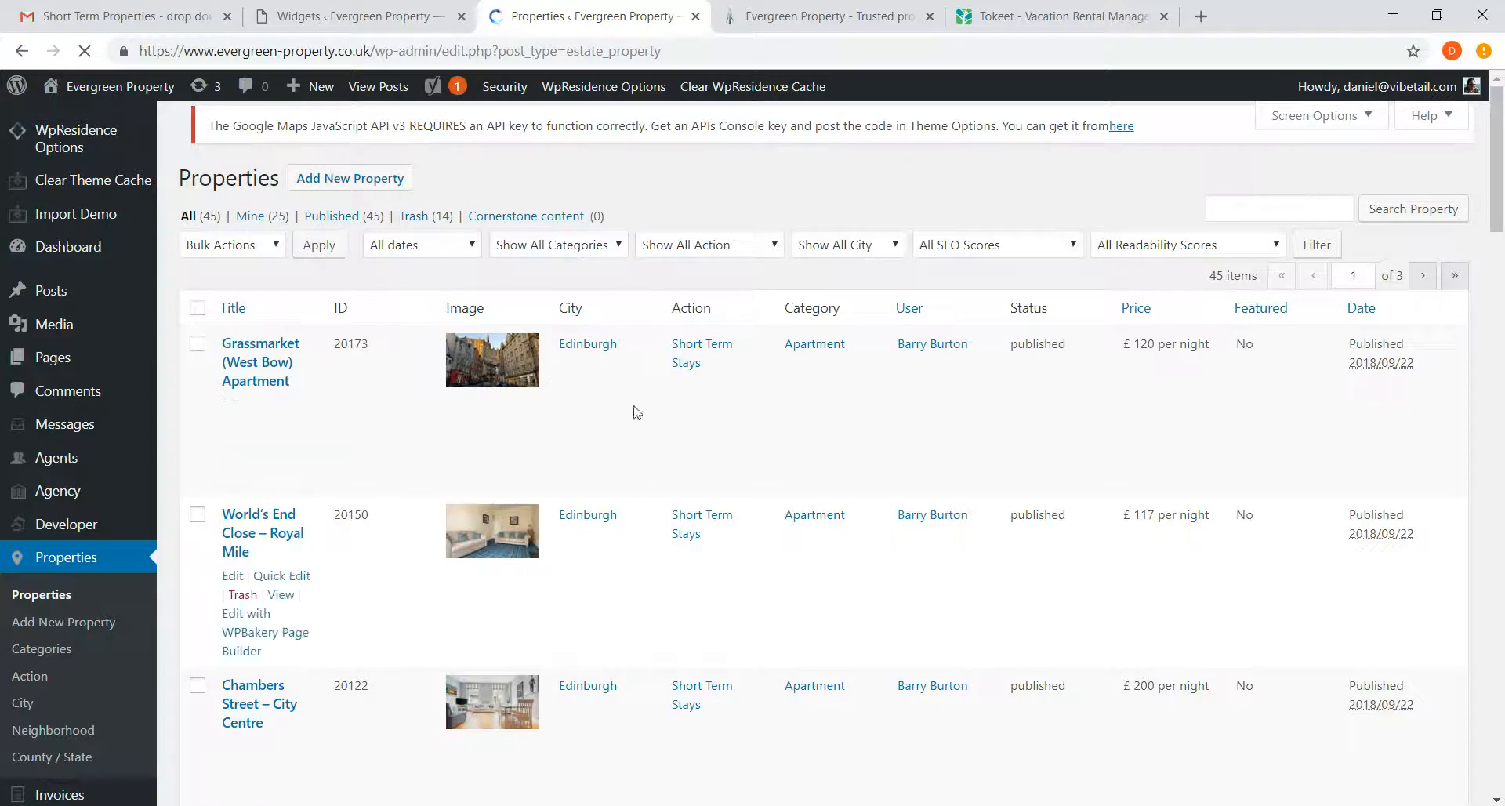
scroll(584, 382, "down", 1)
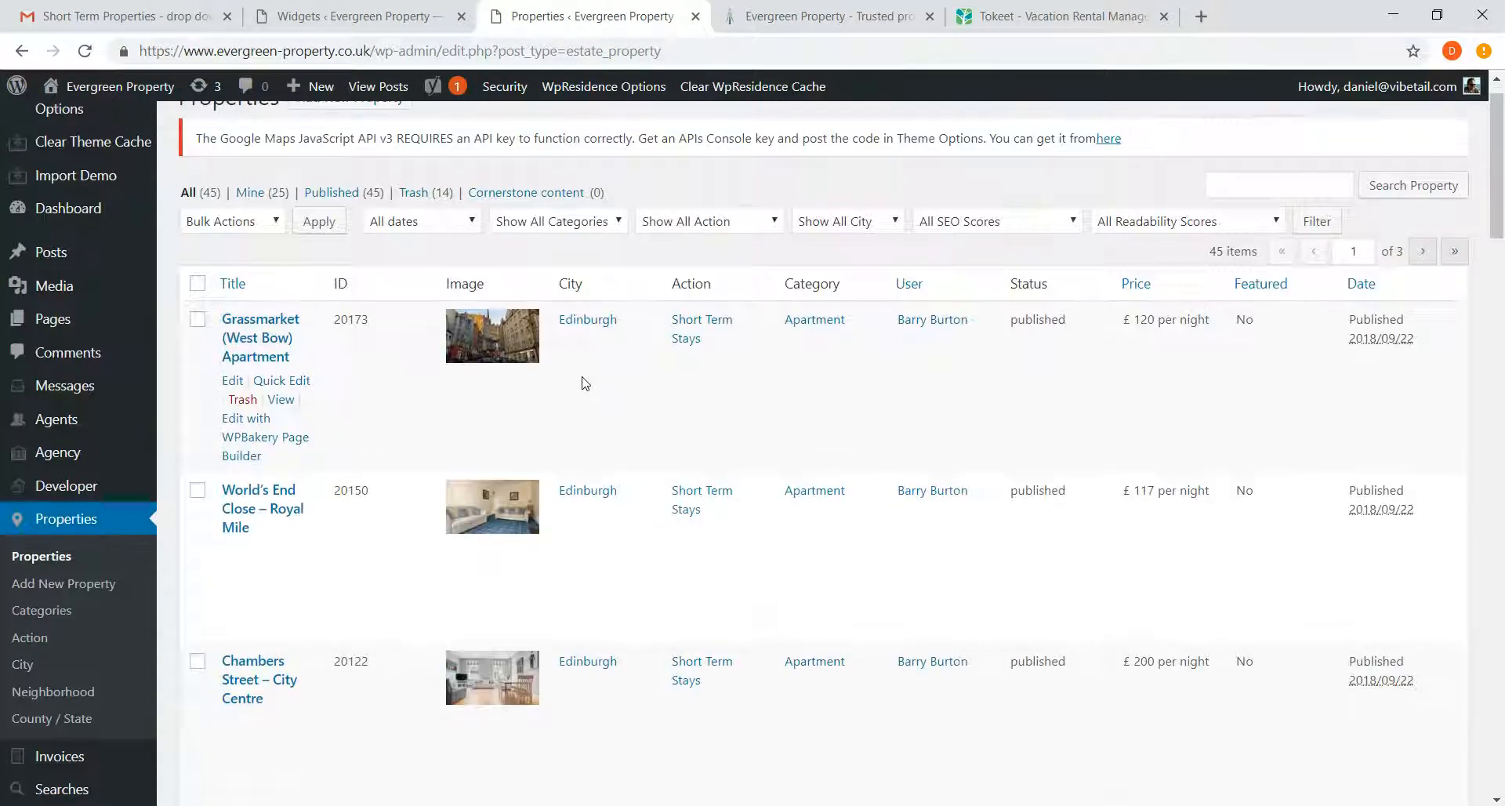
scroll(581, 381, "down", 3)
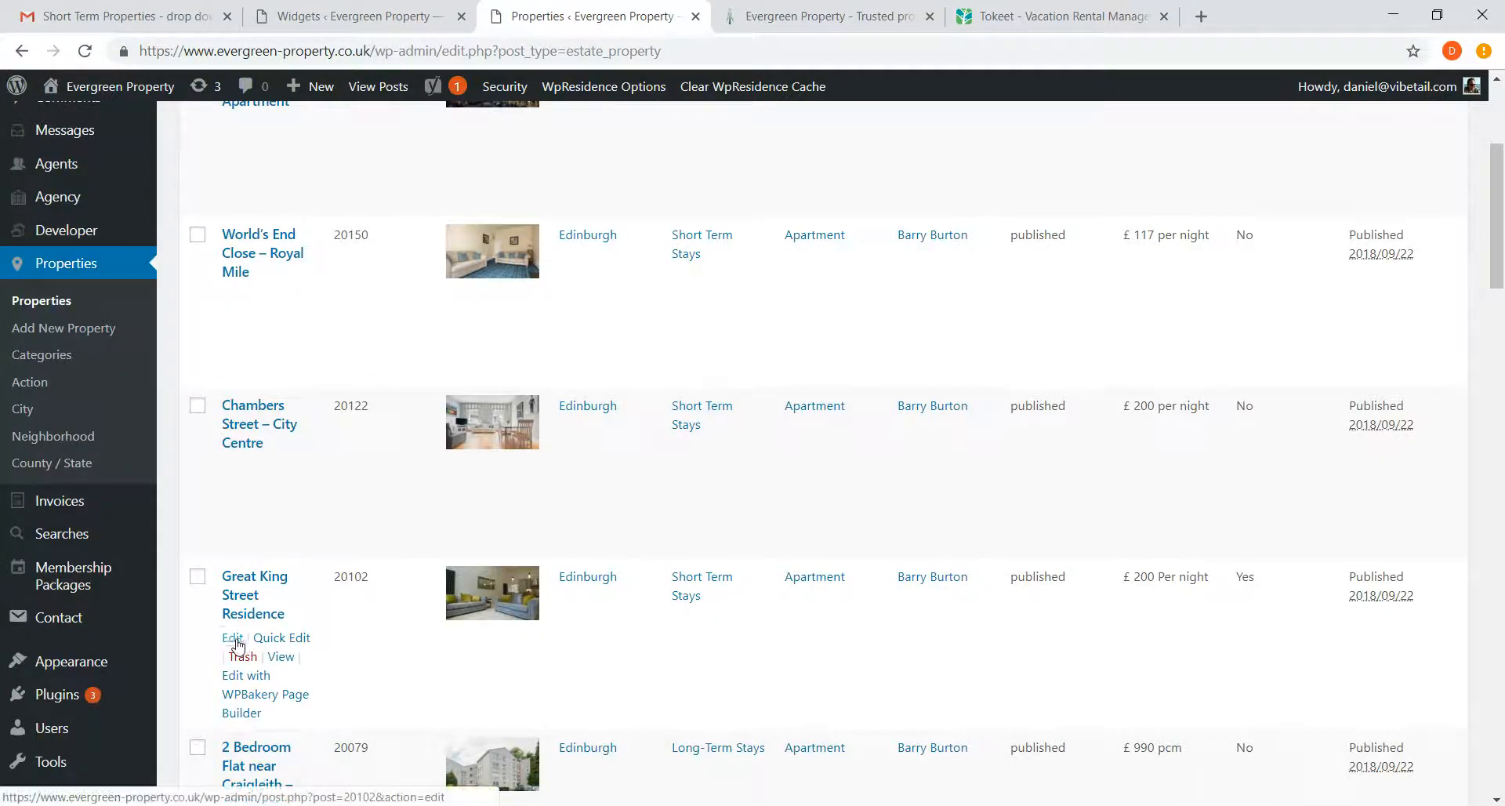
left_click(240, 642)
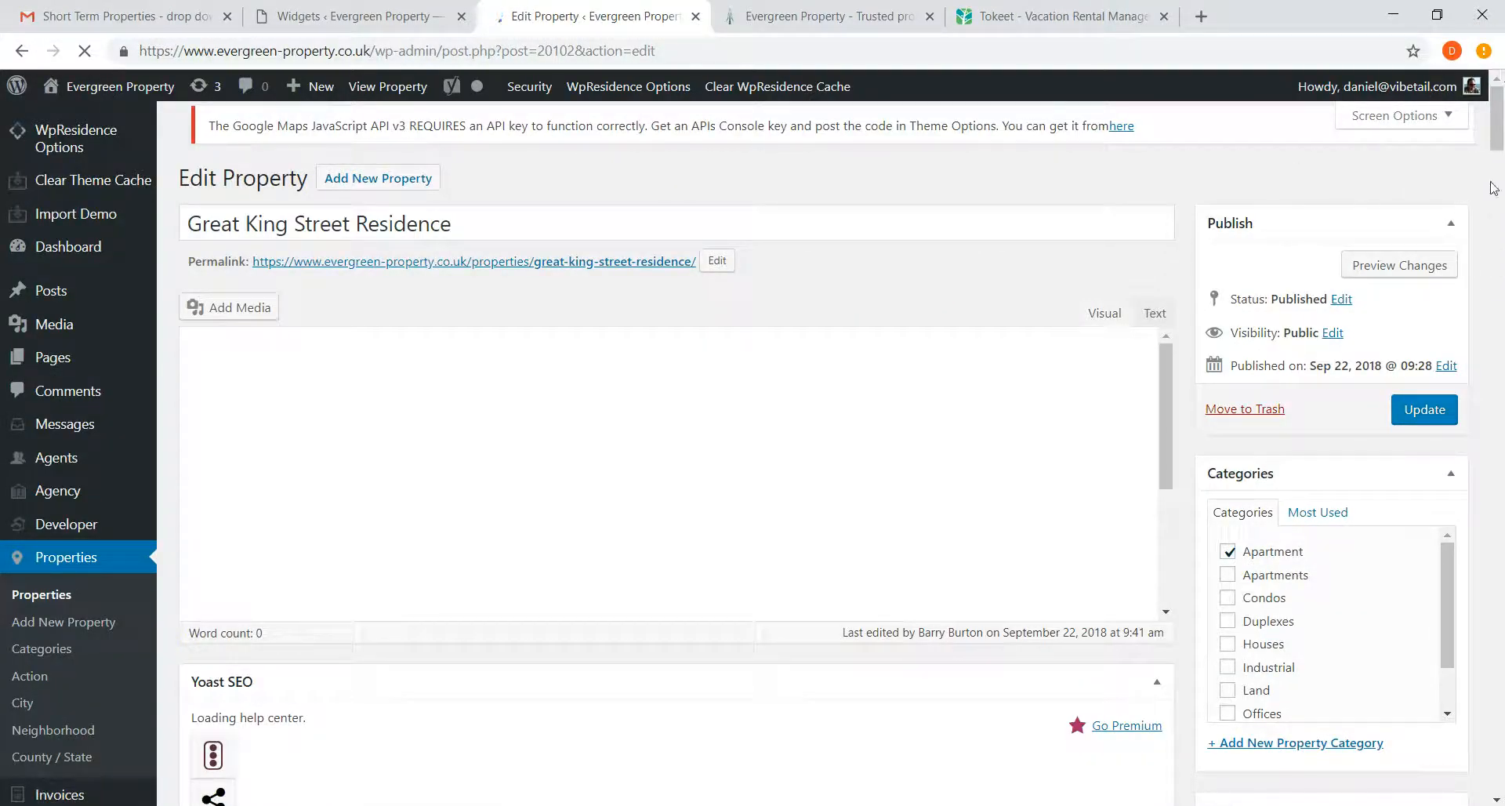
Set the custom property page template in the Appearance Options to "Property Page Template - Apartment - Short-Term Let"
scroll(1492, 541, "down", 5)
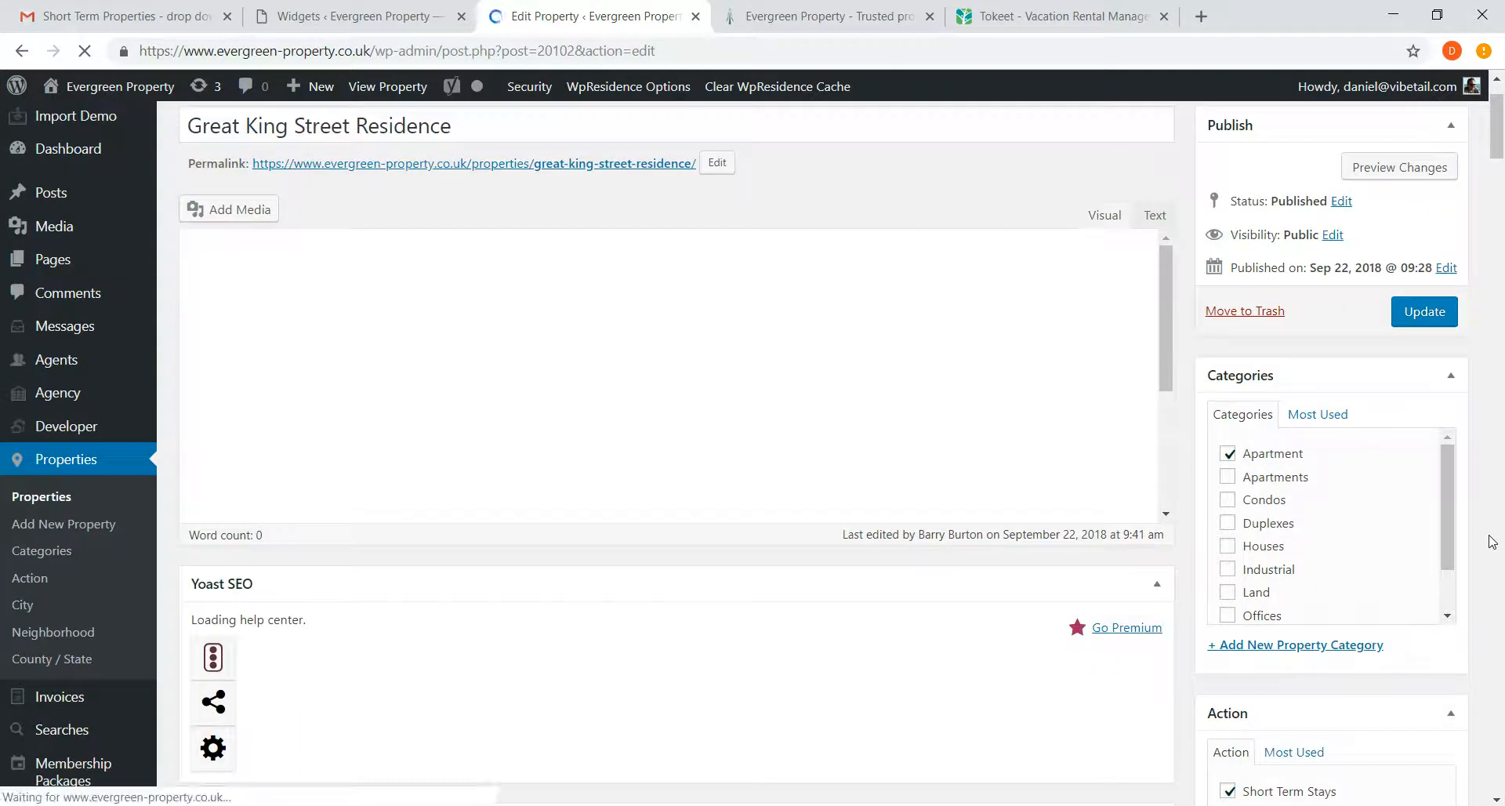
scroll(1492, 541, "down", 5)
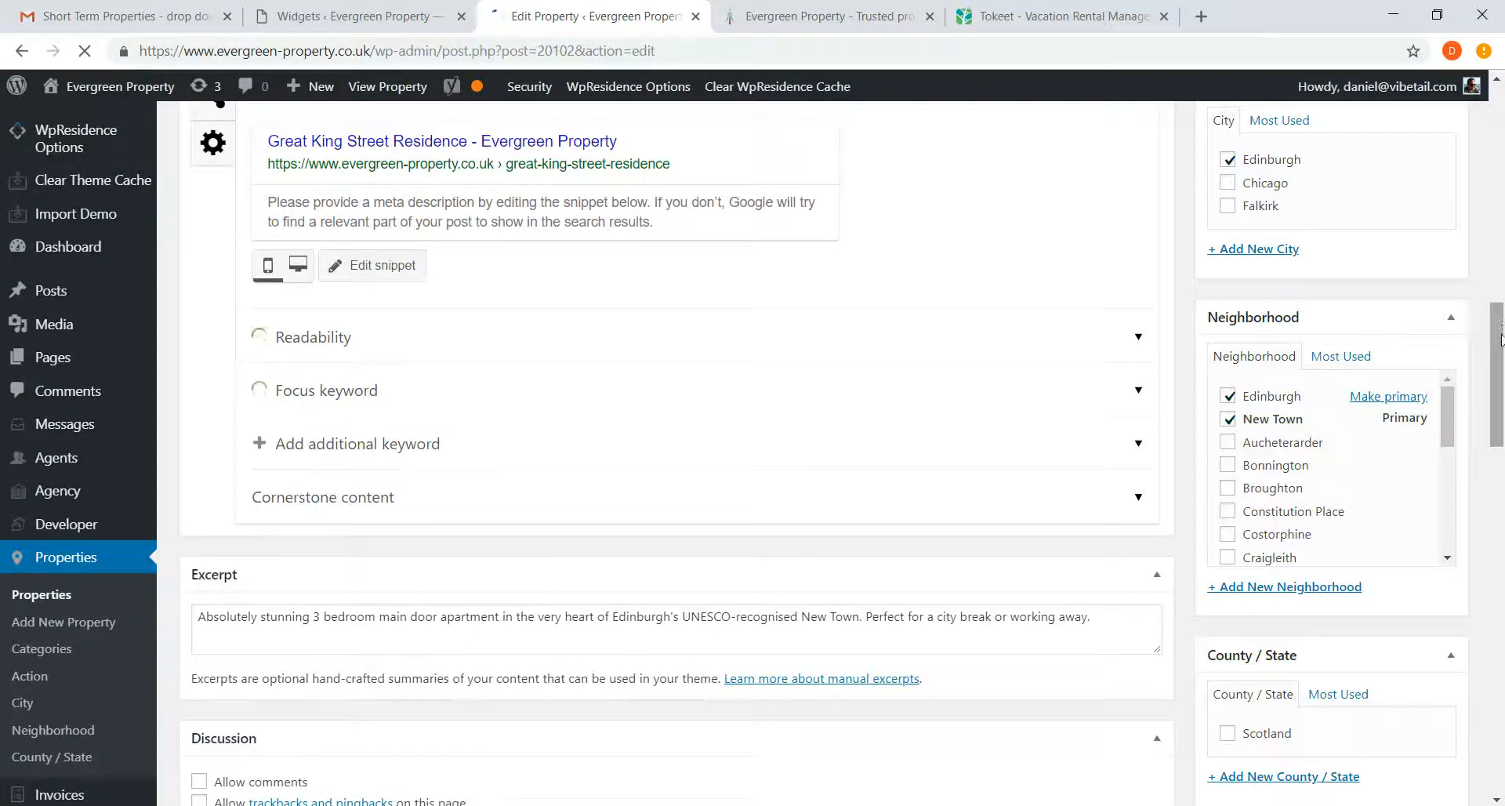
left_click_drag(1502, 324, 1502, 109)
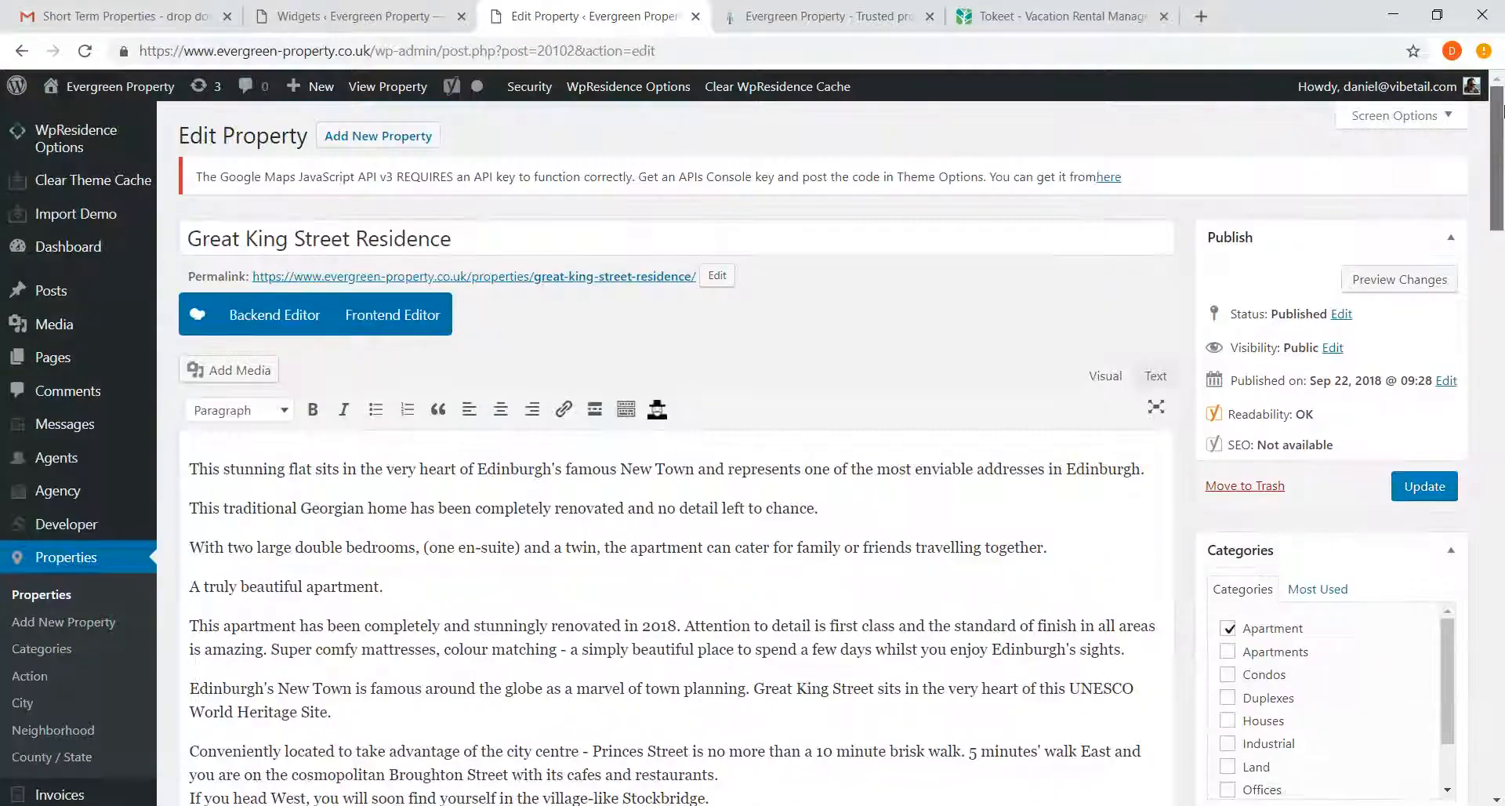
left_click_drag(1503, 171, 1447, 620)
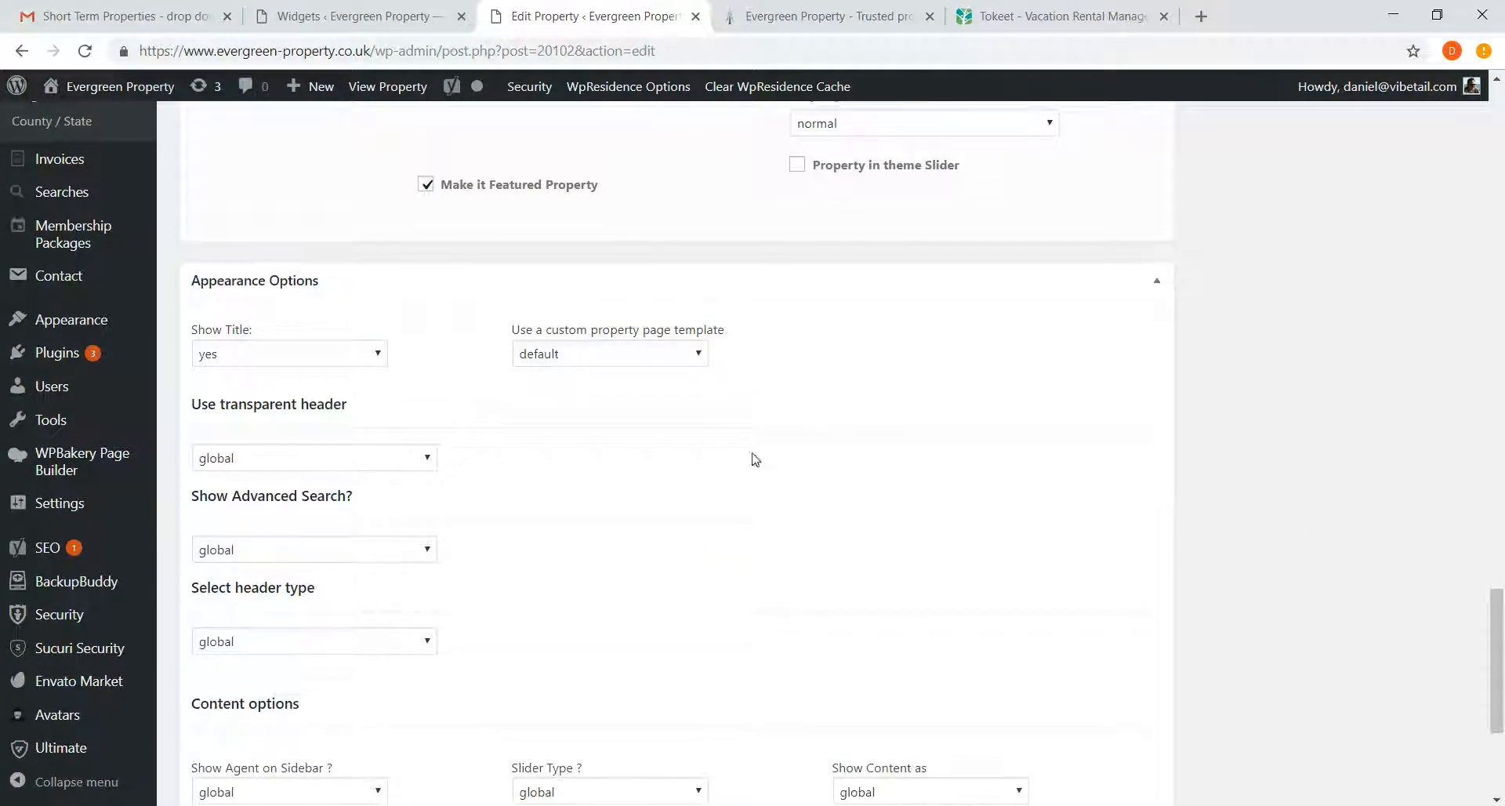
left_click(648, 354)
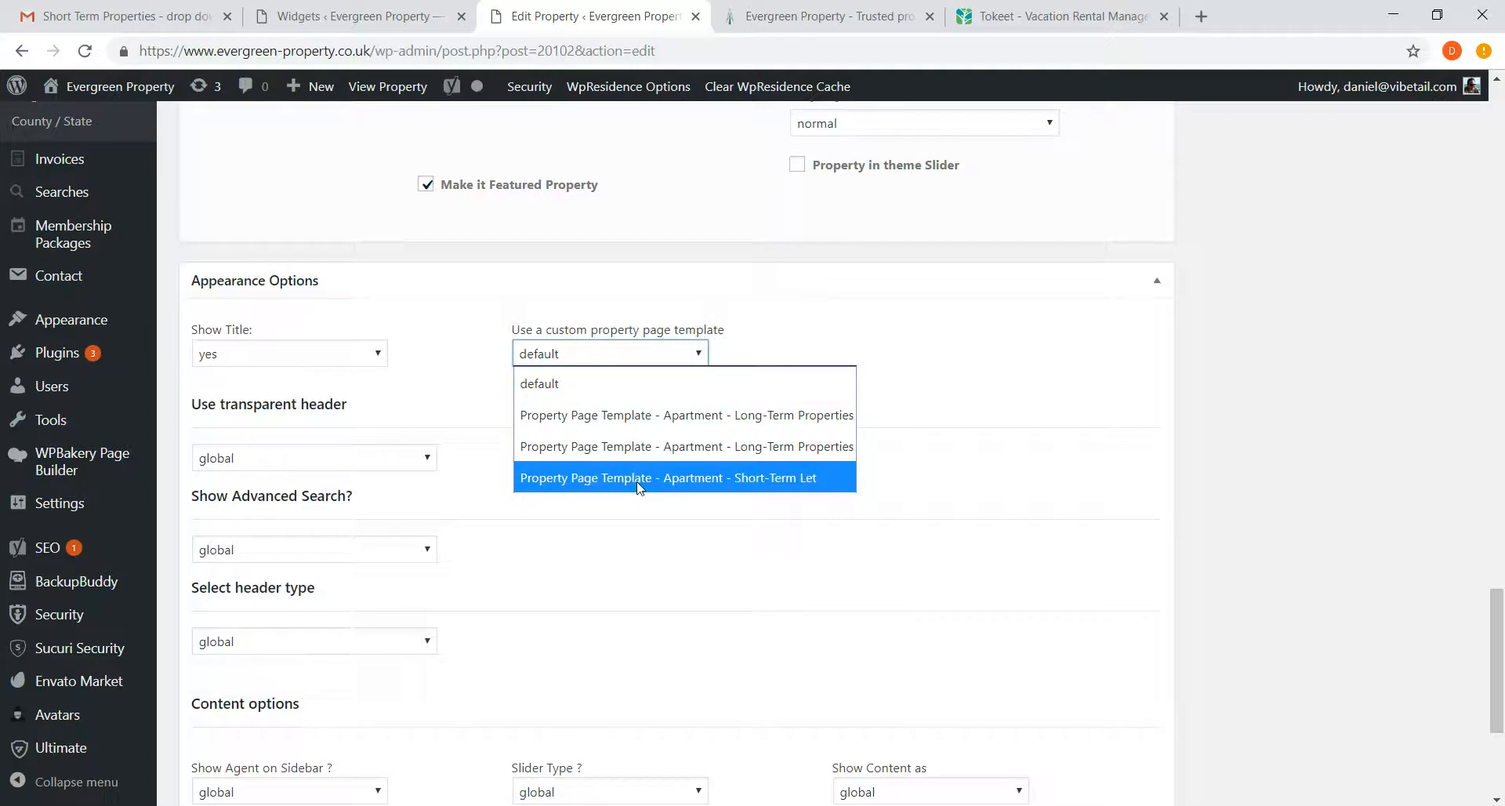
left_click(783, 477)
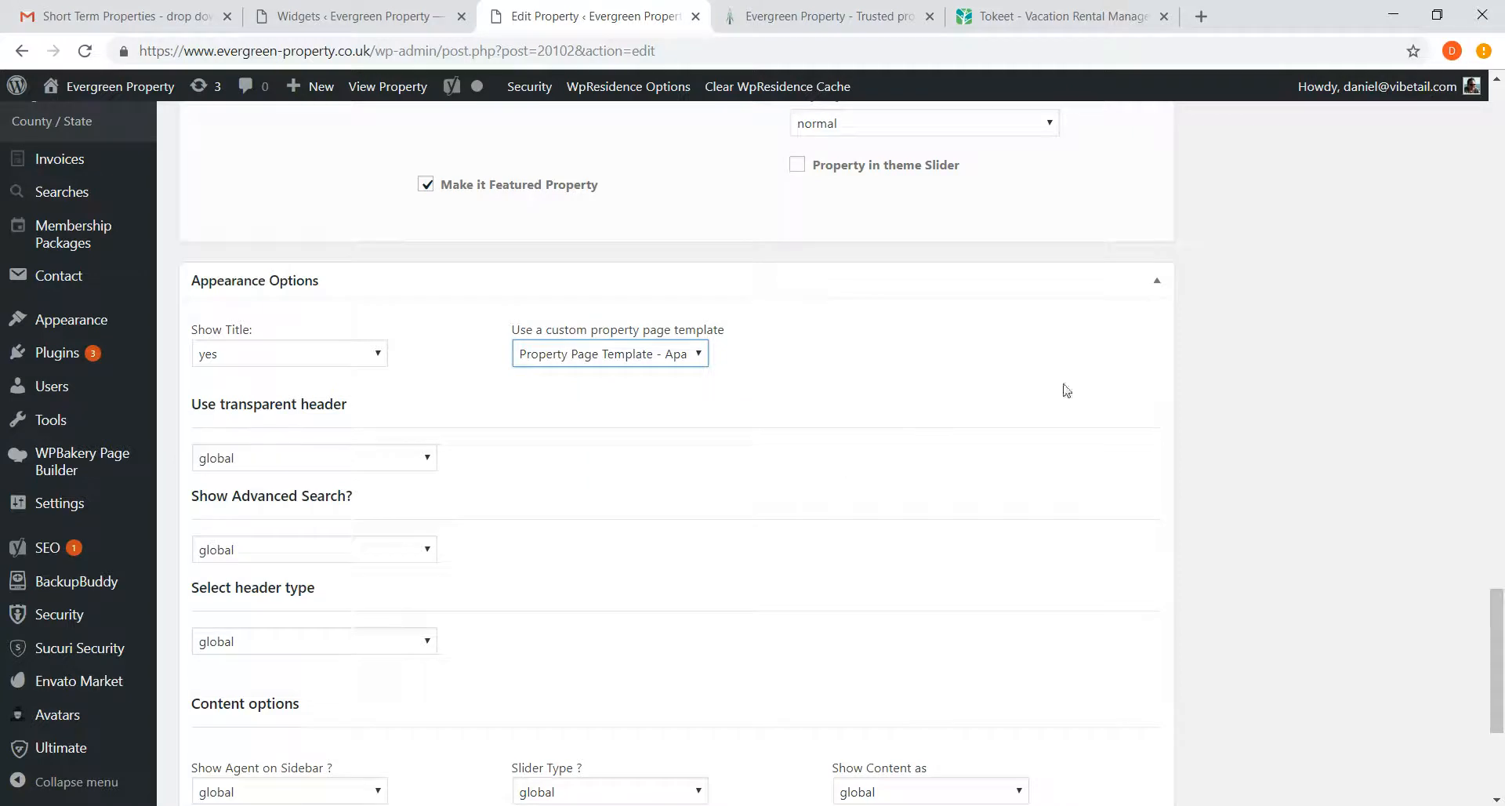
Open the public page of Great King Street Residence in a separate browser tab, keeping the property editor open
left_click(862, 16)
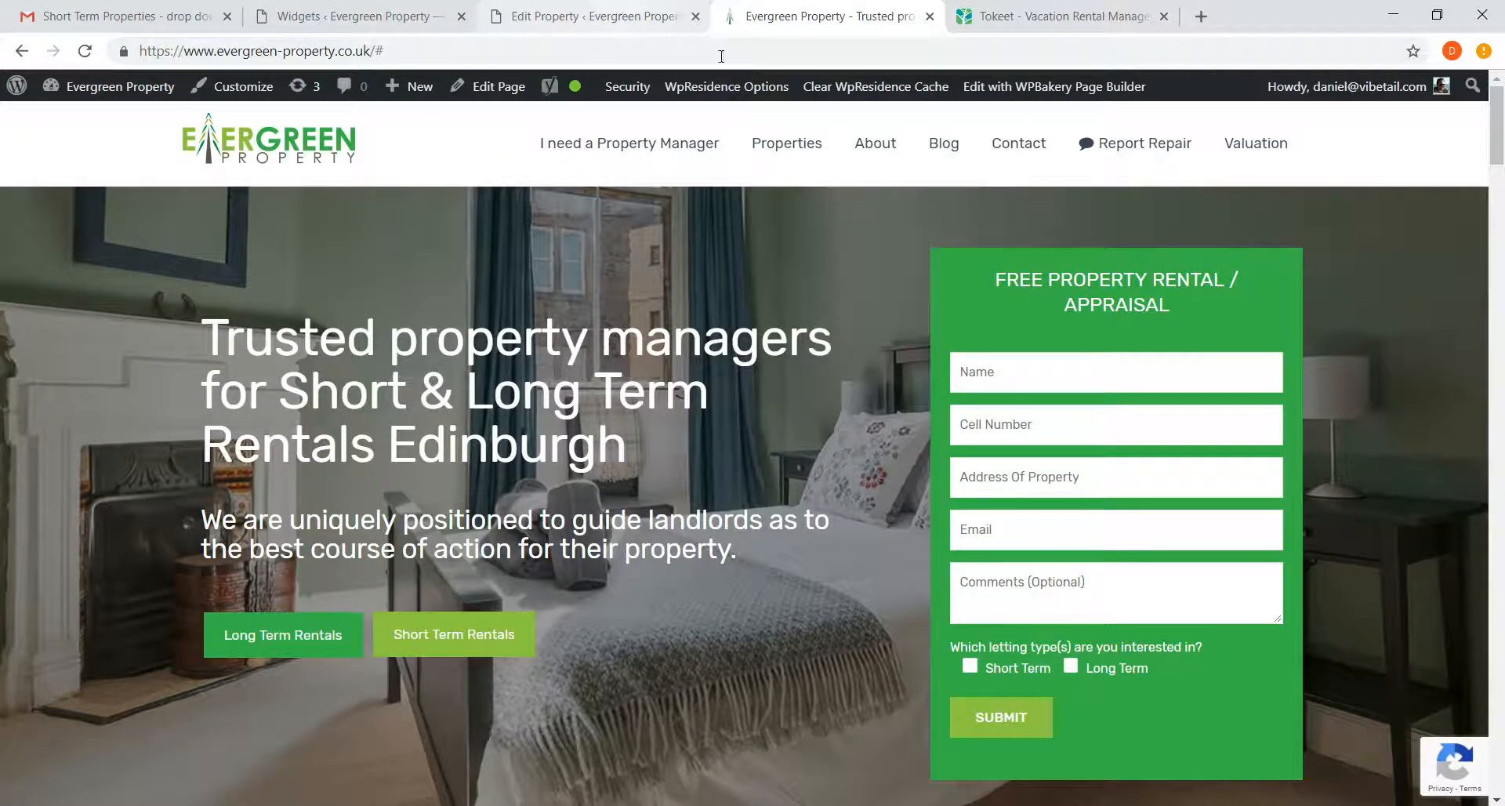
left_click(576, 24)
right_click(375, 88)
left_click(440, 102)
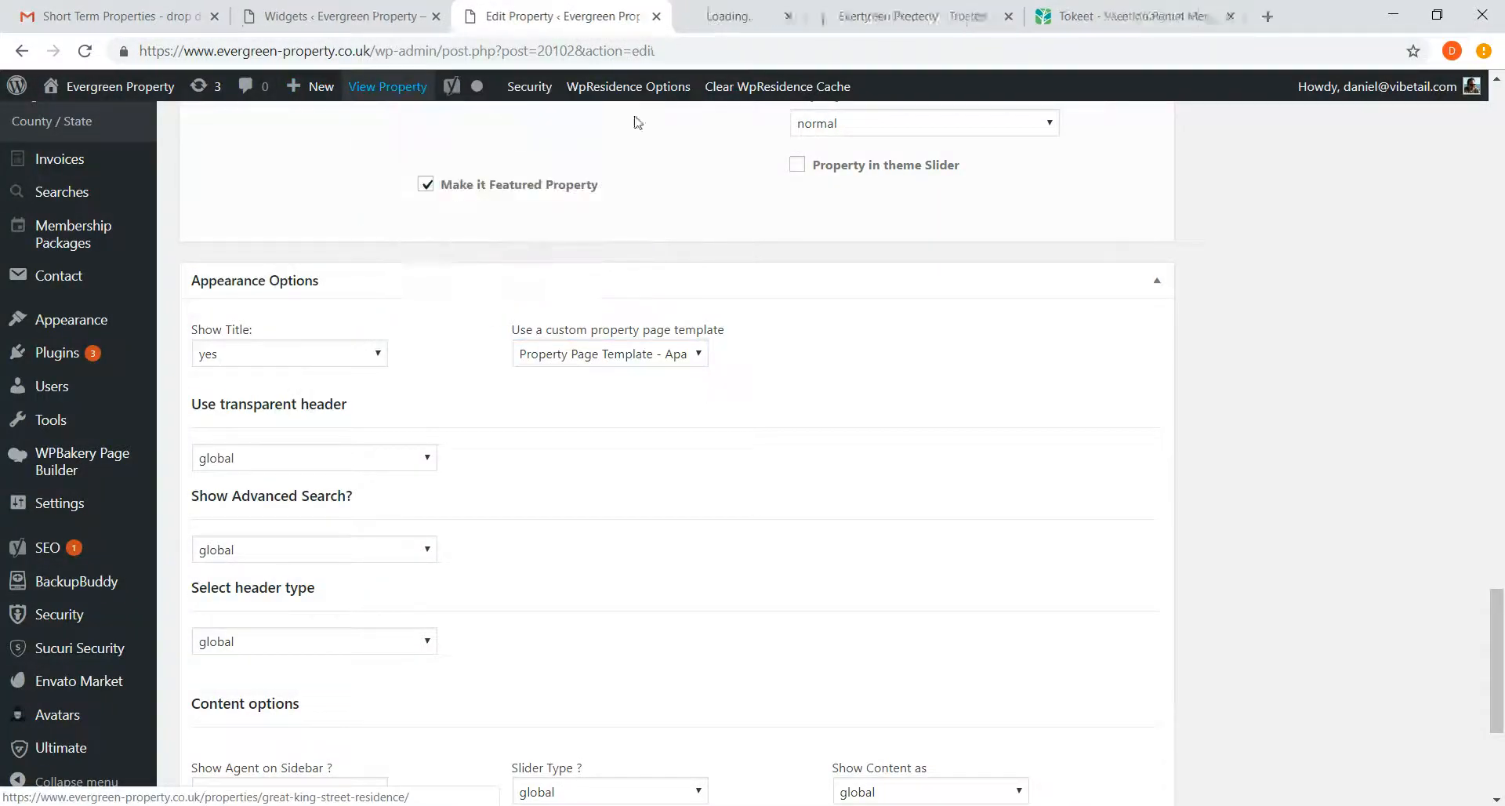
left_click(737, 17)
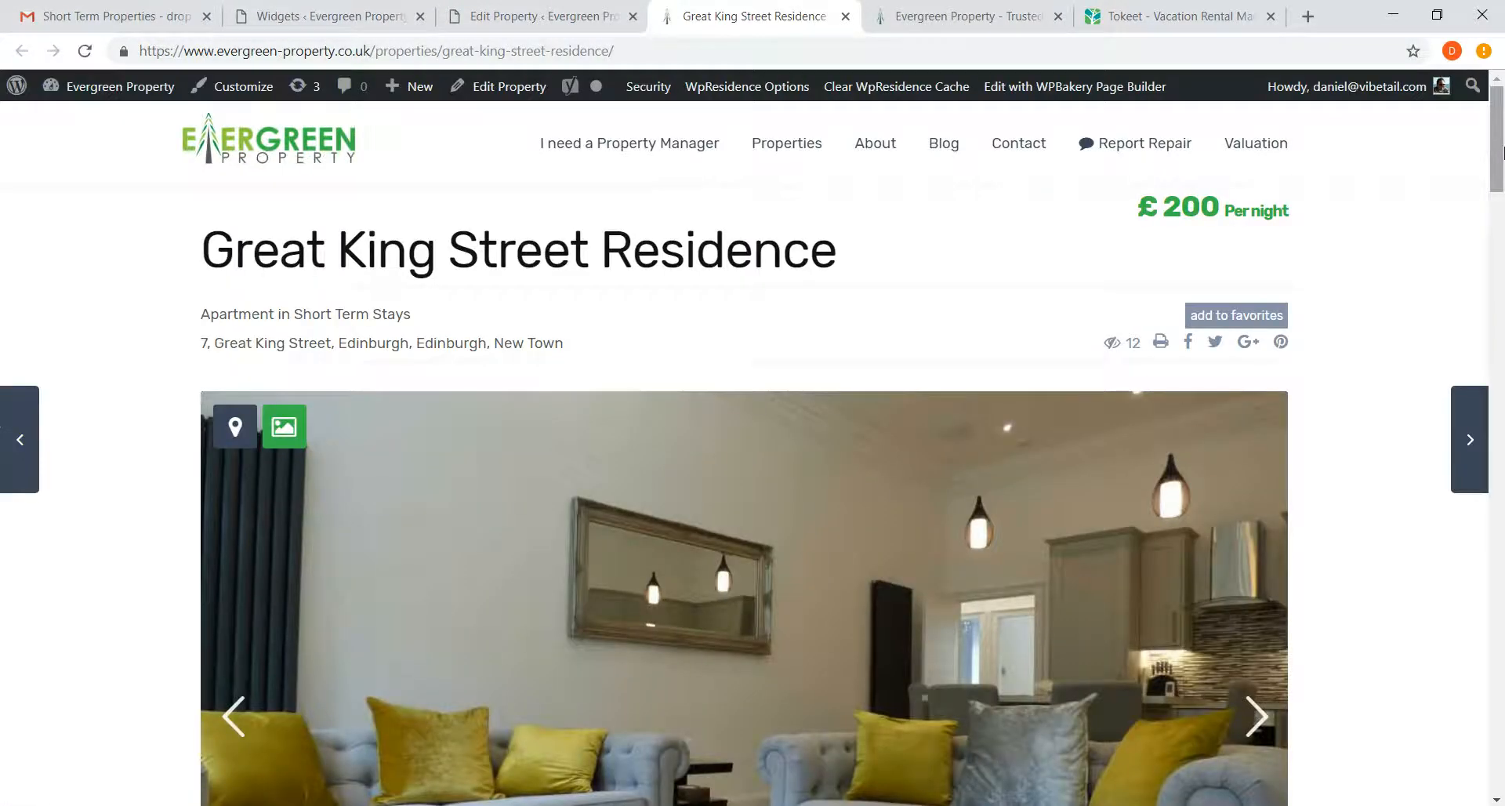
Examine the photos, description, address, details and page views statistics on the public page of Great King Street Residence
mouse_move(1503, 152)
left_mouse_down()
mouse_move(1504, 224)
mouse_move(1503, 164)
left_mouse_up()
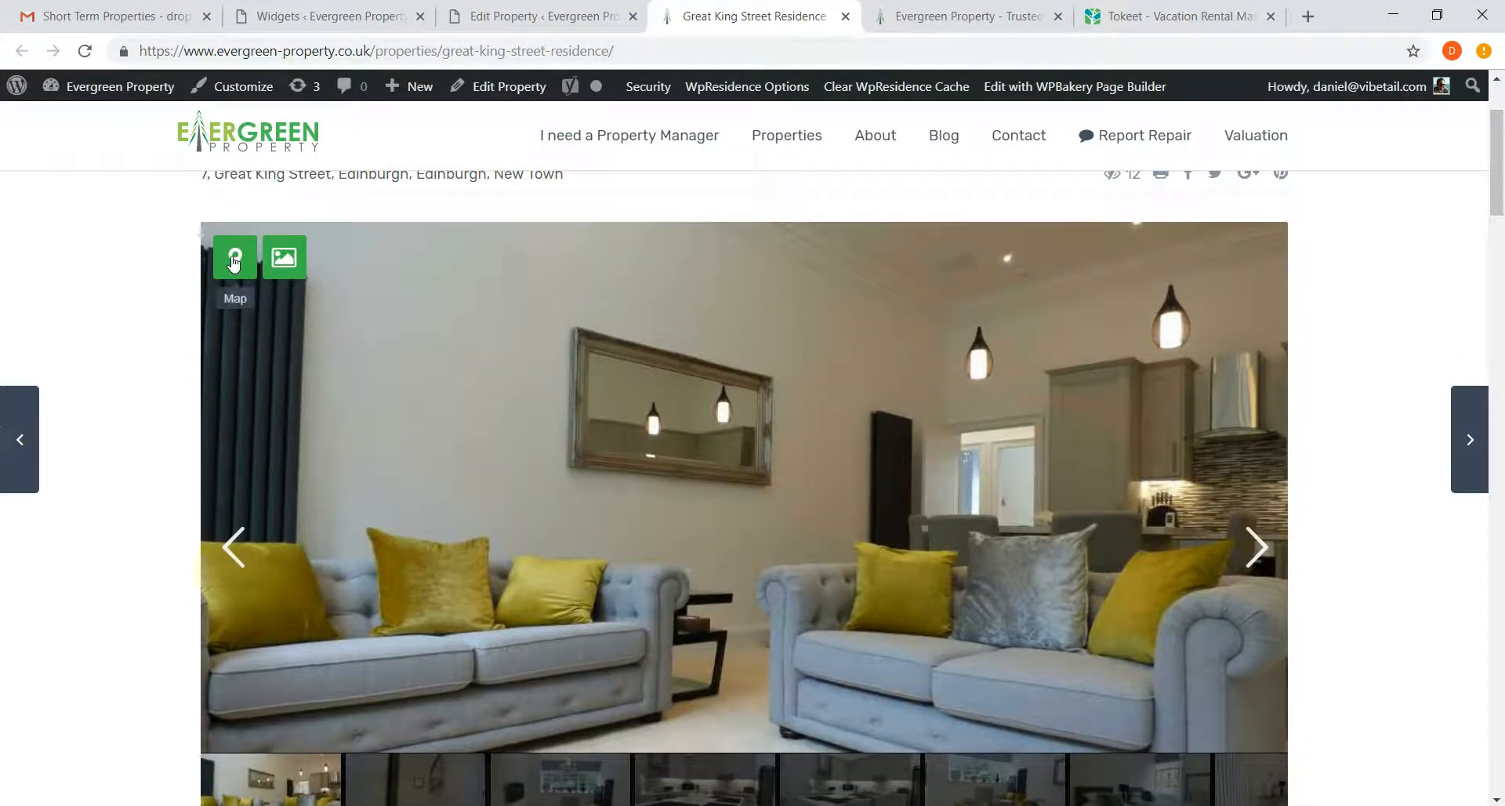
left_click(591, 400)
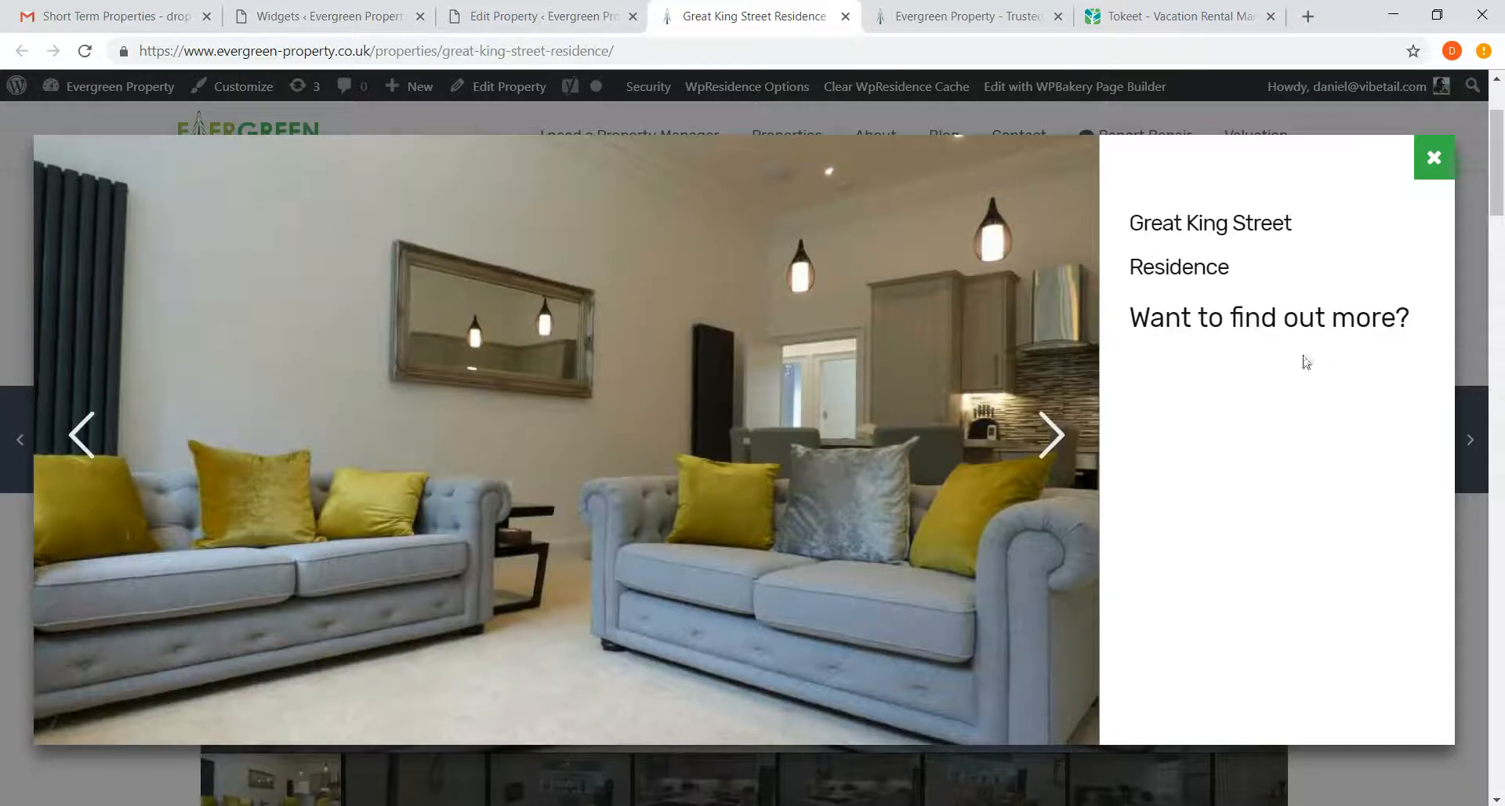
left_click(1435, 158)
scroll(521, 396, "down", 7)
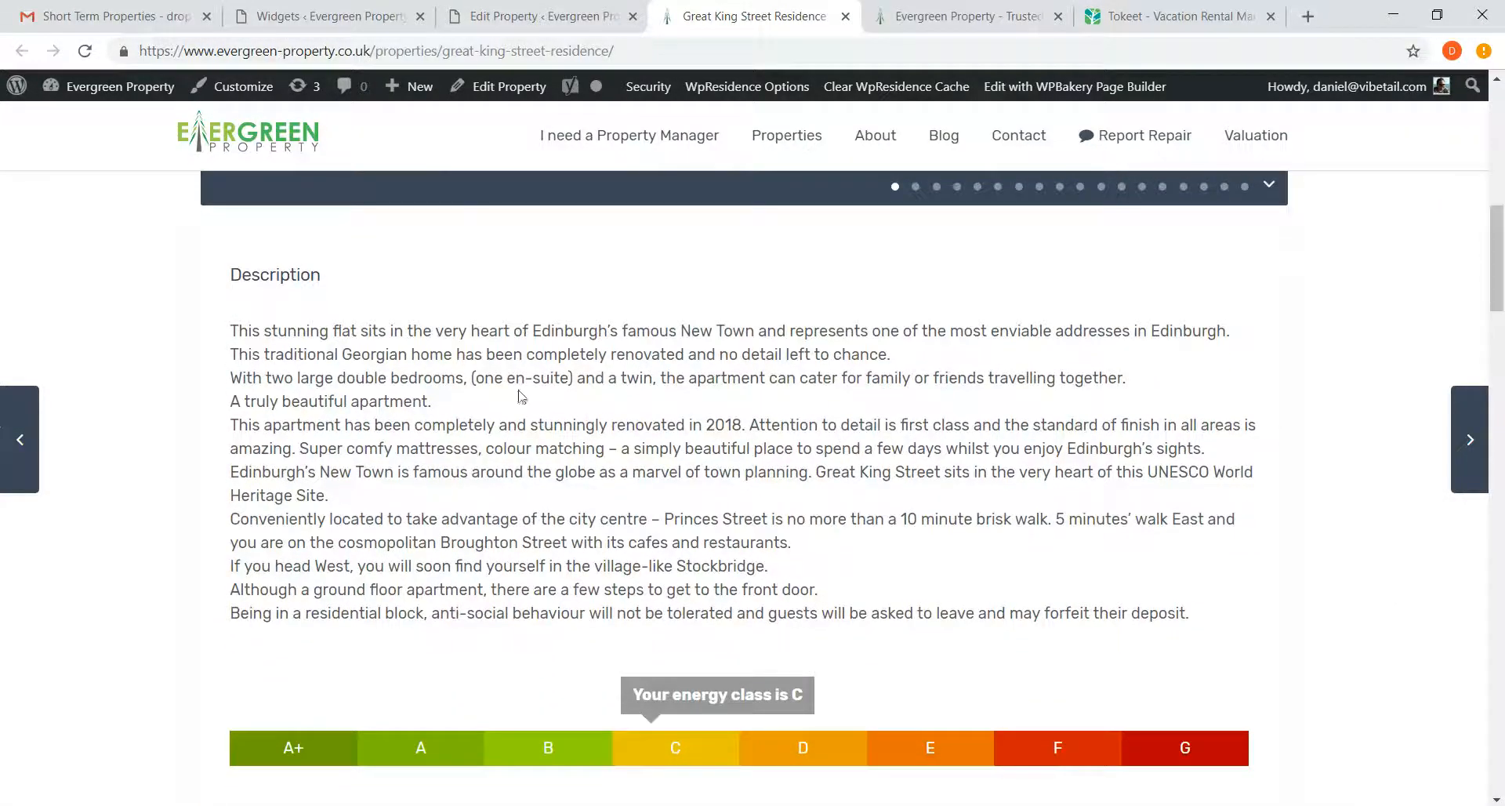
left_click_drag(494, 377, 846, 500)
left_click_drag(1503, 262, 1503, 312)
left_click_drag(312, 384, 794, 420)
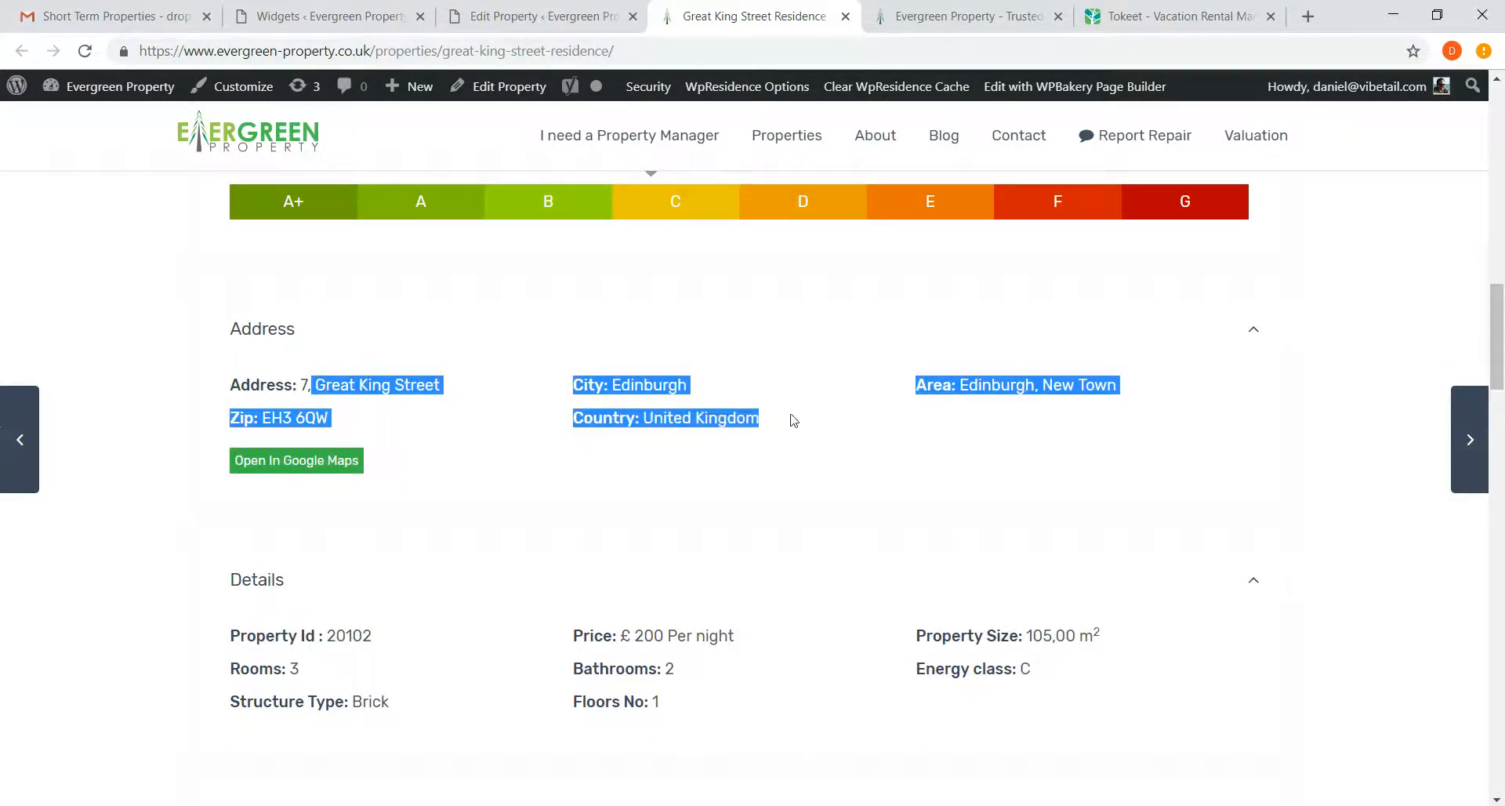
left_click_drag(1489, 322, 1499, 453)
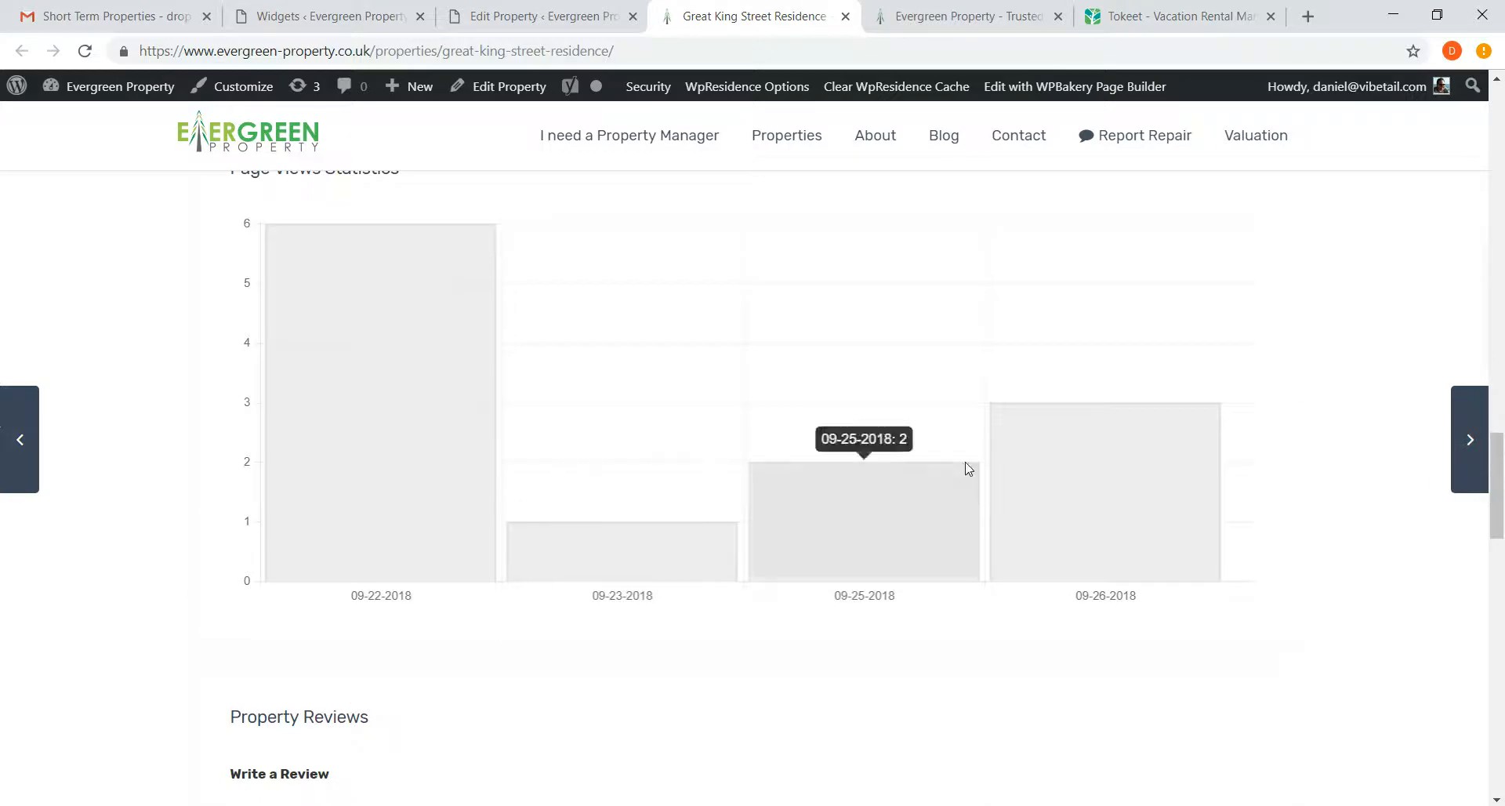
scroll(680, 396, "up", 1)
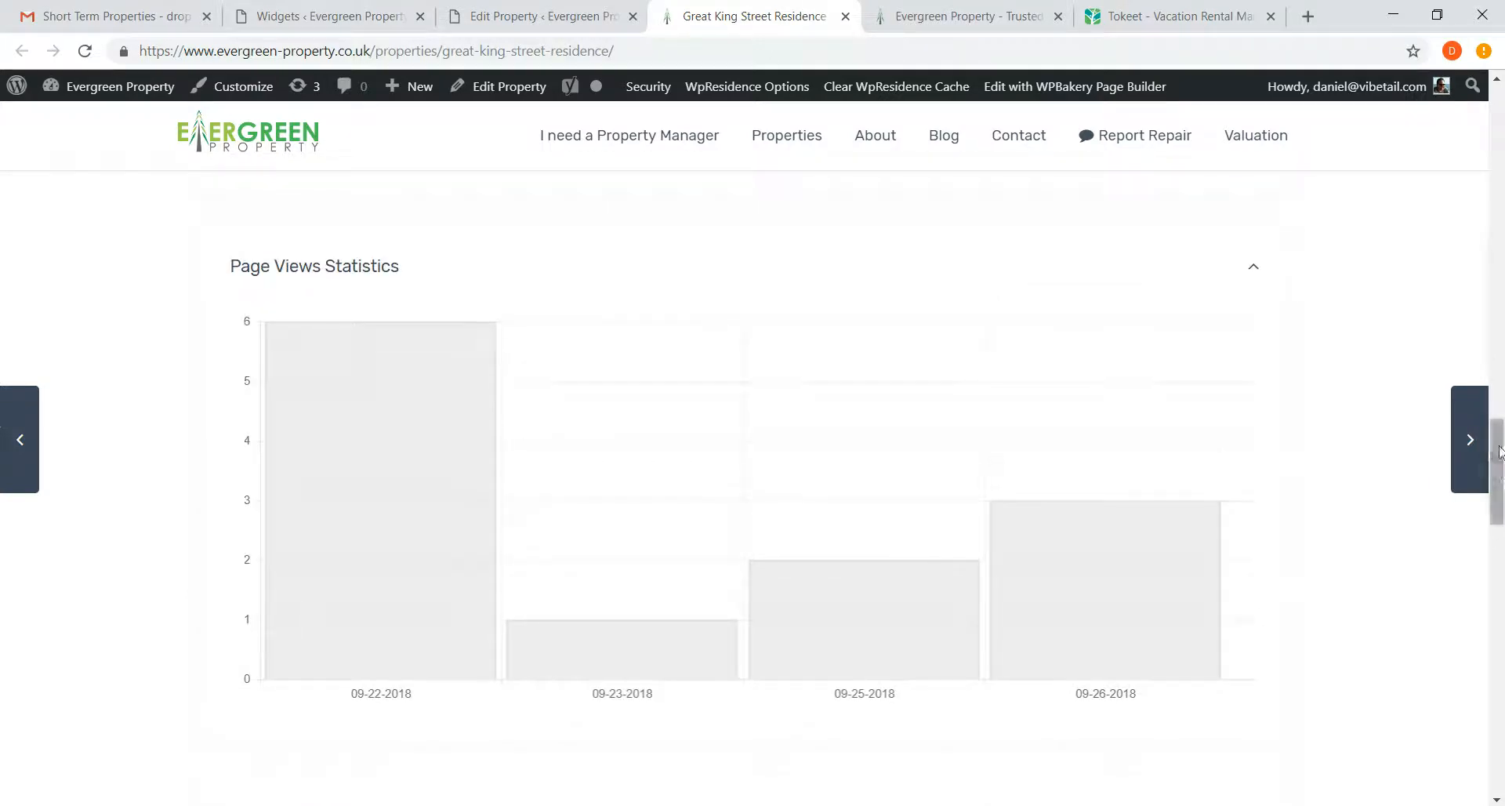
left_click_drag(1498, 452, 1498, 143)
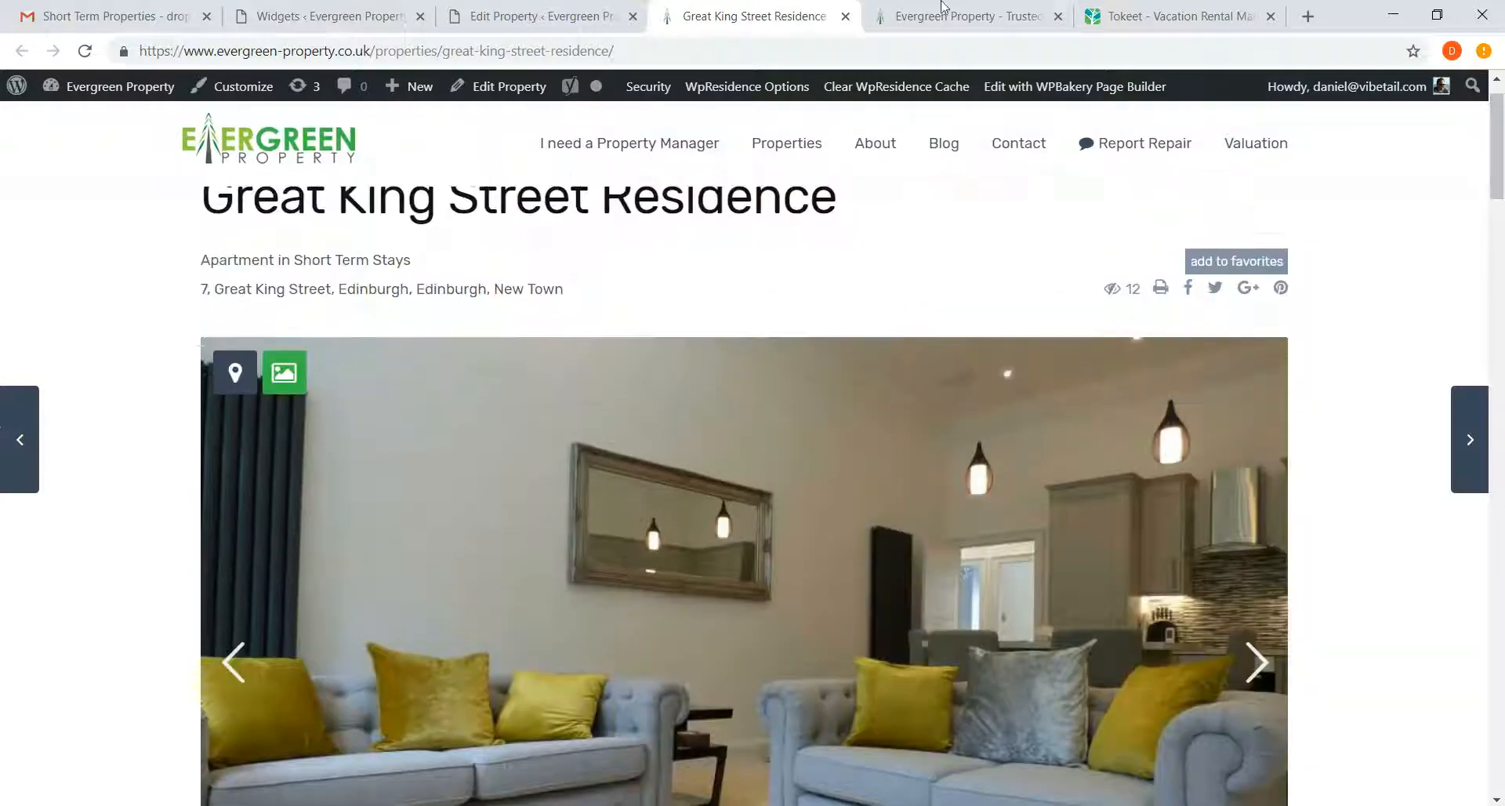
Return to the property editor, reselect the Apartment - Short-Term Let page template and update the property
left_click(527, 10)
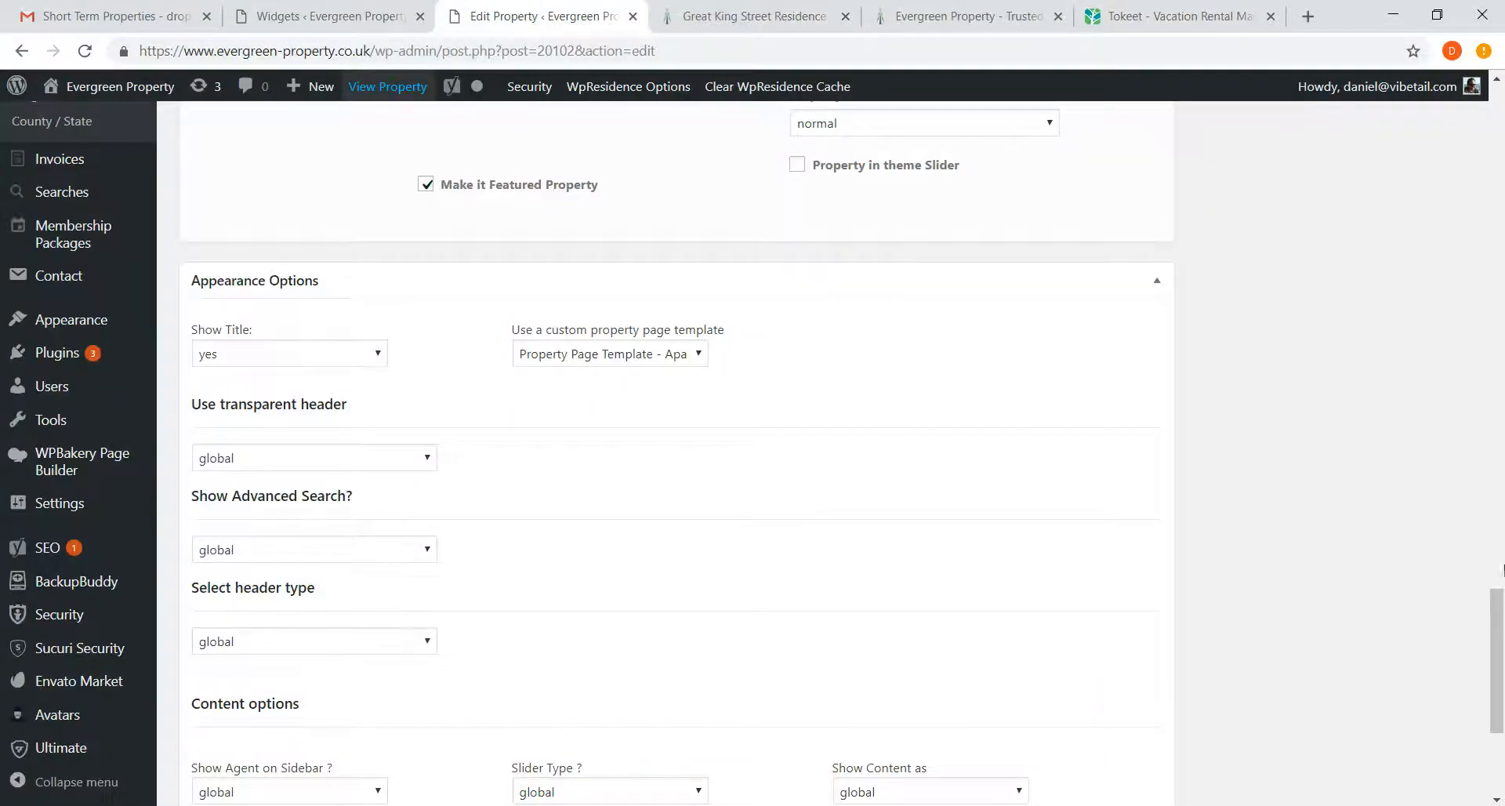
left_click(580, 354)
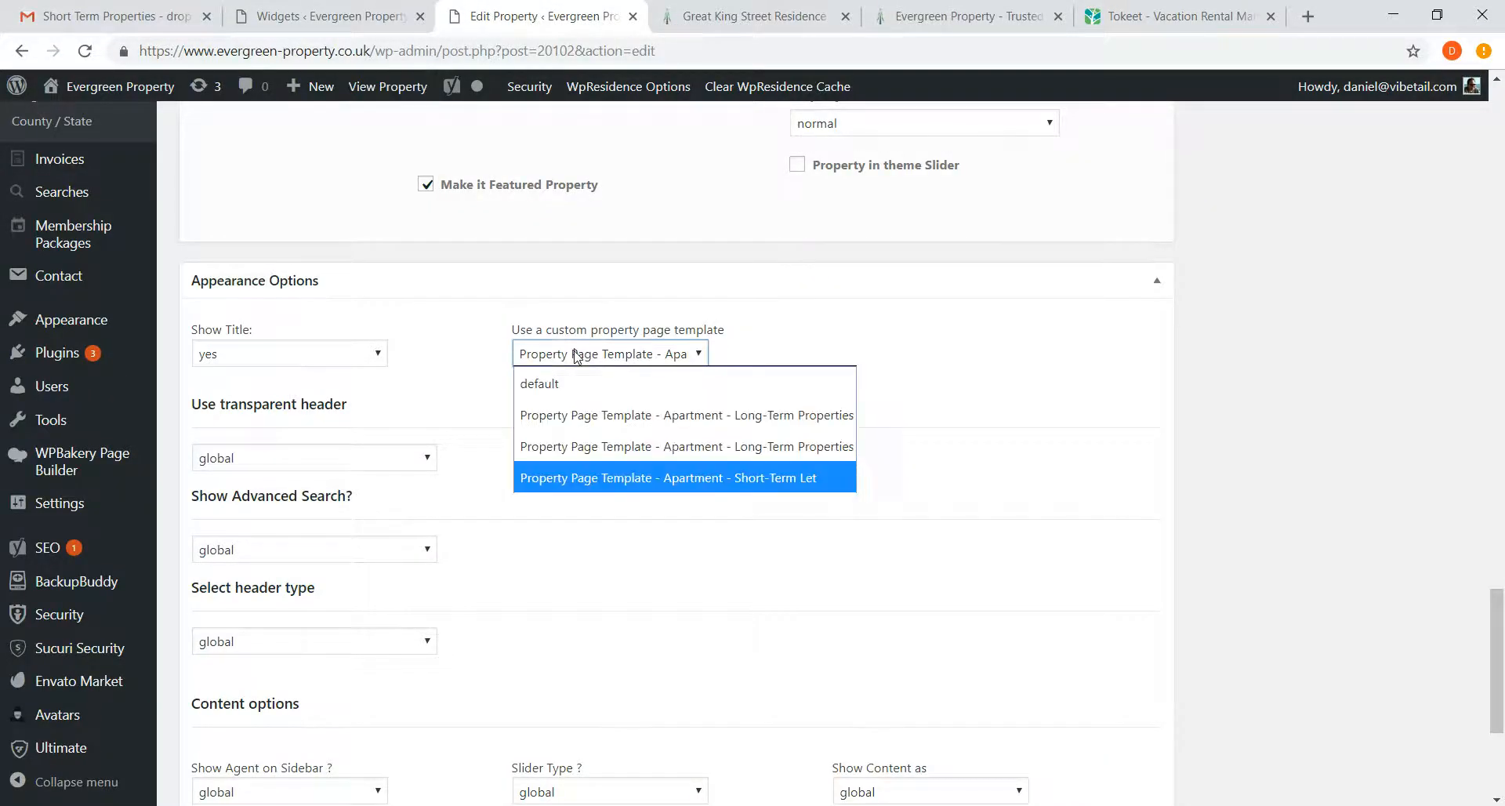
left_click(621, 478)
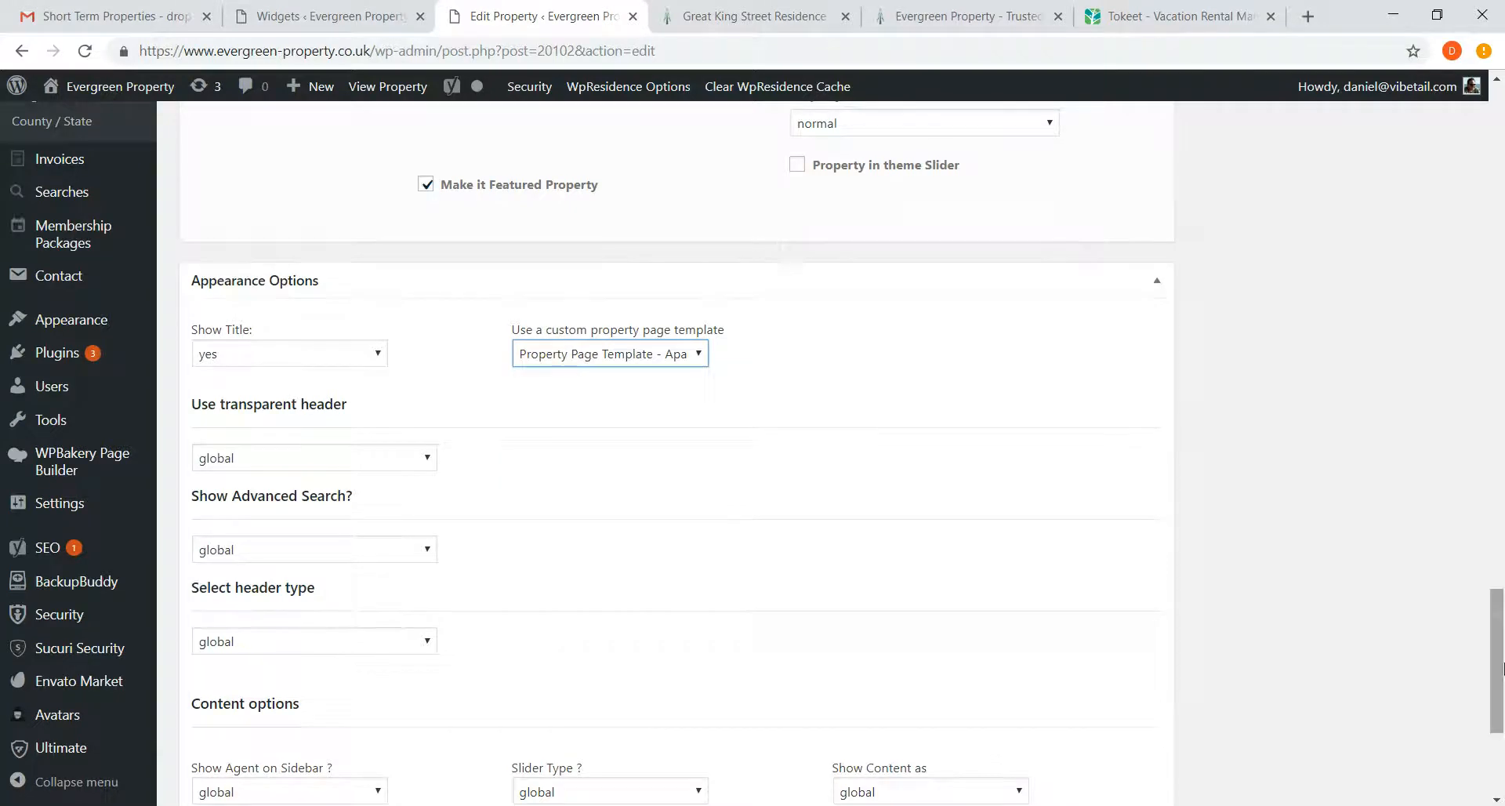
left_click_drag(1499, 658, 1499, 156)
left_click(1417, 488)
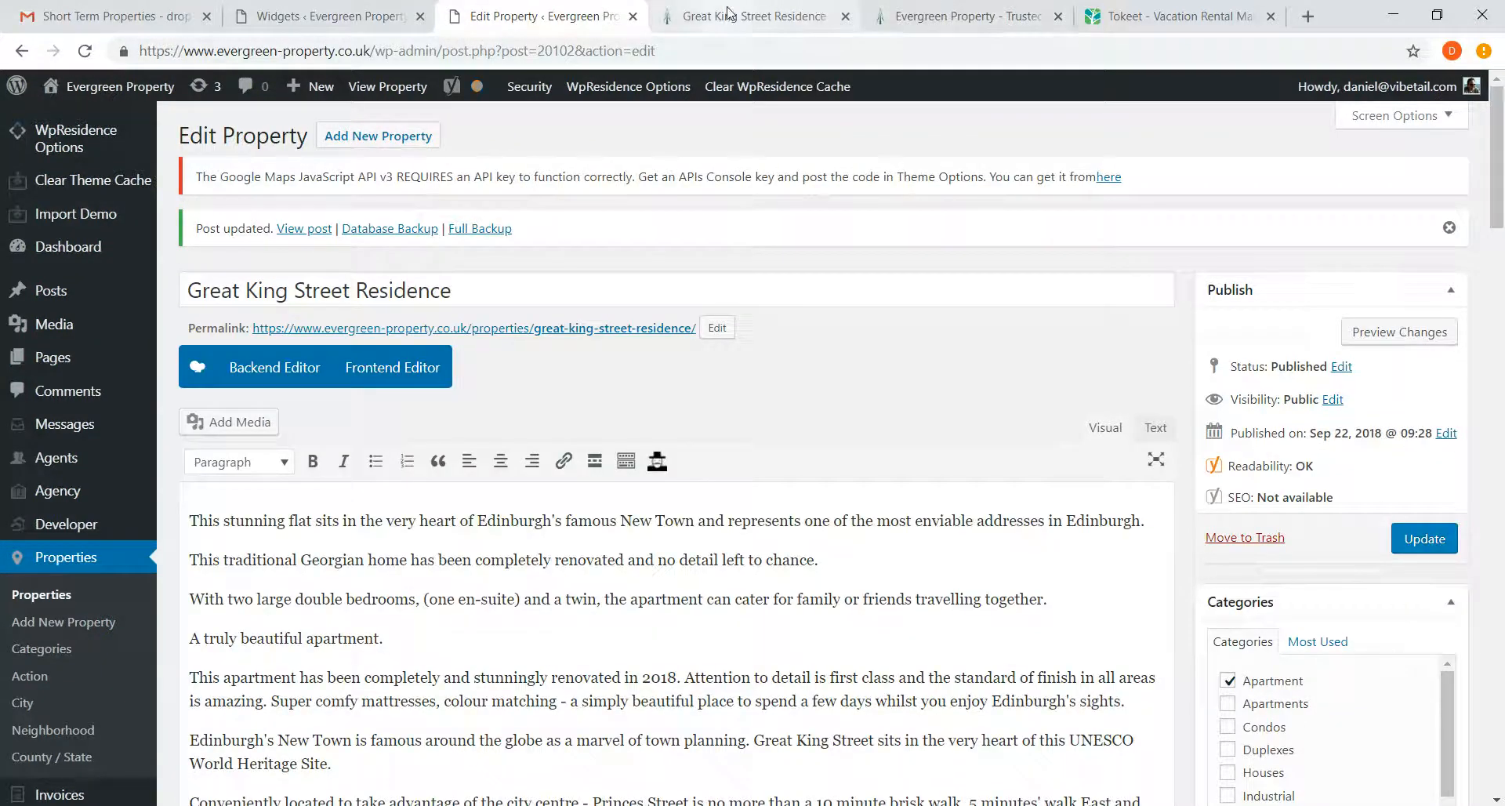
Reload the public property page and examine its two titles and the nightly price under the updated template
left_click(727, 13)
left_click(262, 157)
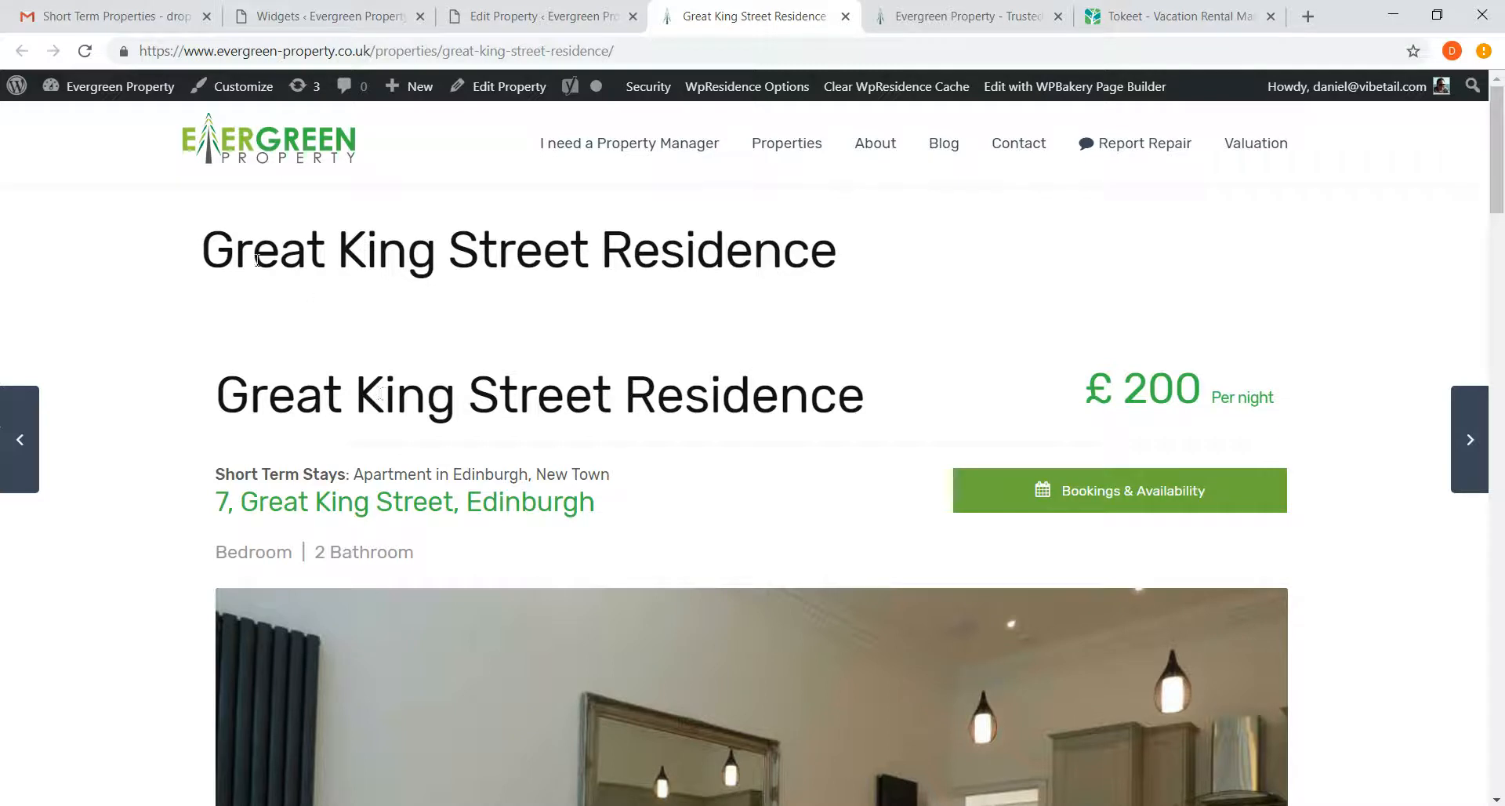
left_click_drag(215, 250, 919, 259)
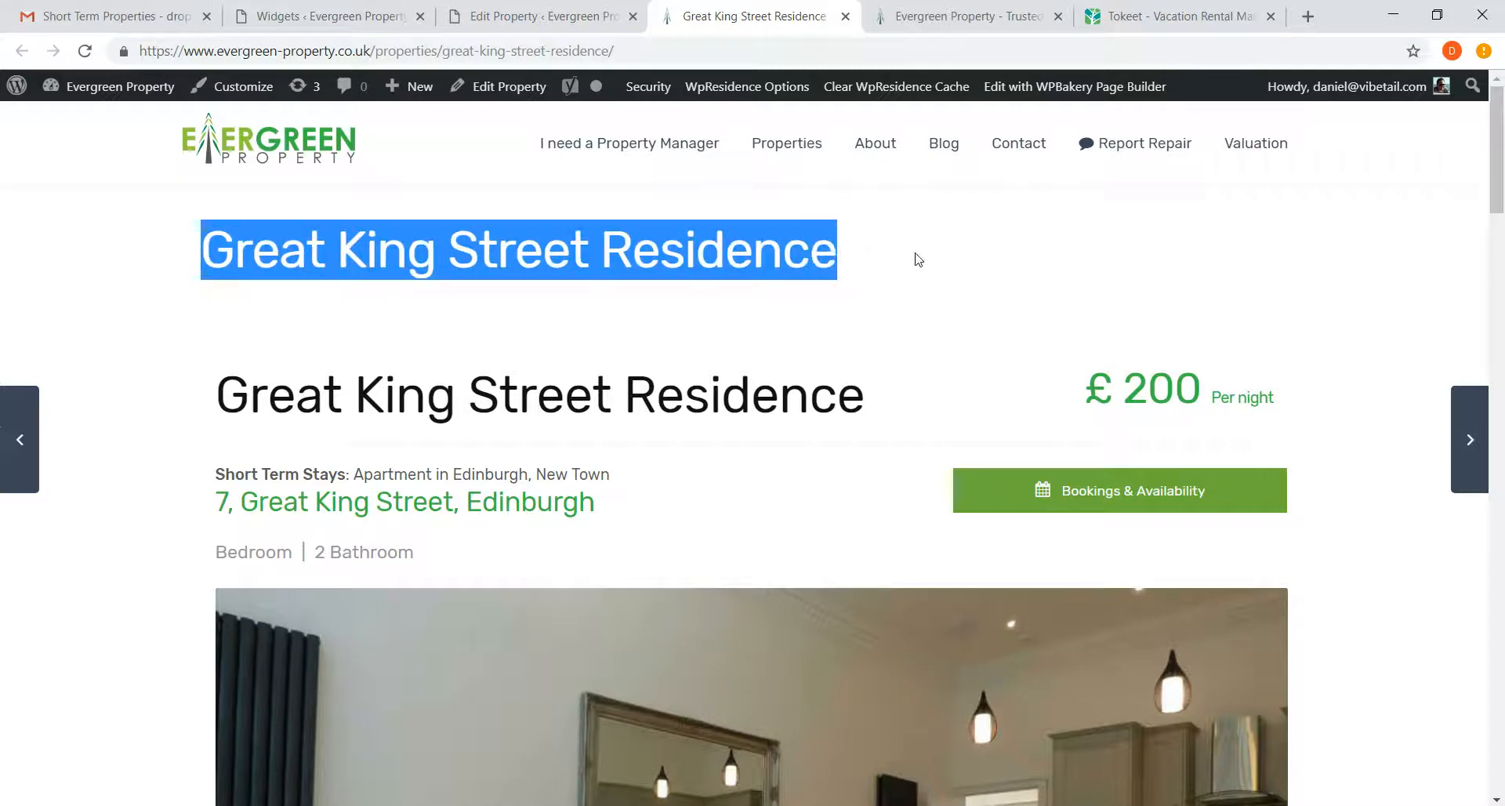
double_click(541, 390)
left_click(436, 399)
left_click_drag(319, 386, 732, 384)
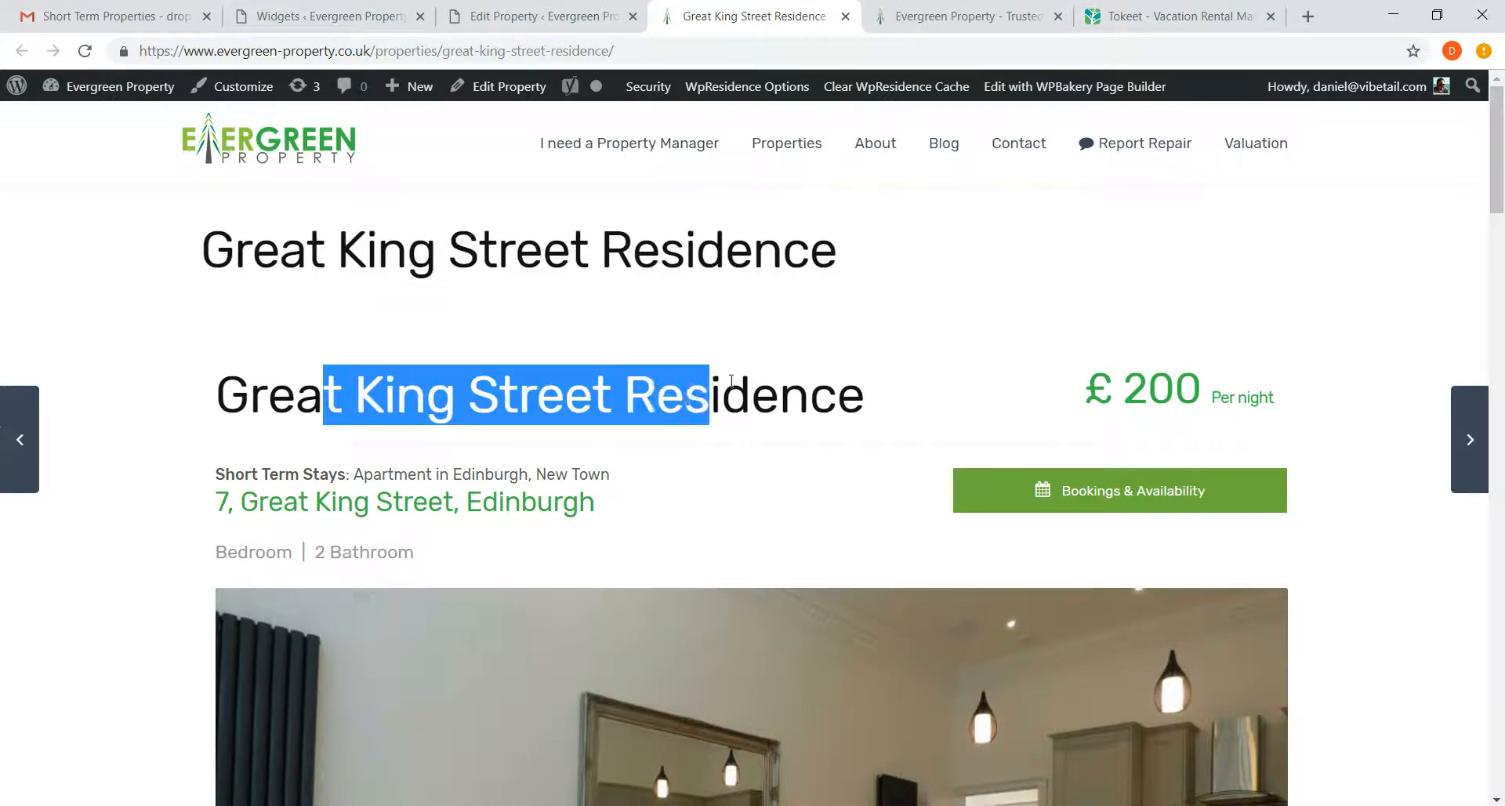
left_click_drag(1068, 390, 1286, 386)
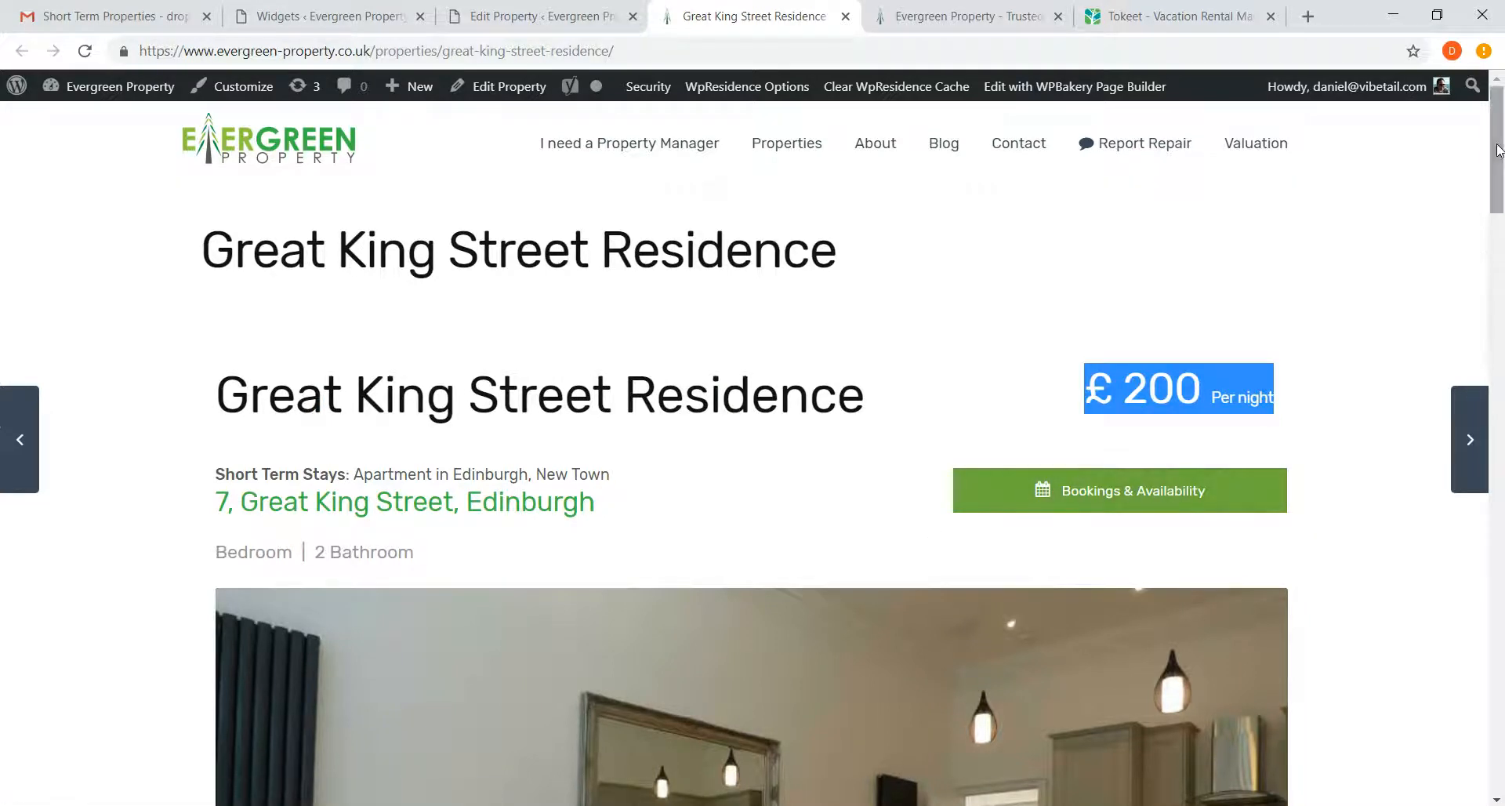
Examine the photo slider on the property page and browse several photos in its enlarged gallery view
left_click_drag(1501, 151, 1501, 220)
left_click(919, 390)
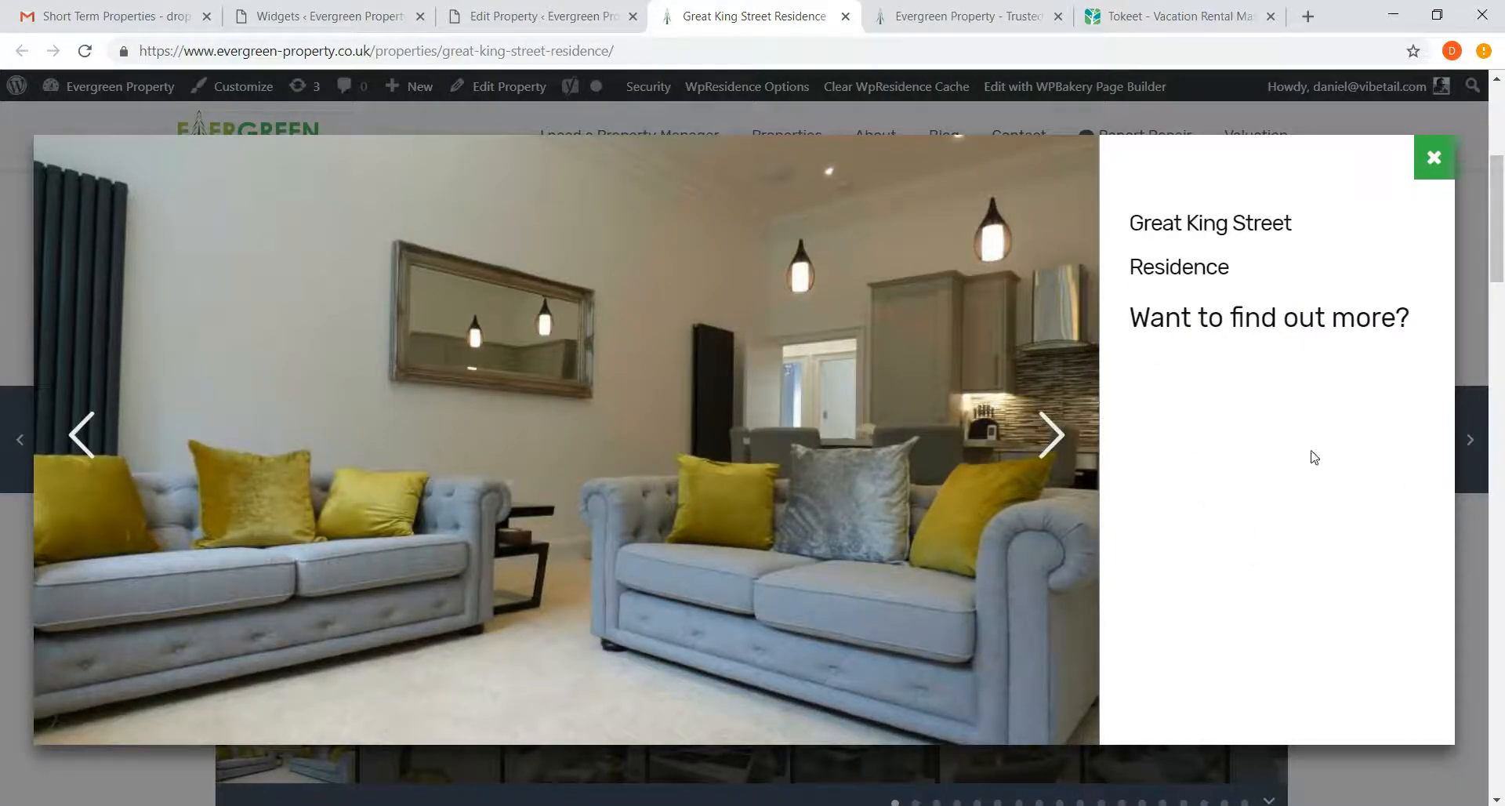
left_click(1434, 159)
scroll(1030, 362, "down", 4)
scroll(1029, 363, "up", 4)
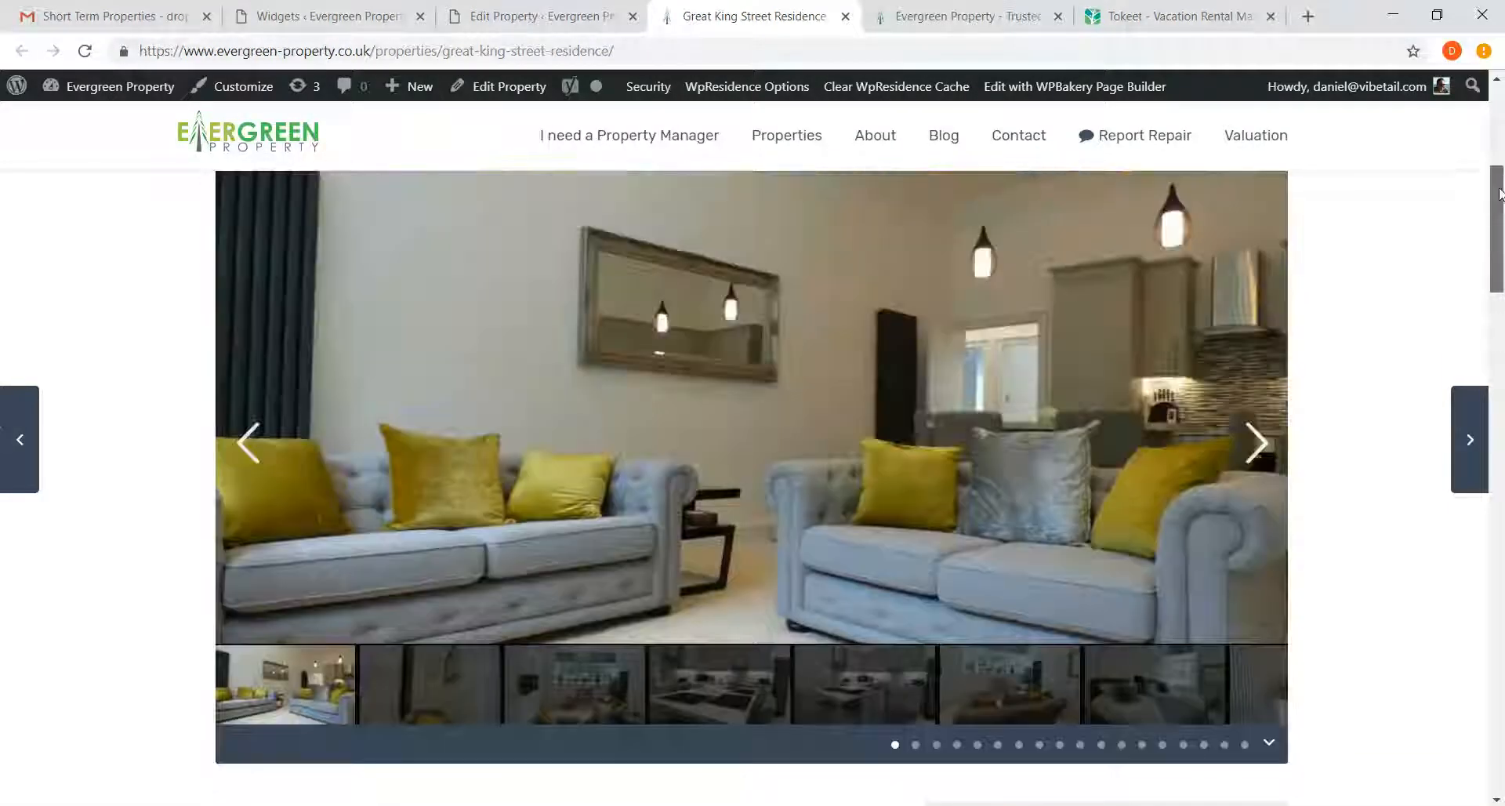
left_click(1030, 363)
left_click(1051, 433)
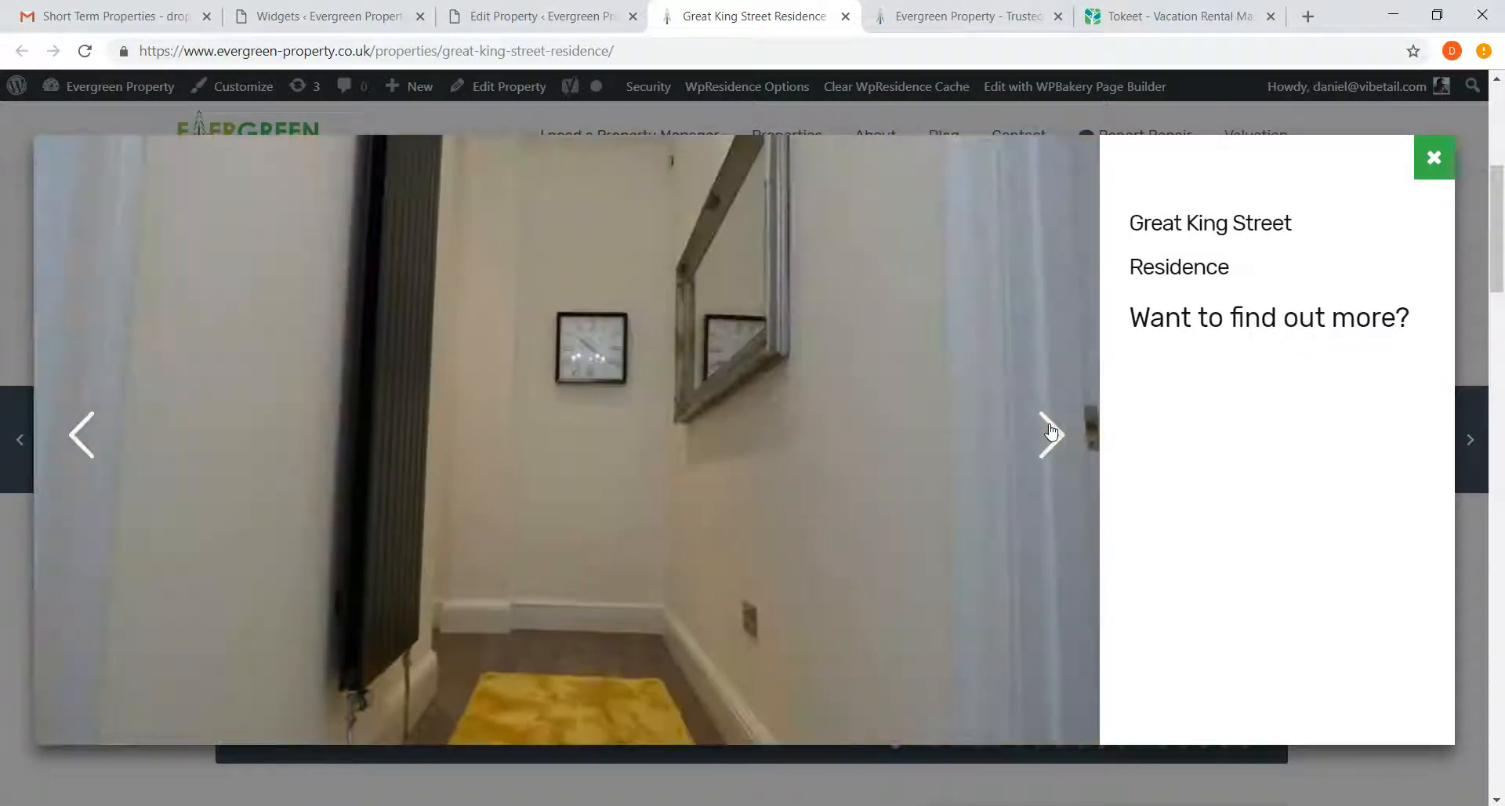
left_click(1052, 433)
left_click(1052, 433)
left_click(1052, 433)
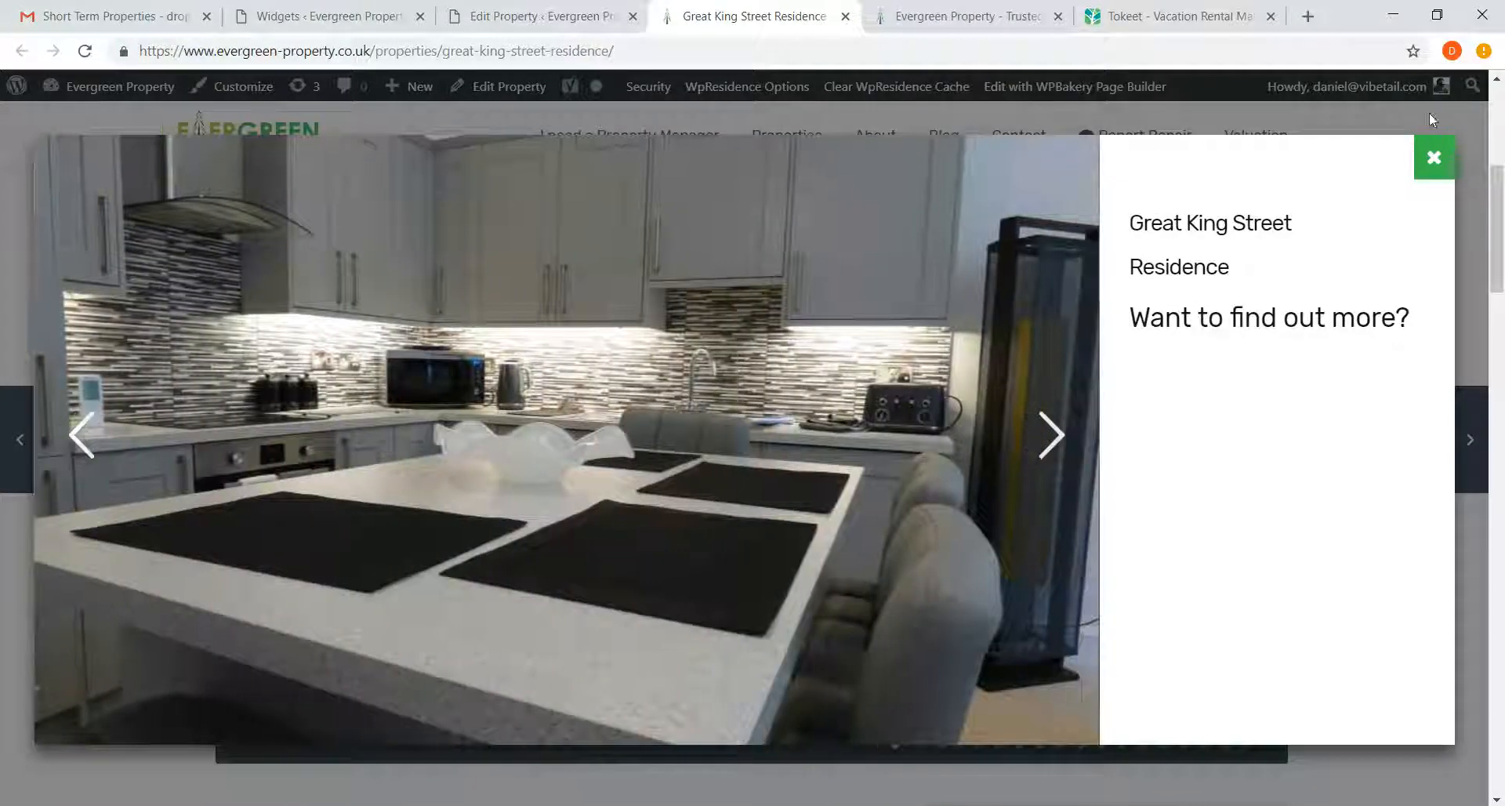
Close the enlarged photo gallery and examine the Description and the Features & Amenities list of Great King Street Residence
left_click(1434, 157)
left_click_drag(1500, 204, 1500, 287)
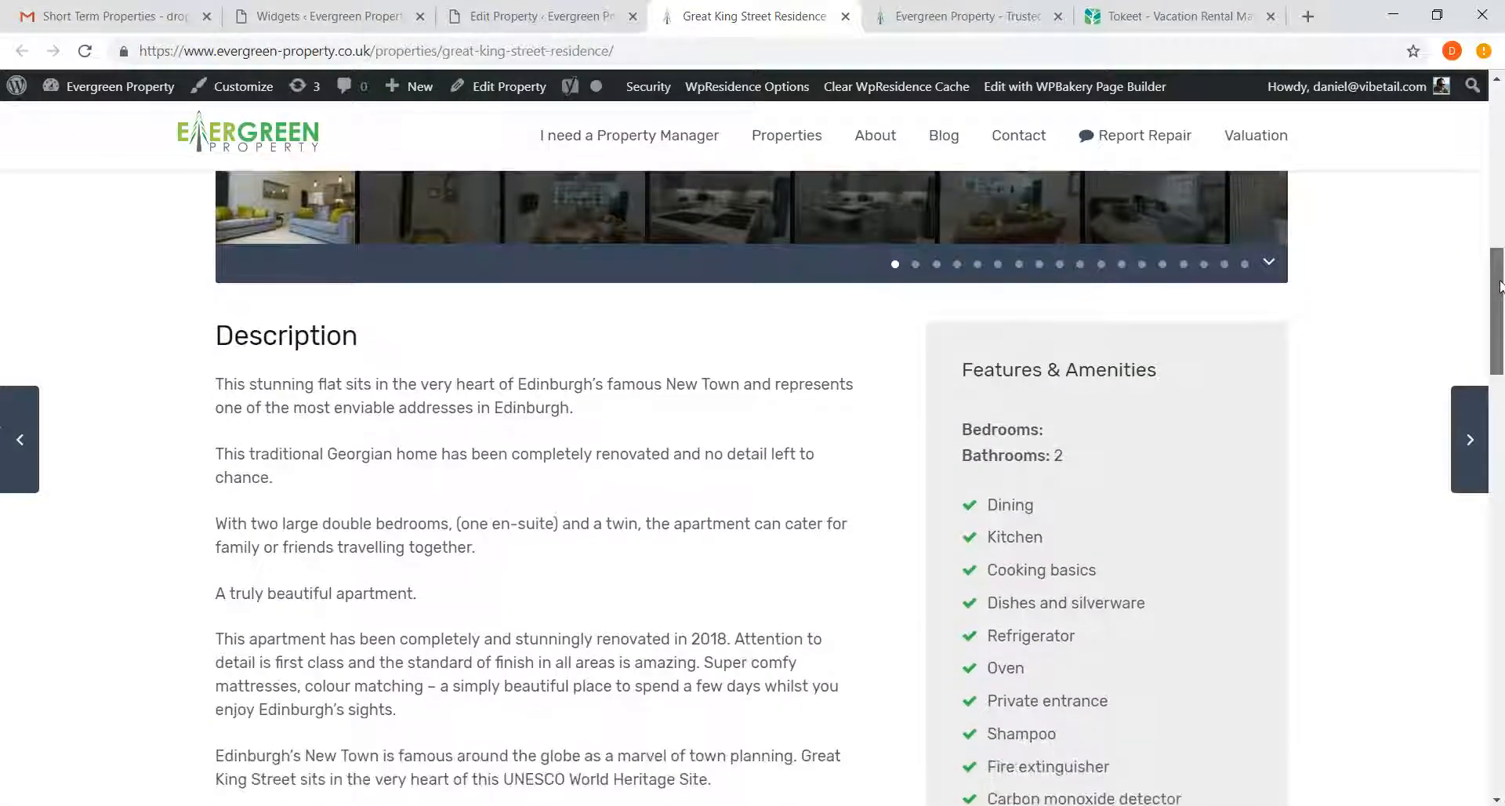
left_click_drag(245, 339, 615, 705)
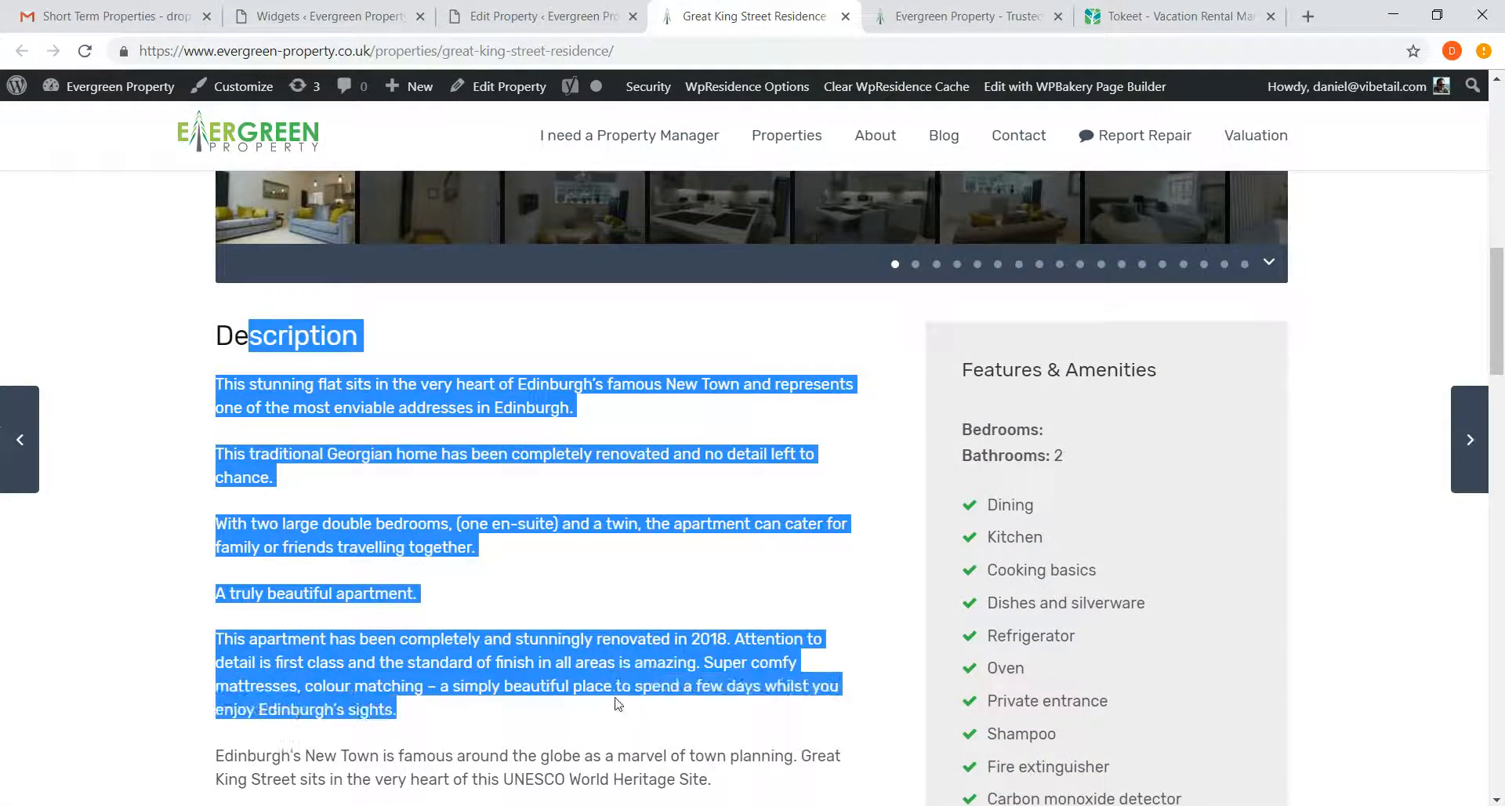
left_click(813, 645)
scroll(1071, 370, "down", 2)
scroll(1071, 392, "down", 6)
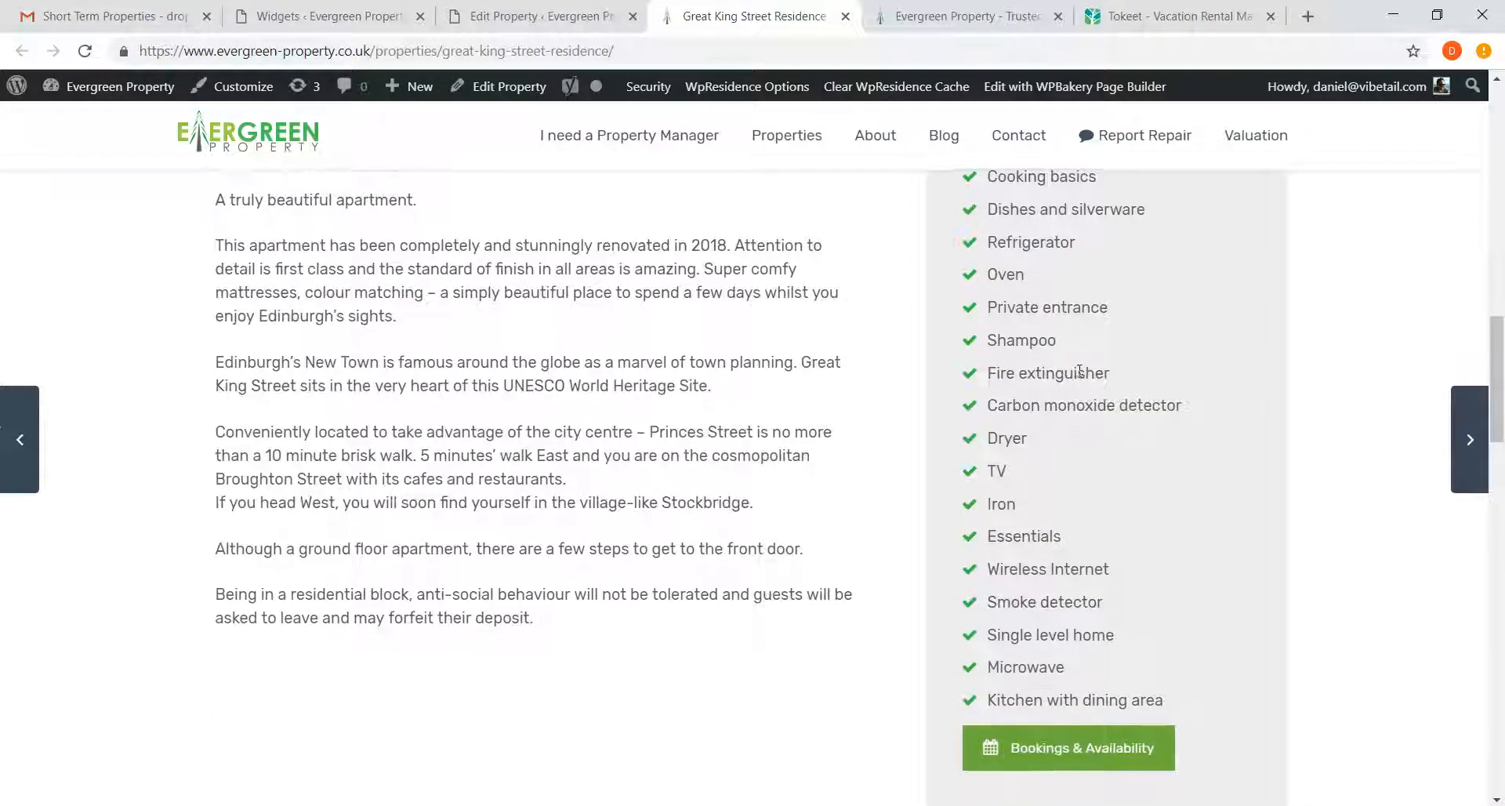
Jump to the Make a booking section and examine its form, the page footer and the agent contact section
left_click(1044, 541)
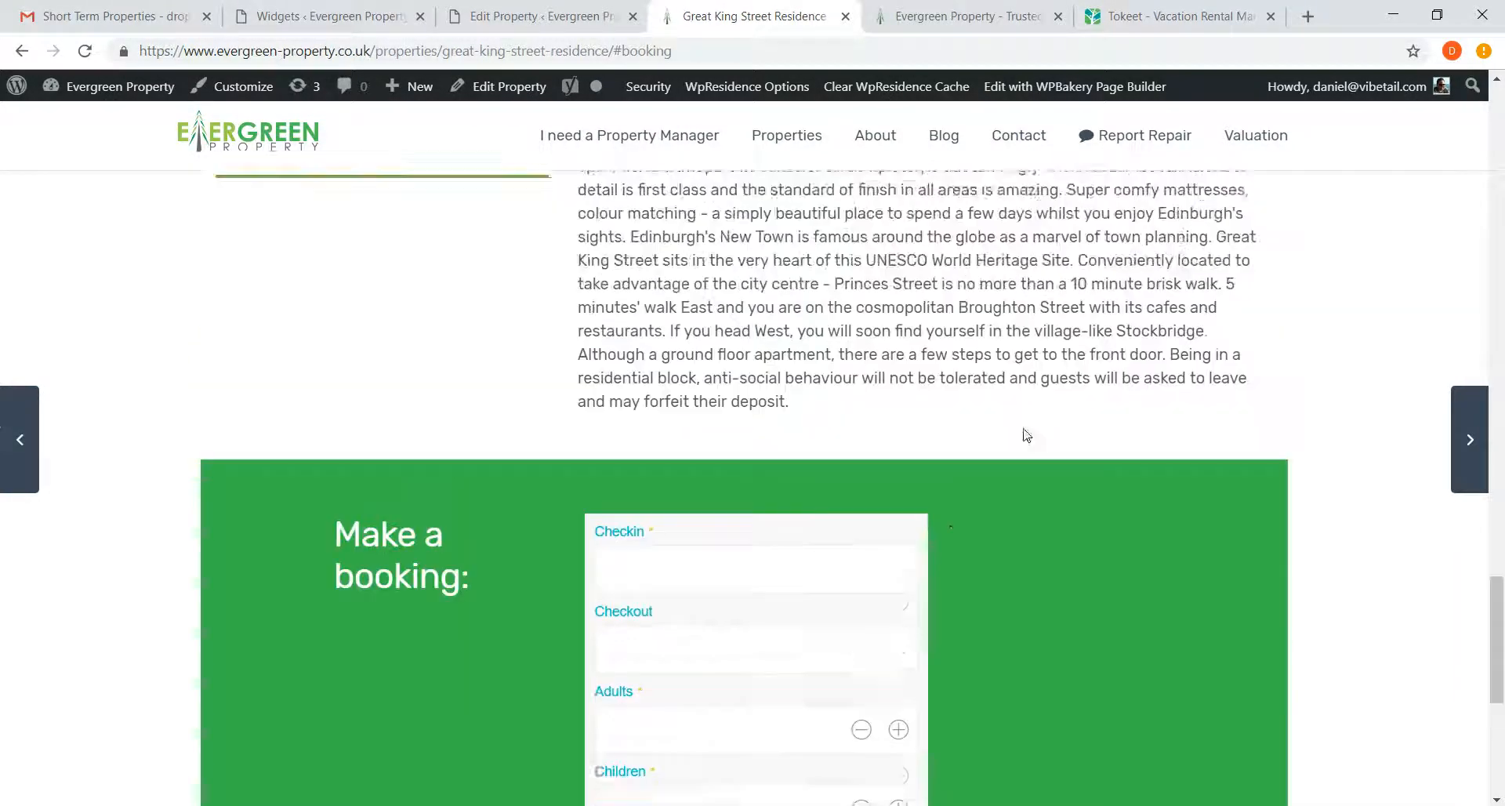
left_click_drag(1502, 608, 1481, 749)
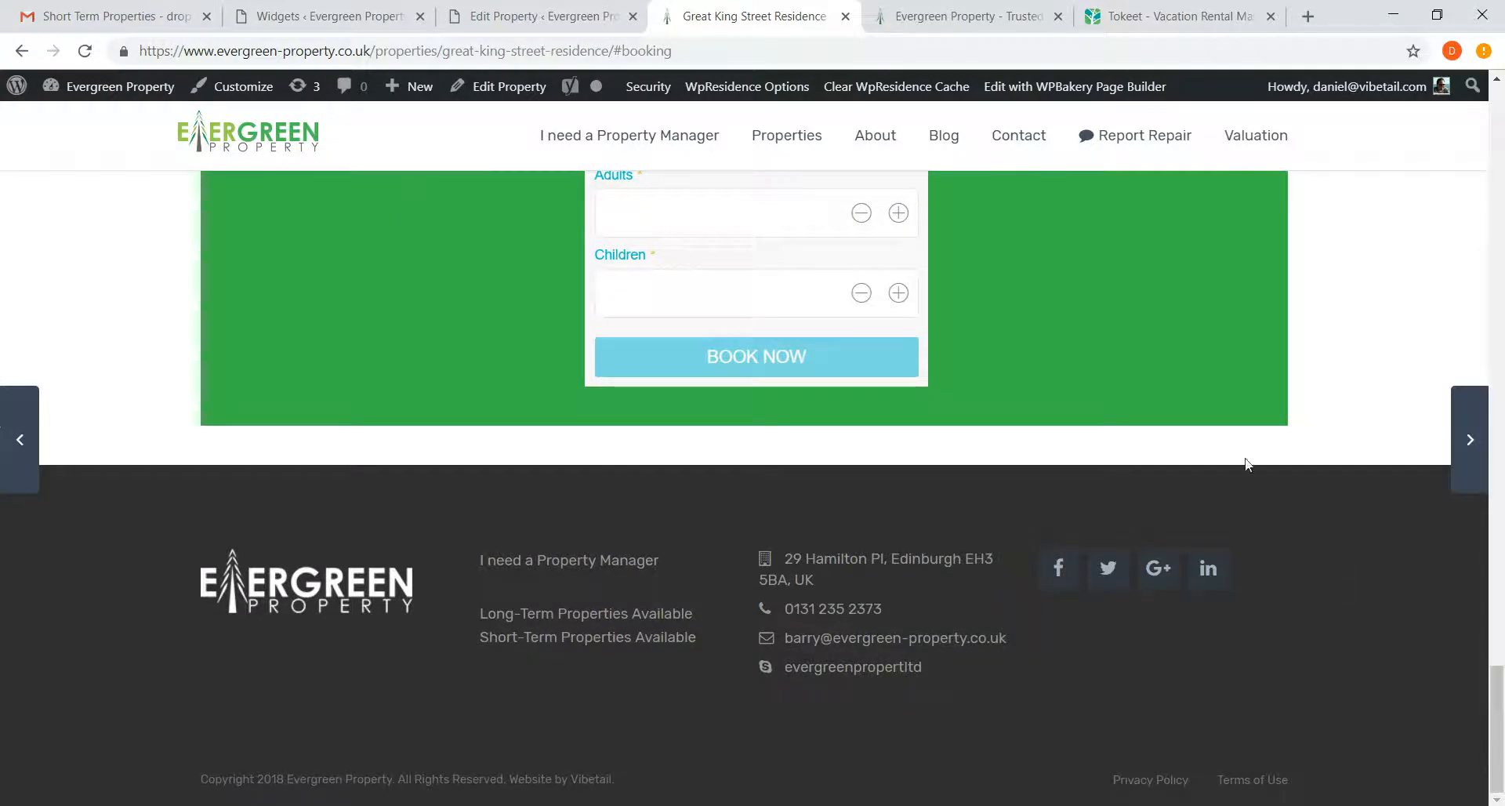
left_click_drag(1500, 715, 1502, 563)
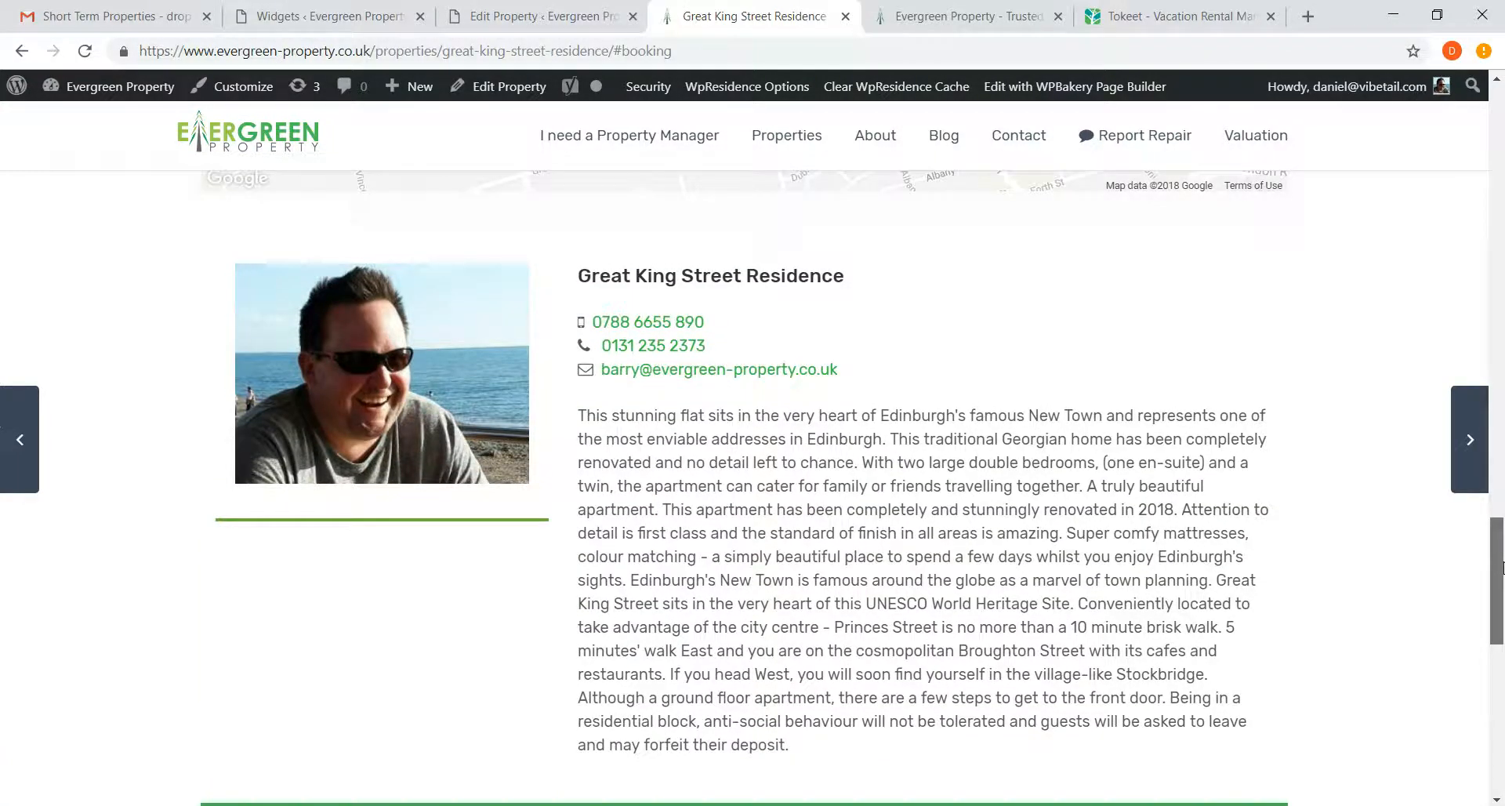
left_click_drag(1501, 549, 1502, 110)
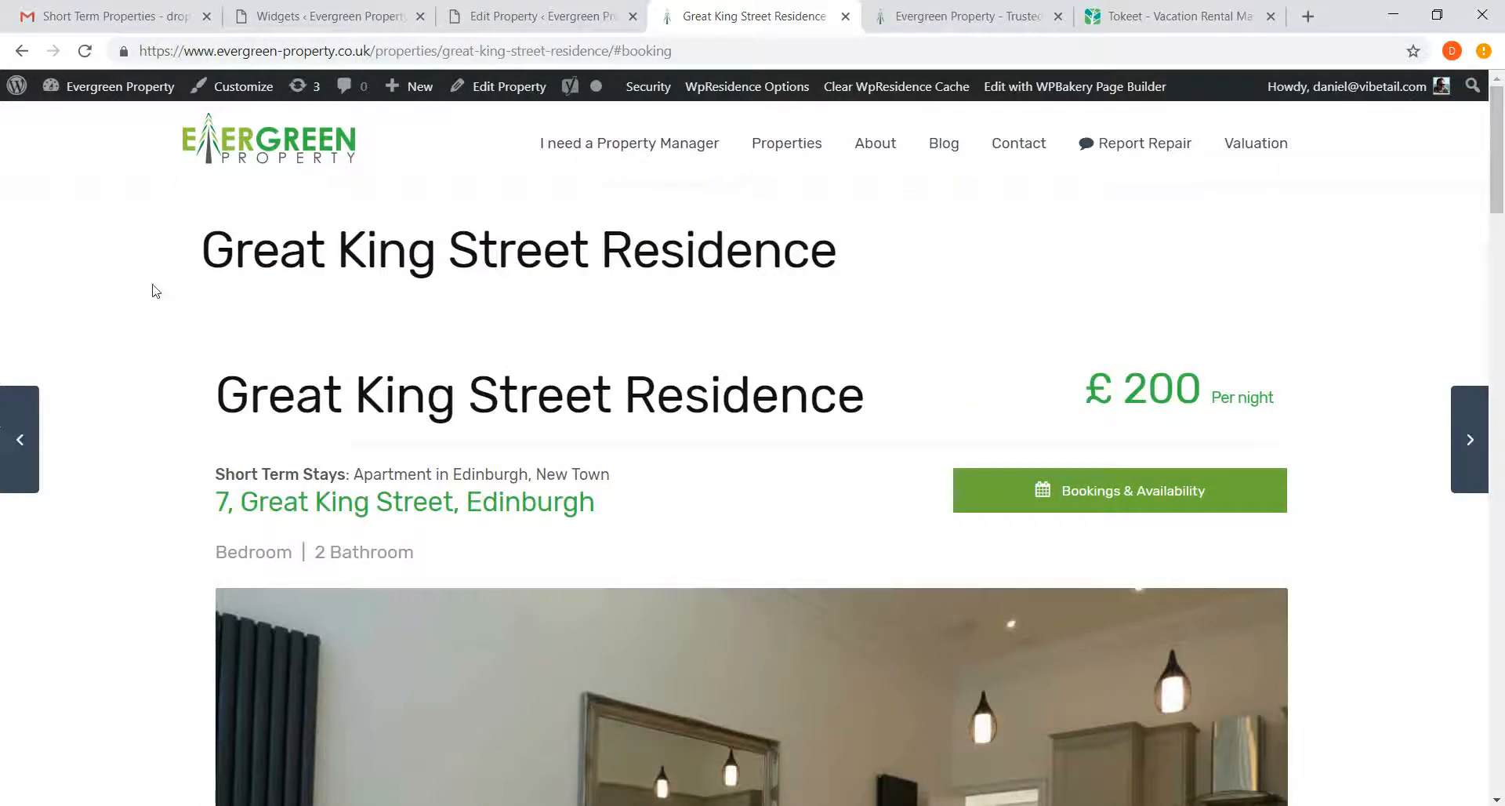
Hide the duplicate page title by setting Show Title to no in the property's Appearance Options and update the property
left_click_drag(202, 244, 863, 322)
left_click(541, 16)
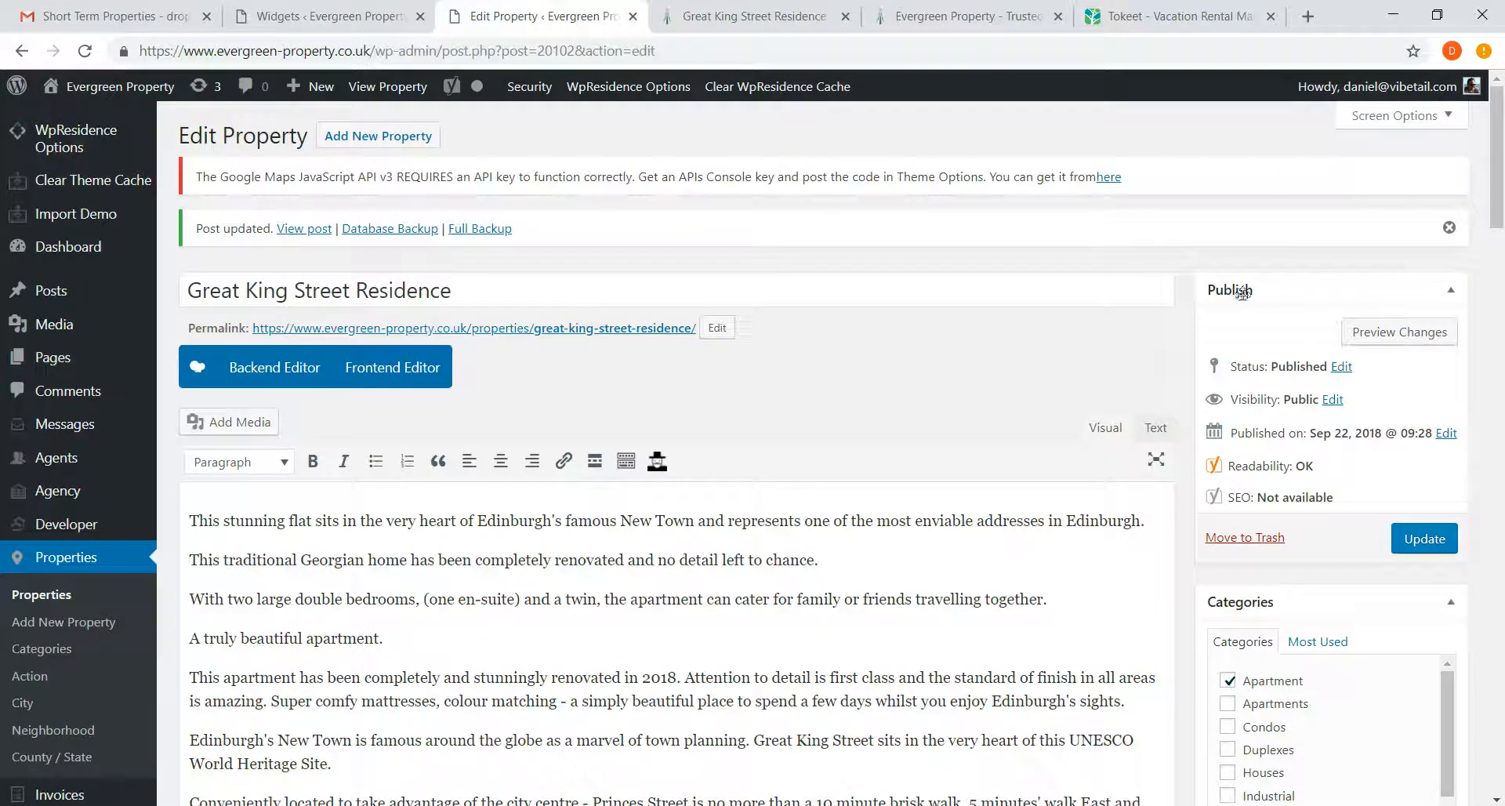
left_click_drag(1501, 180, 1460, 676)
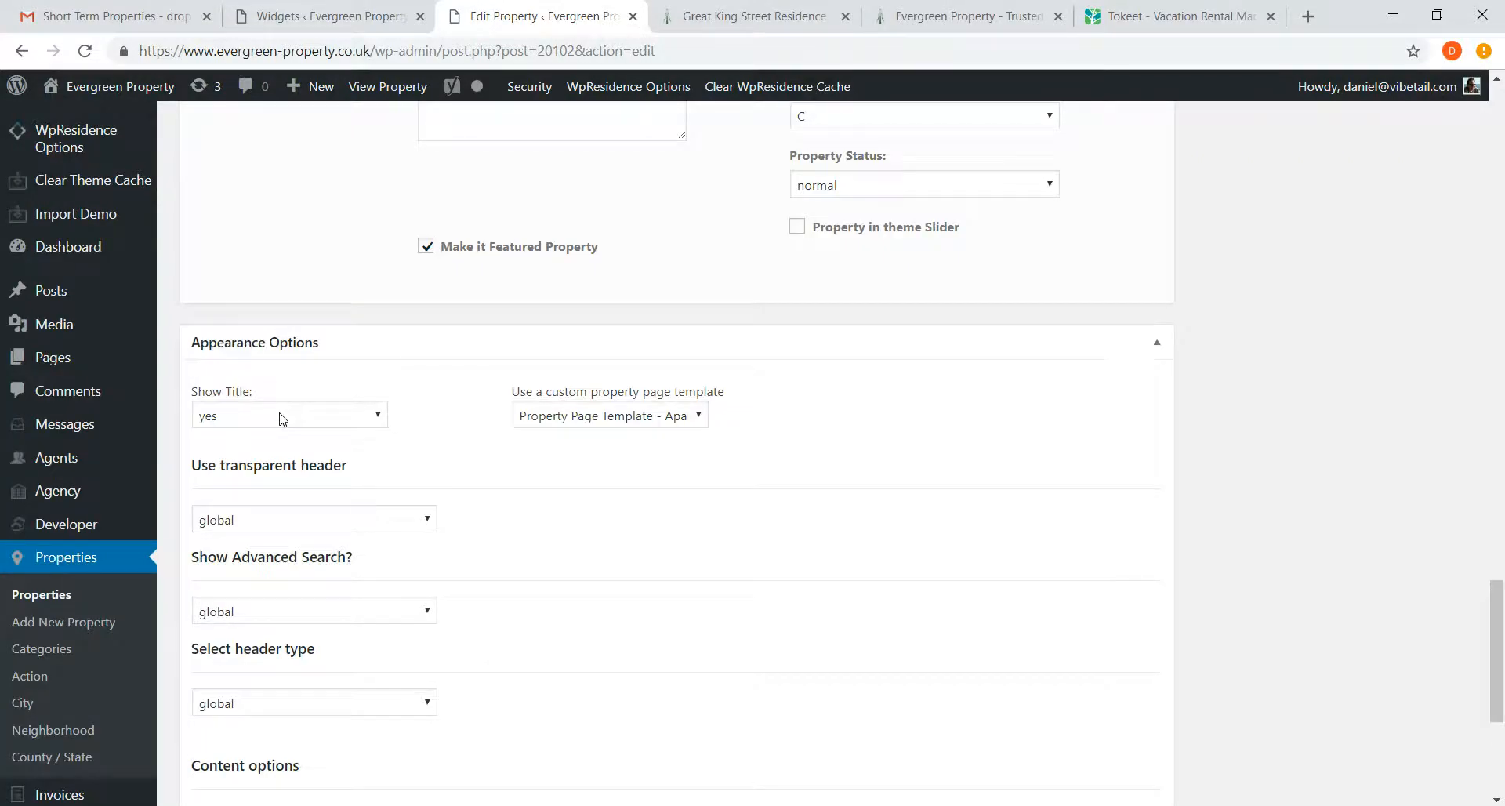
left_click(282, 420)
left_click(249, 487)
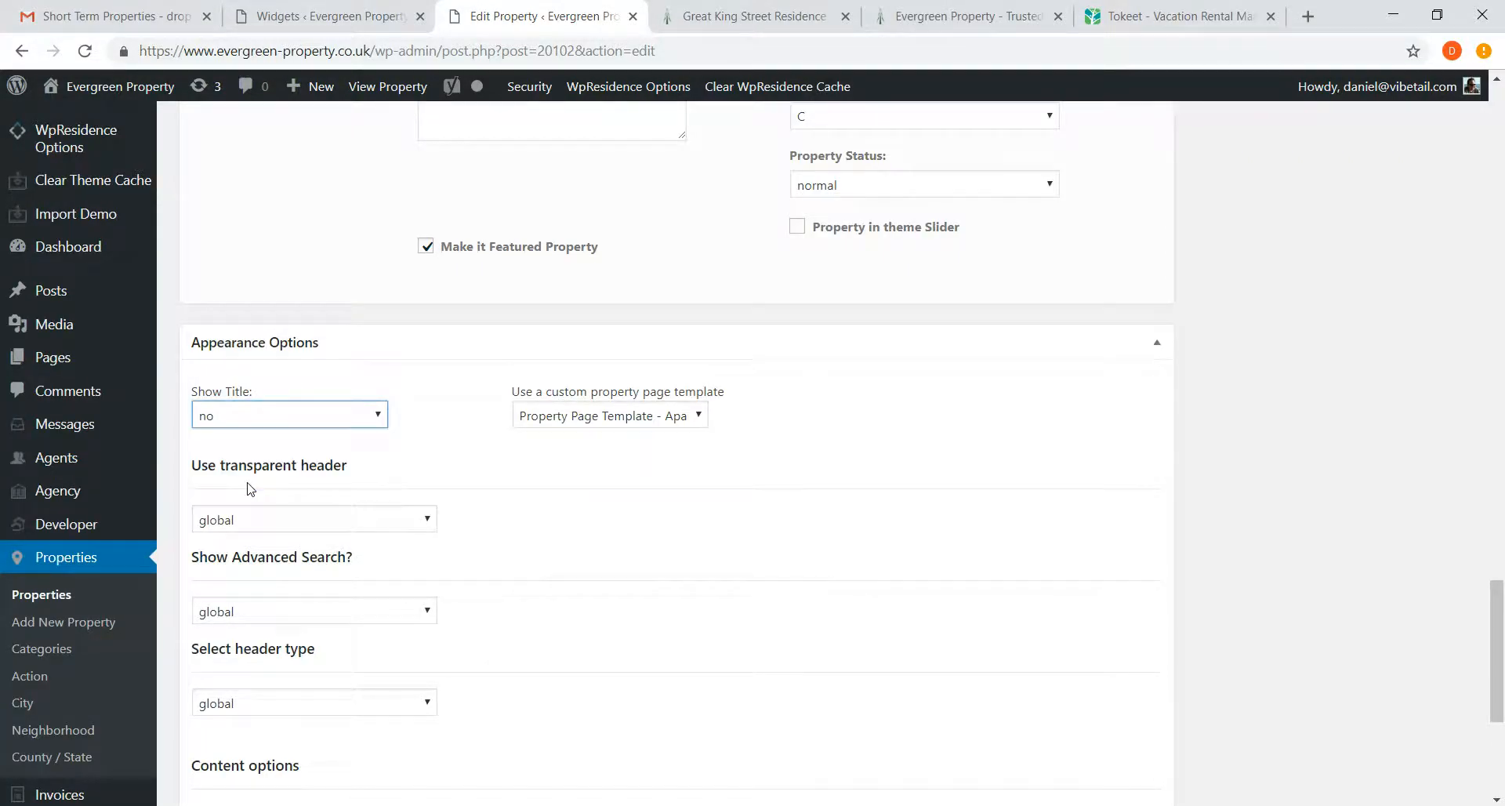
left_click_drag(1499, 617, 1498, 207)
scroll(1497, 282, "up", 1)
scroll(1447, 461, "down", 1)
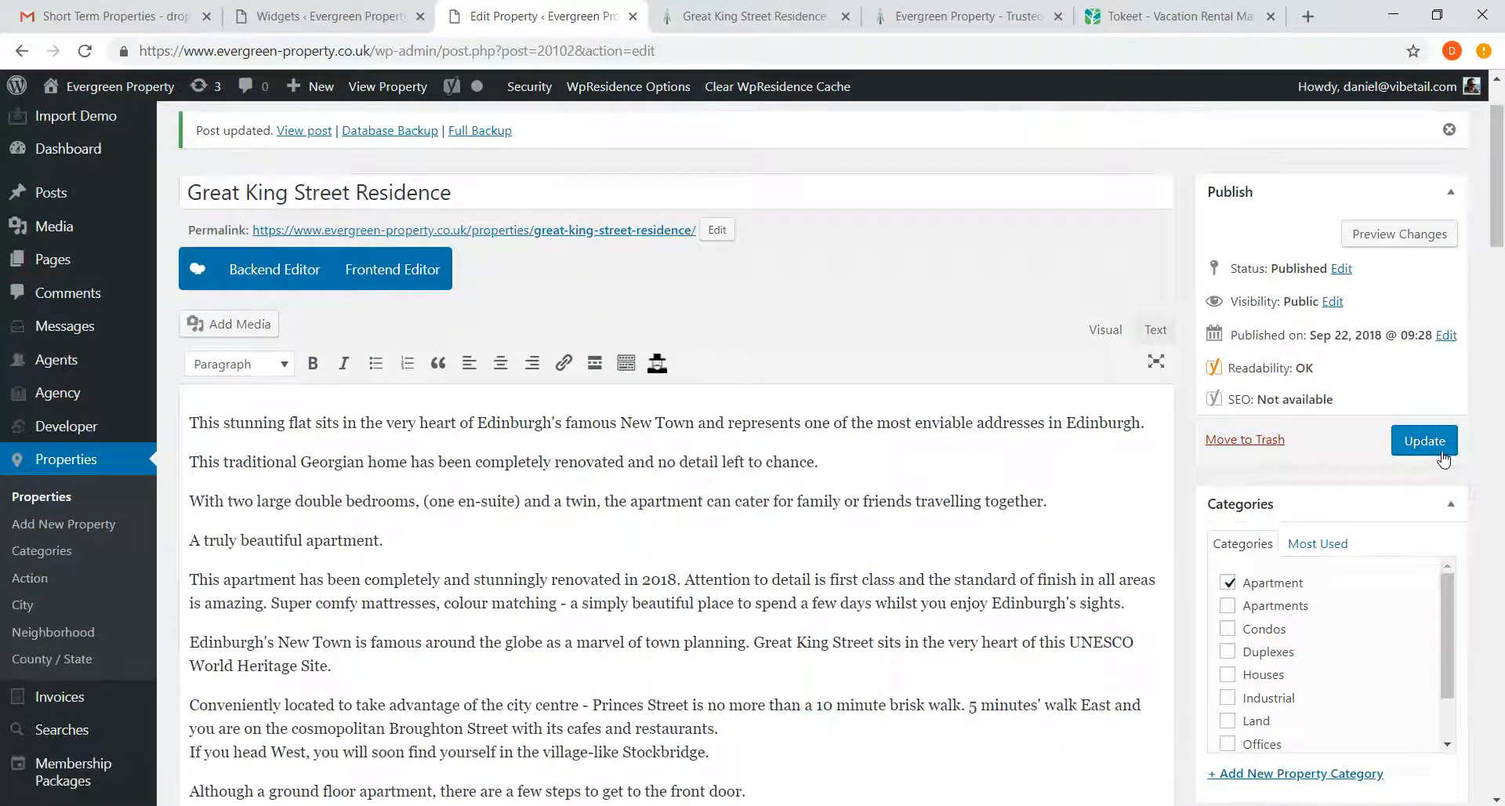
scroll(1446, 463, "up", 1)
left_click(1439, 542)
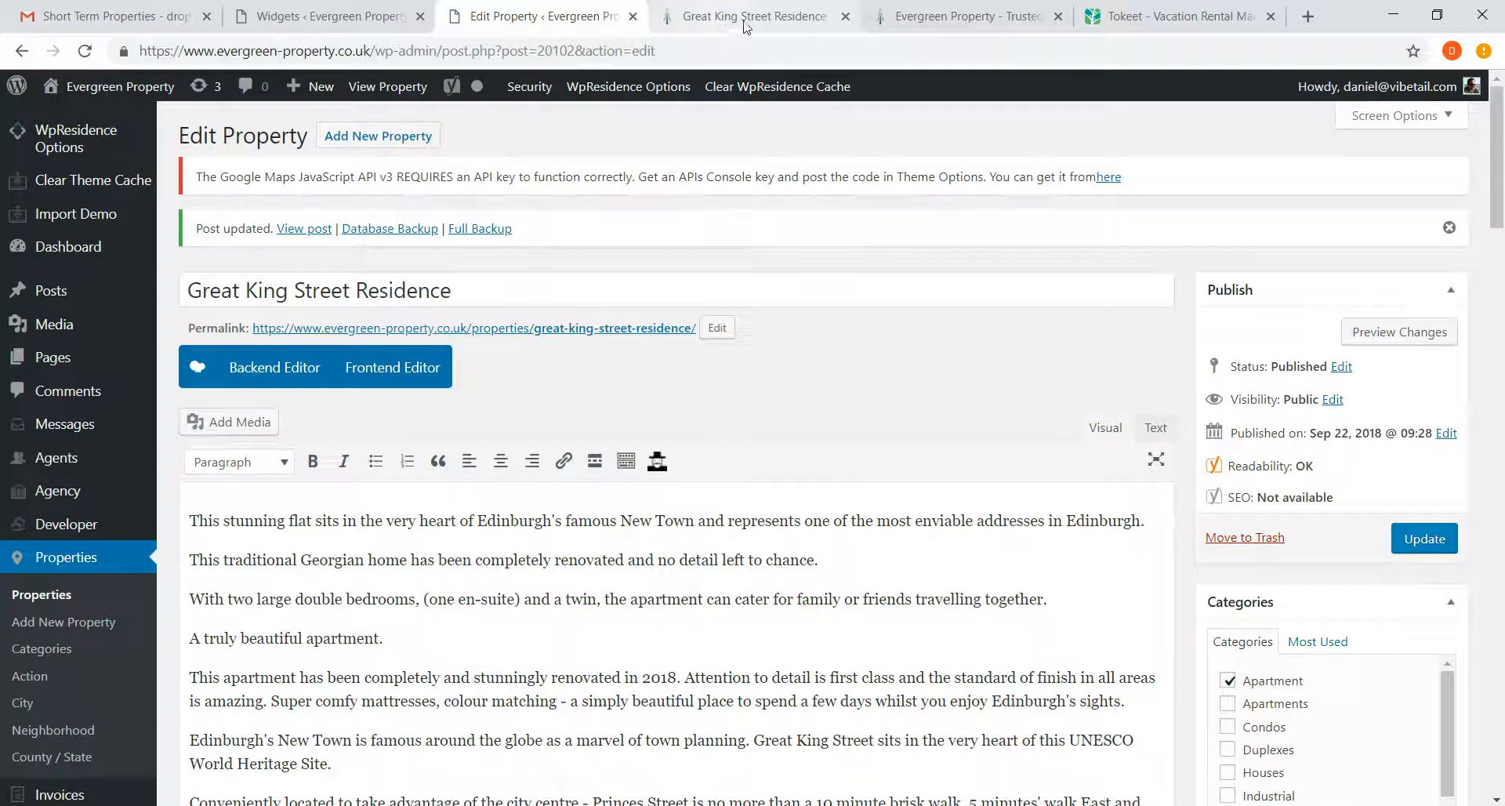
Reload the public property page and check its title area and the booking form
left_click(754, 16)
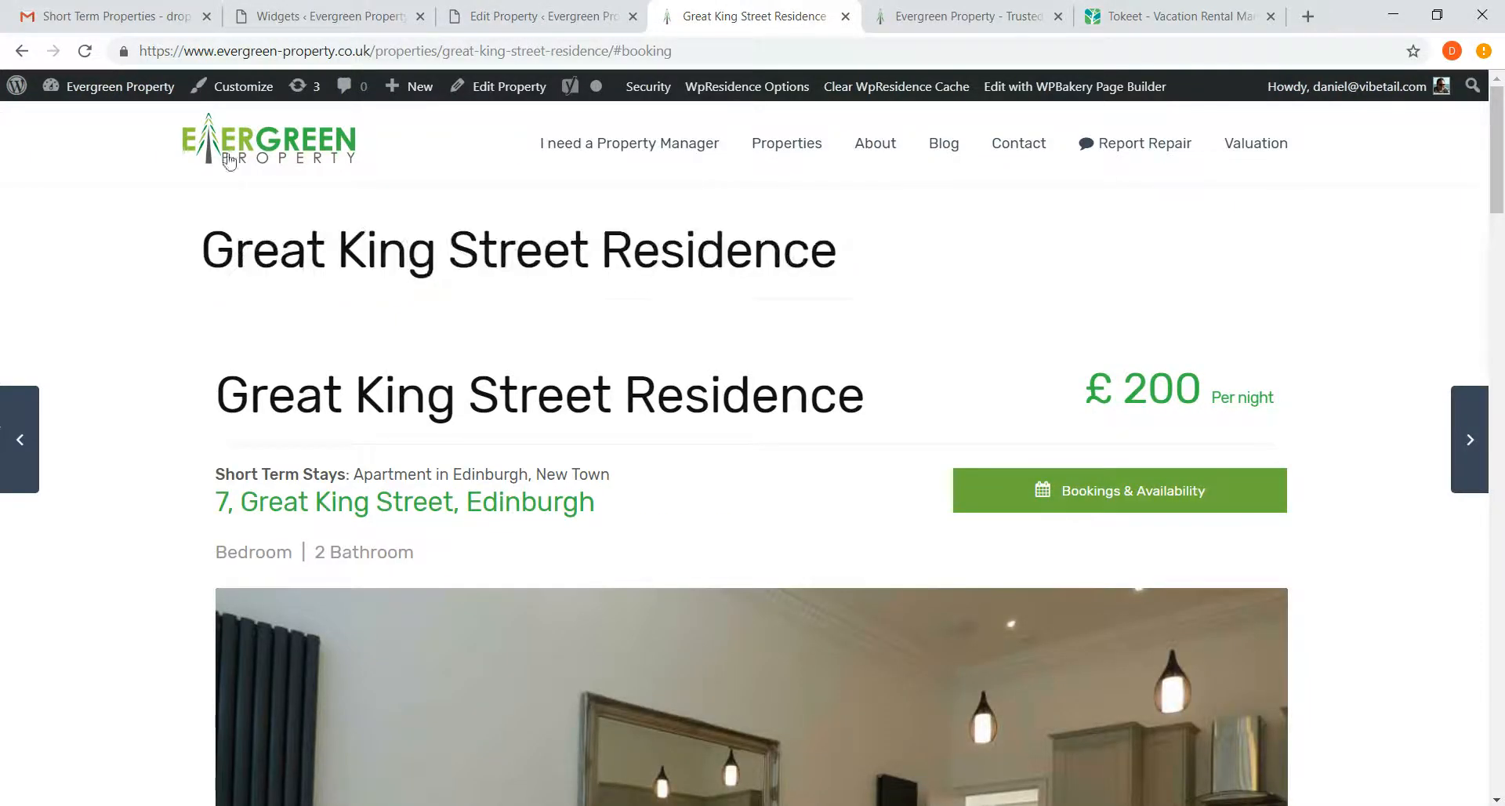
left_click(87, 54)
left_click_drag(235, 250, 1139, 276)
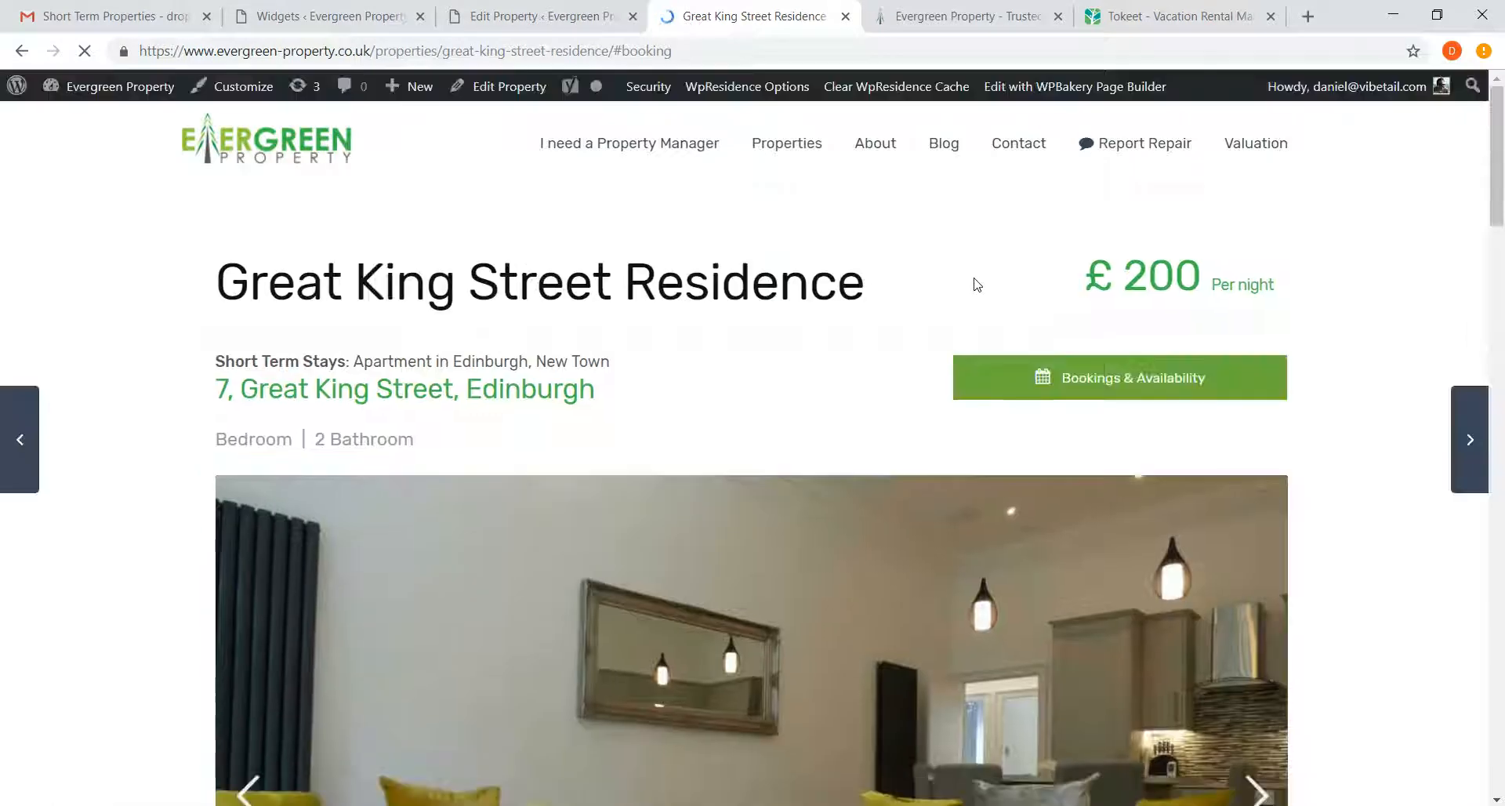
left_click_drag(1498, 177, 1479, 712)
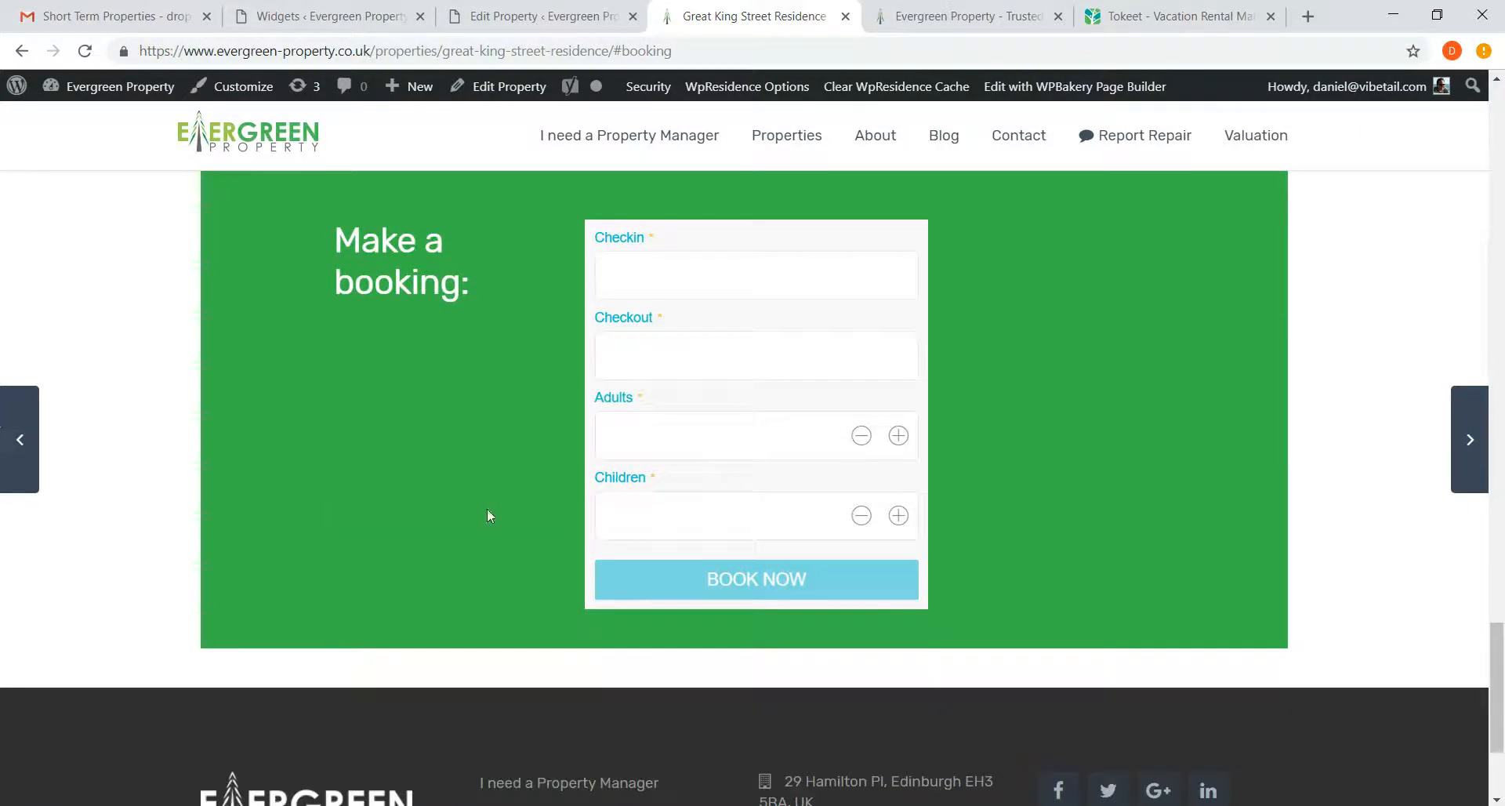
scroll(487, 396, "up", 3)
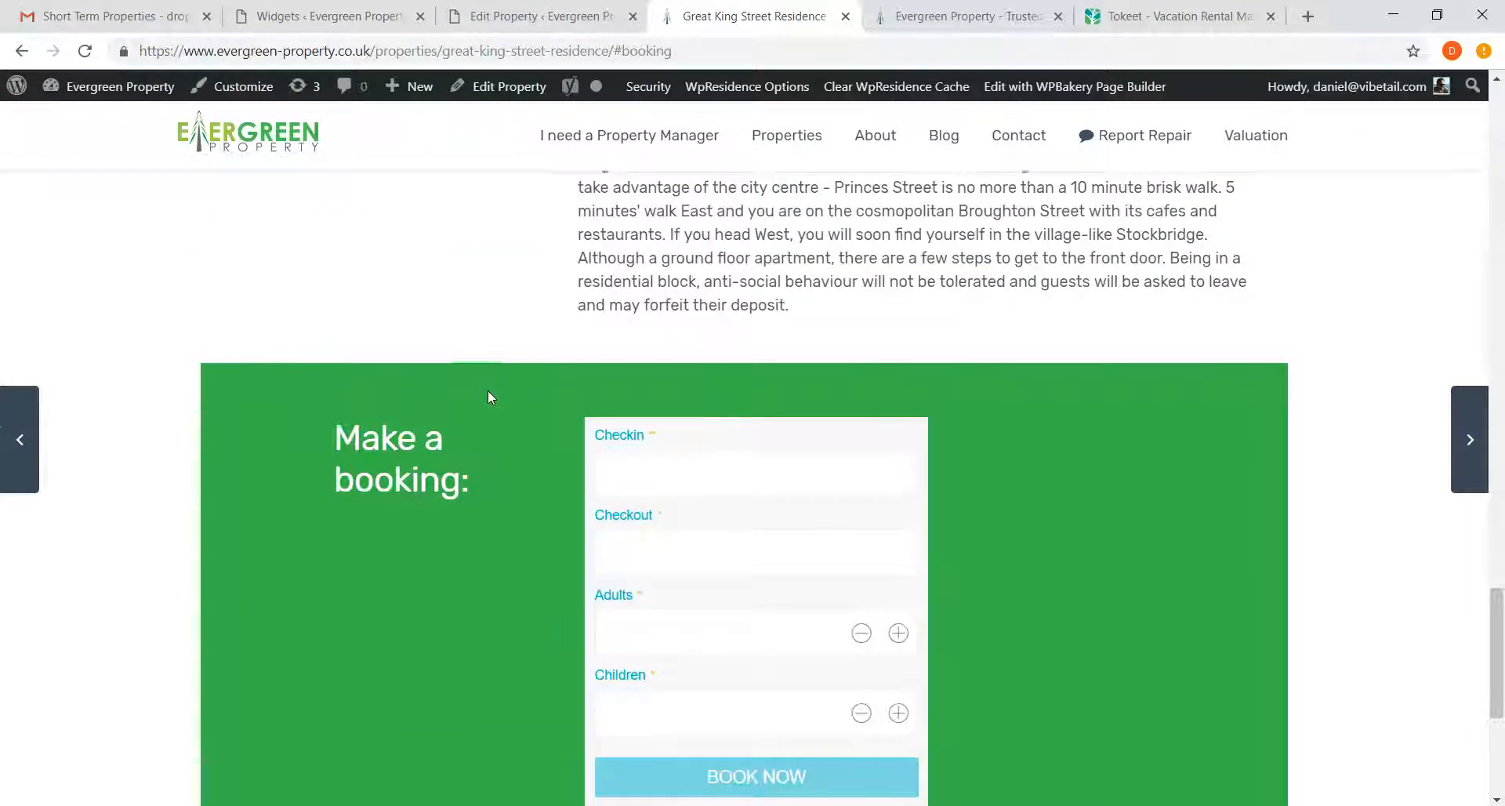
Return to the property editor and examine the Property Details fields, including the price and the Energy Class choices
left_click(494, 16)
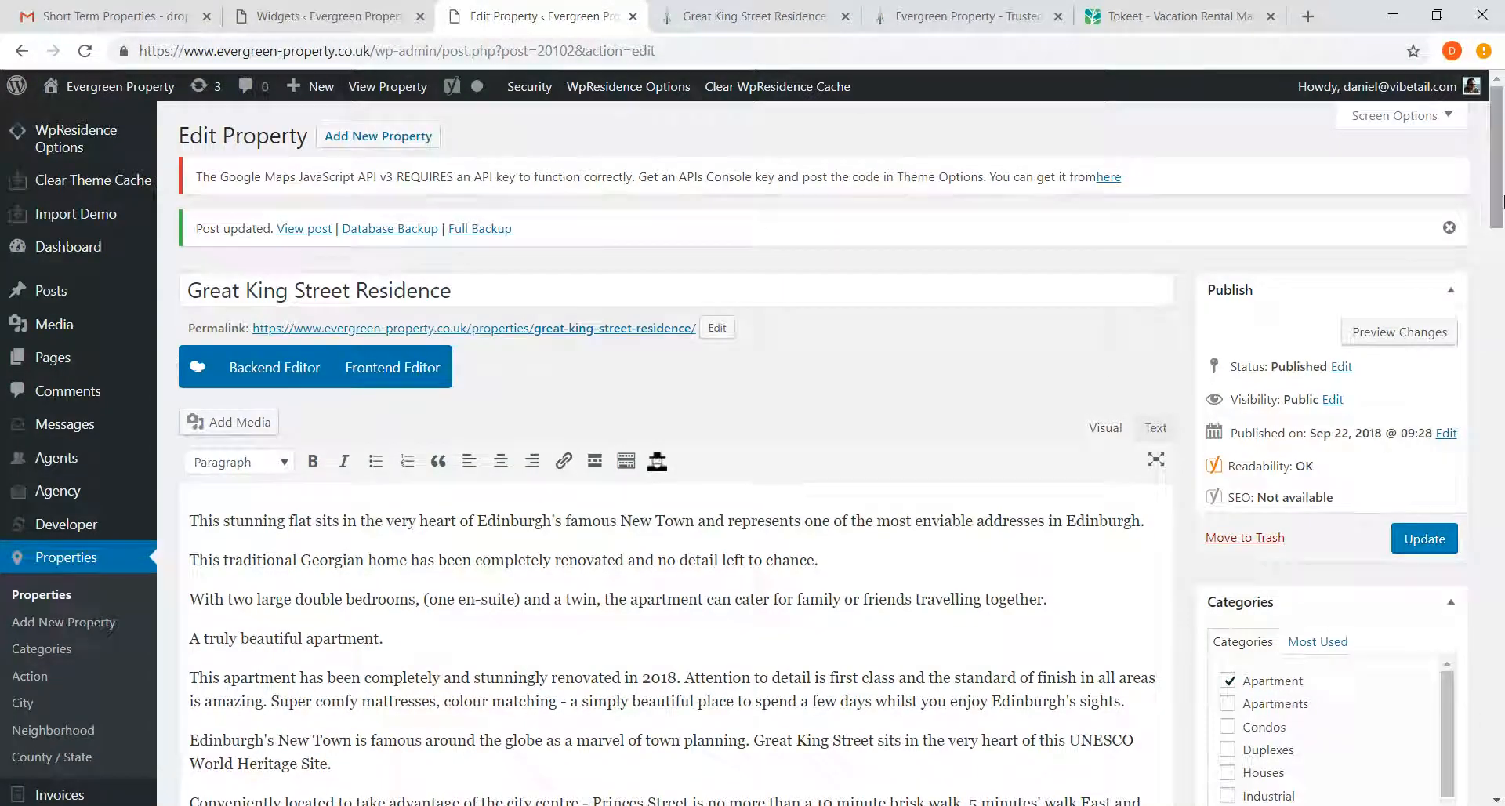
left_click_drag(1501, 219, 1503, 586)
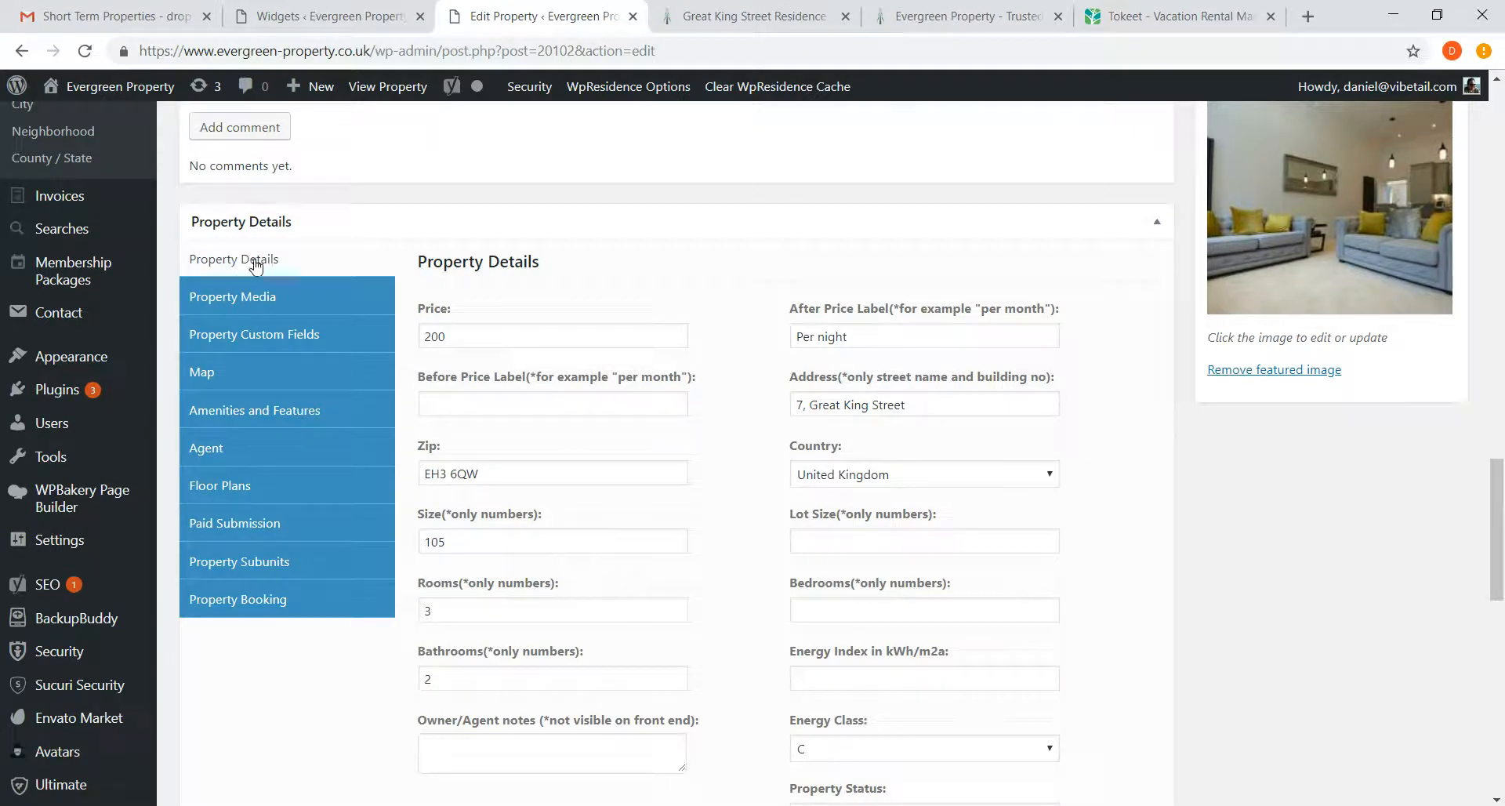
left_click(444, 340)
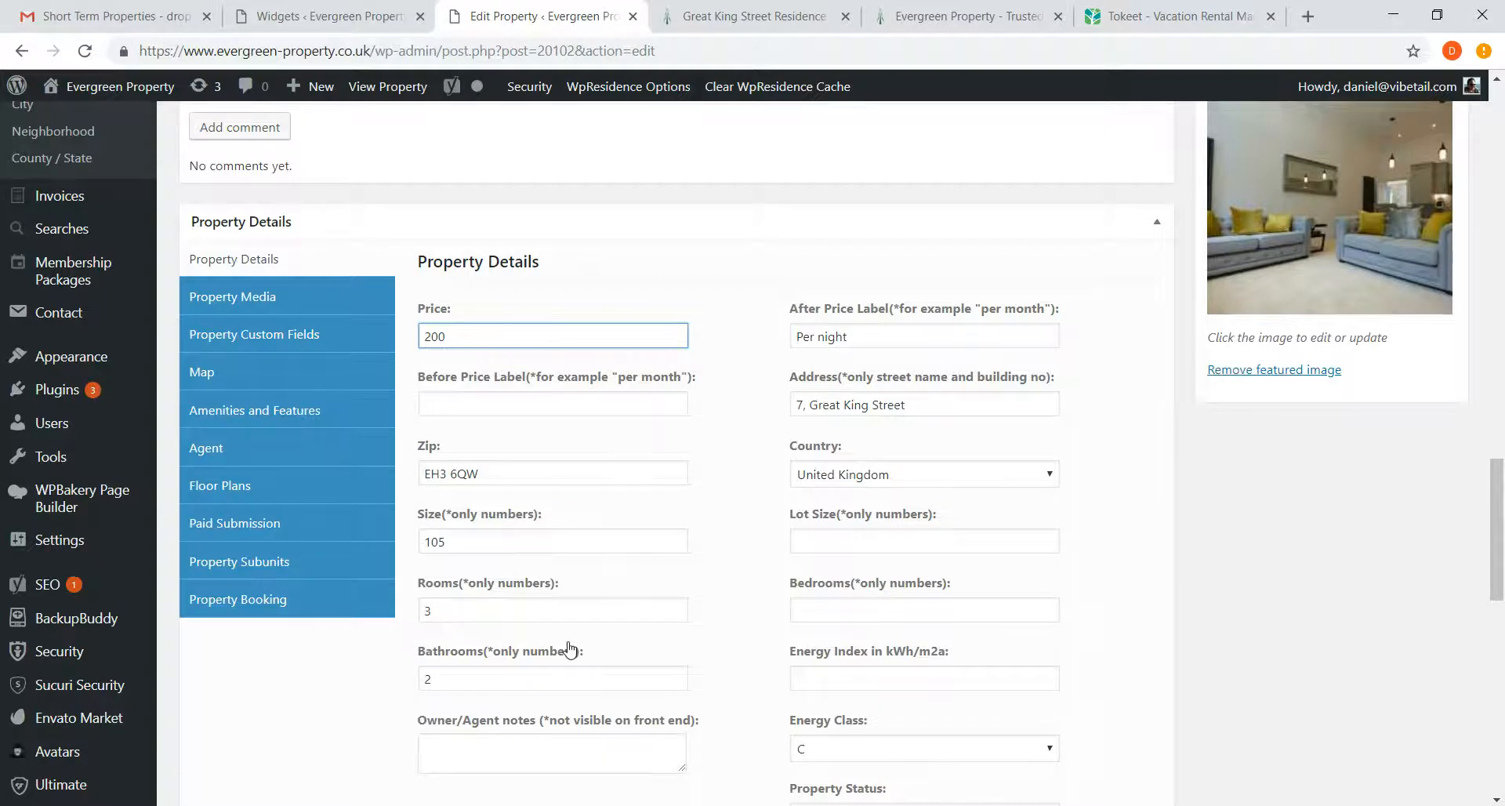
scroll(570, 649, "down", 1)
scroll(771, 641, "down", 1)
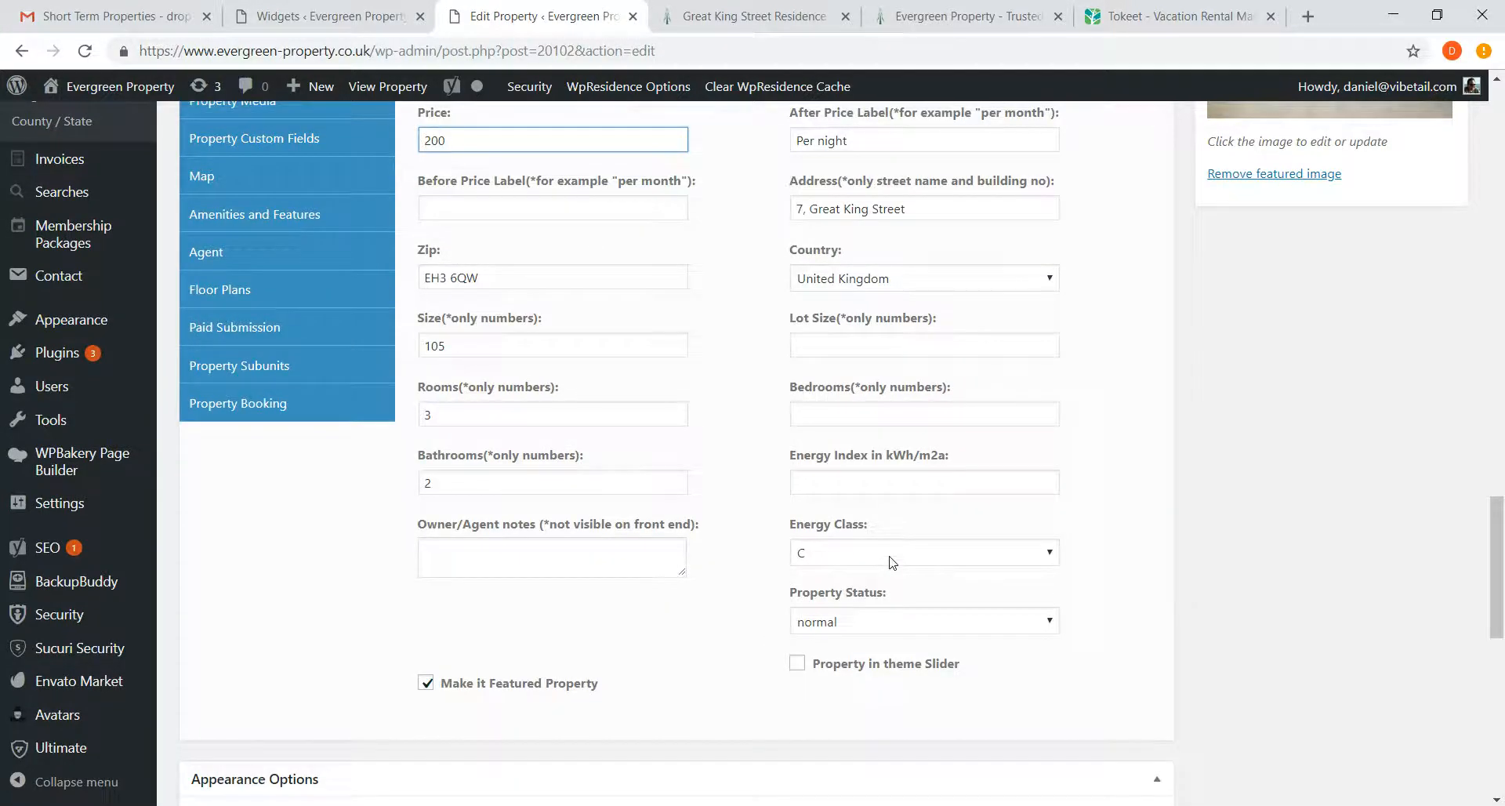
left_click(892, 562)
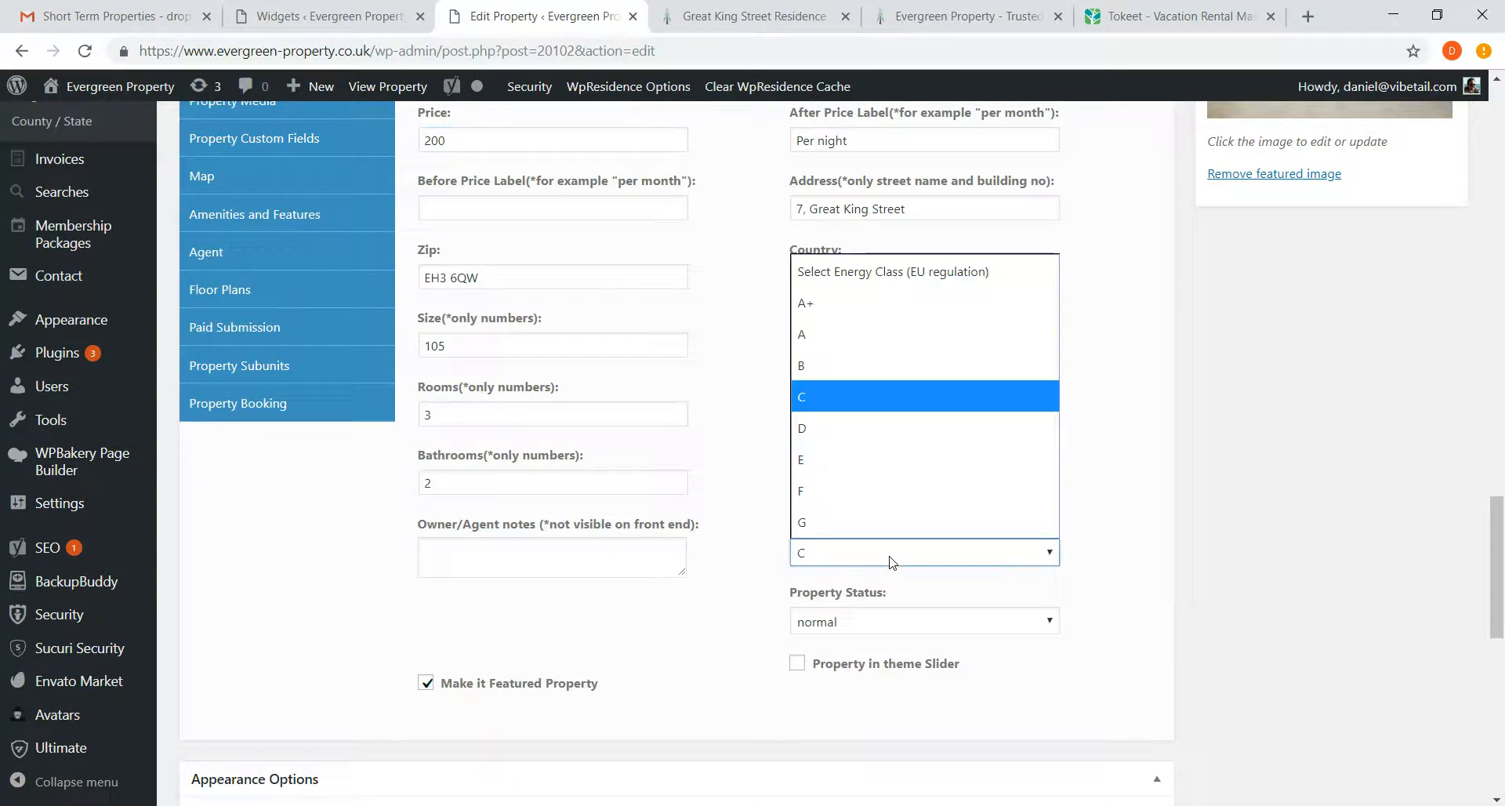
left_click(892, 562)
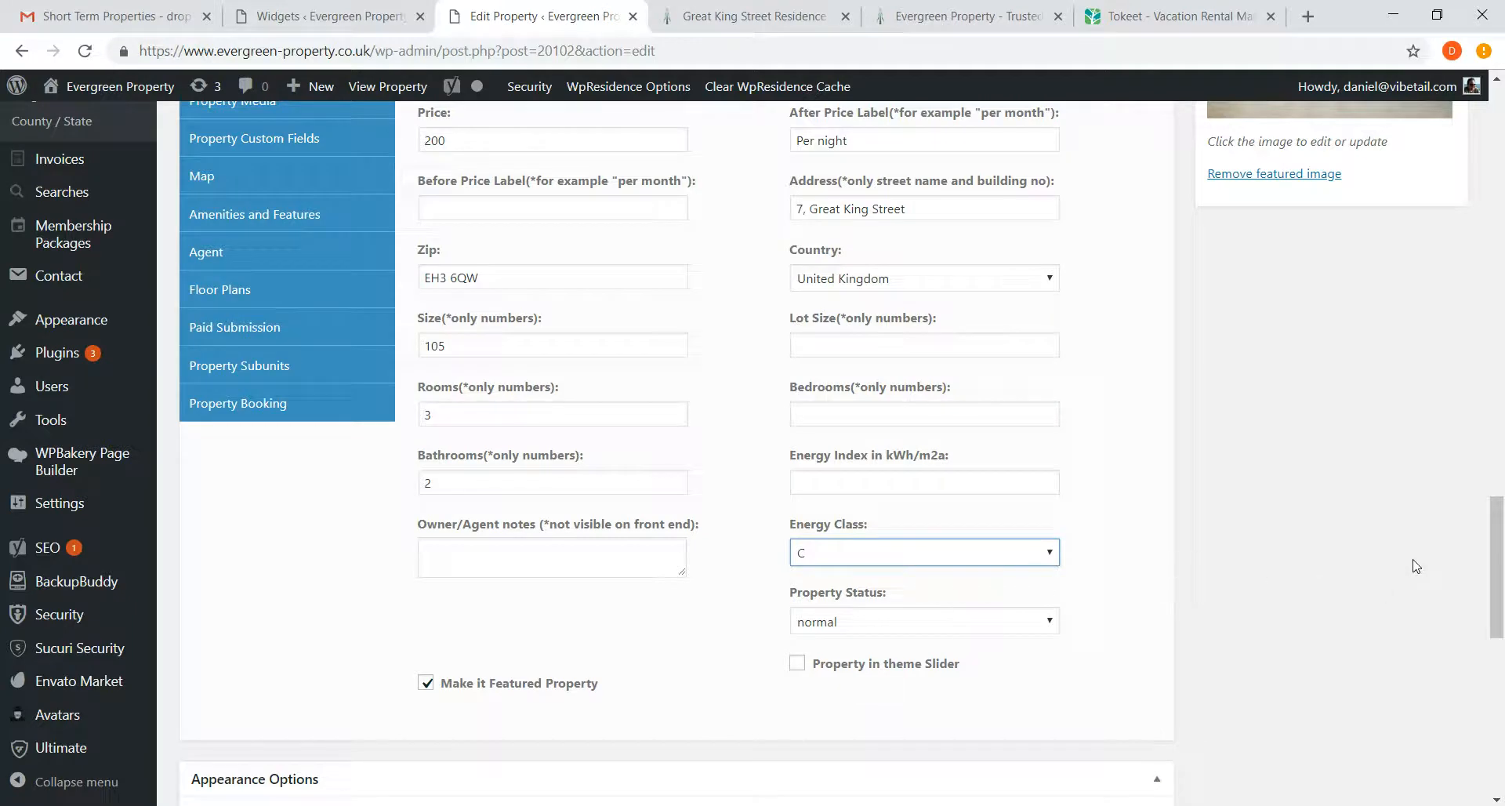
Return to the public property page and examine the booking form and the heading area with price and address
left_click(749, 16)
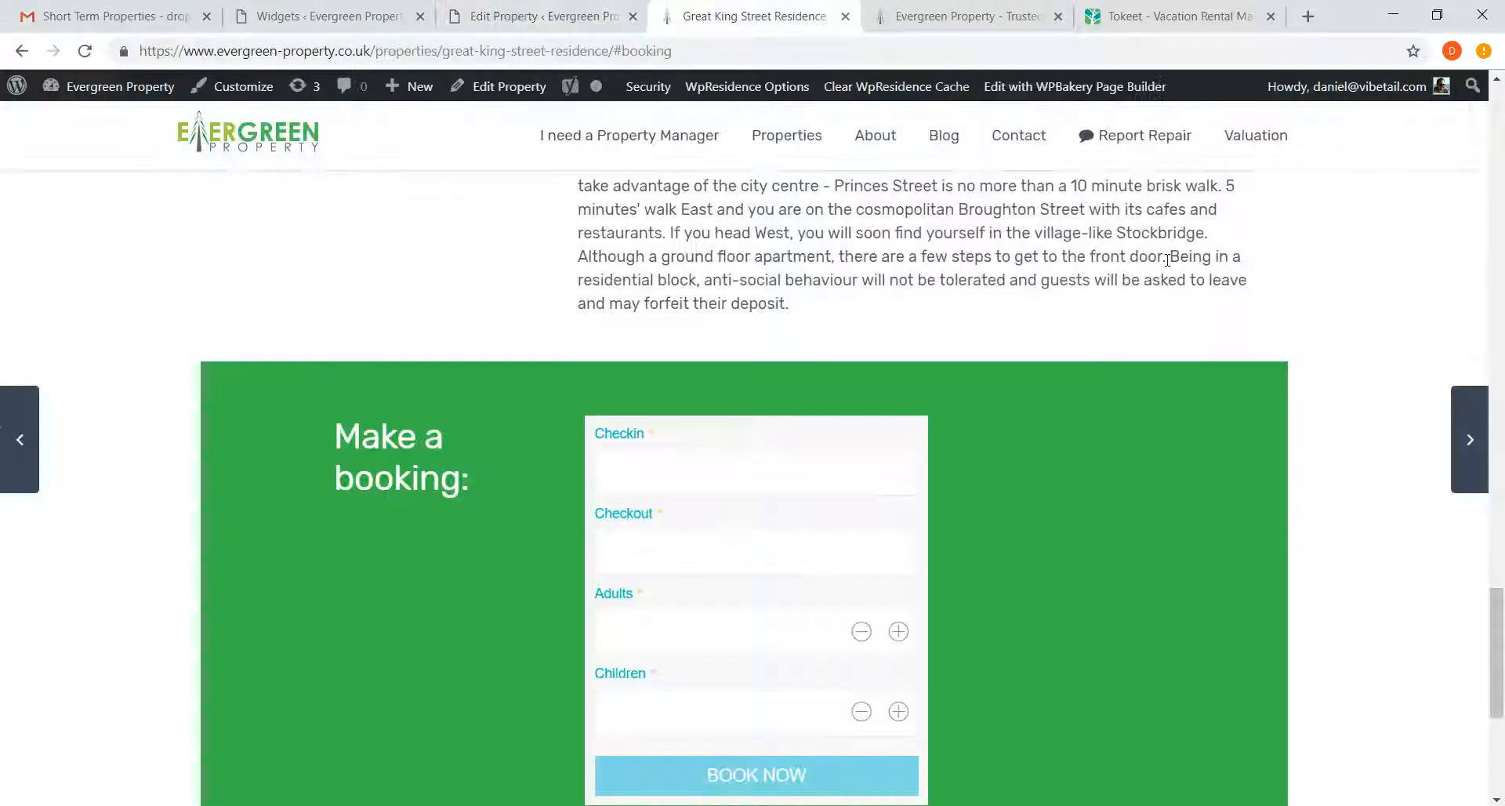
left_click_drag(1499, 595, 1502, 633)
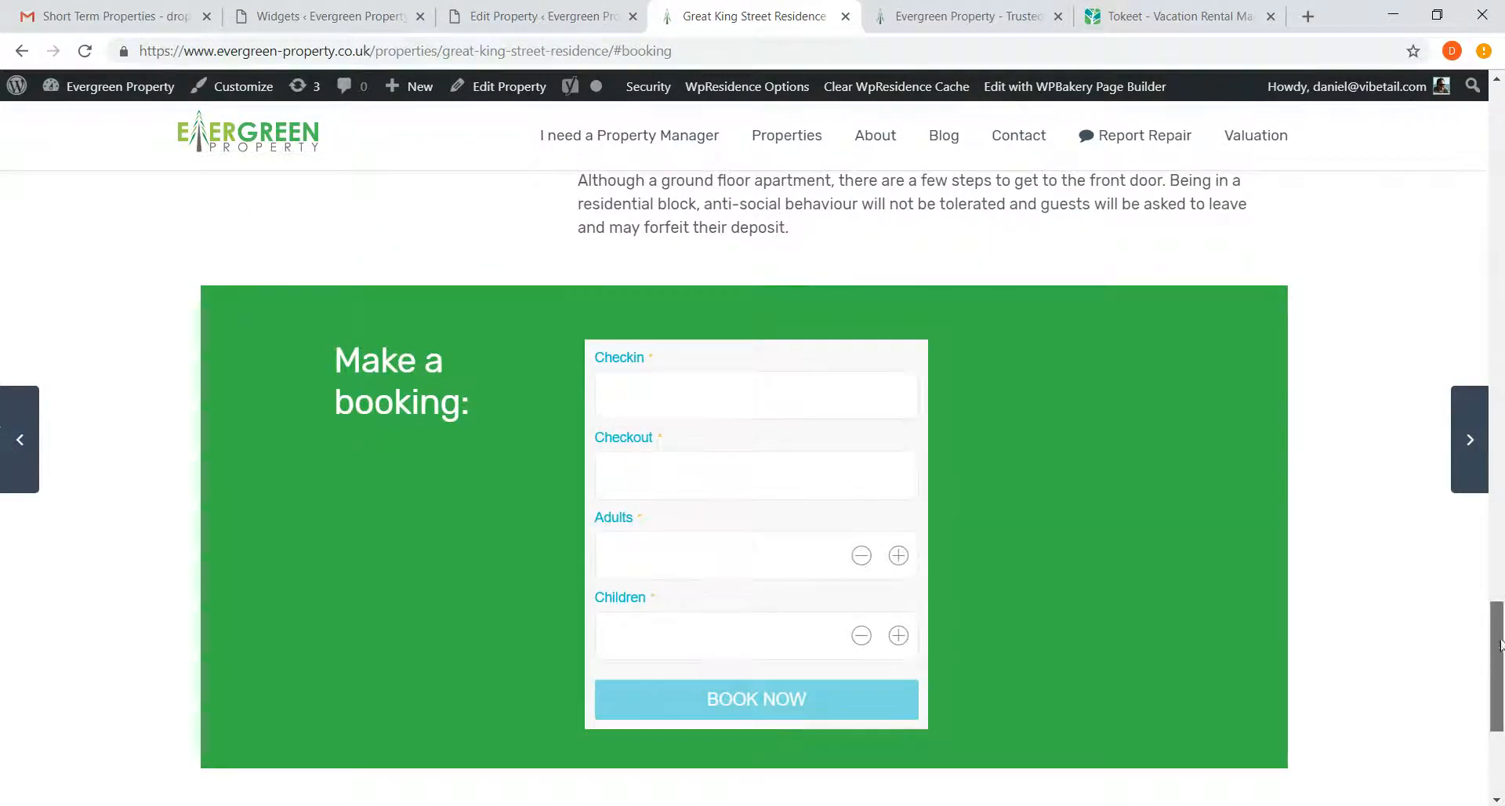
scroll(1430, 661, "down", 2)
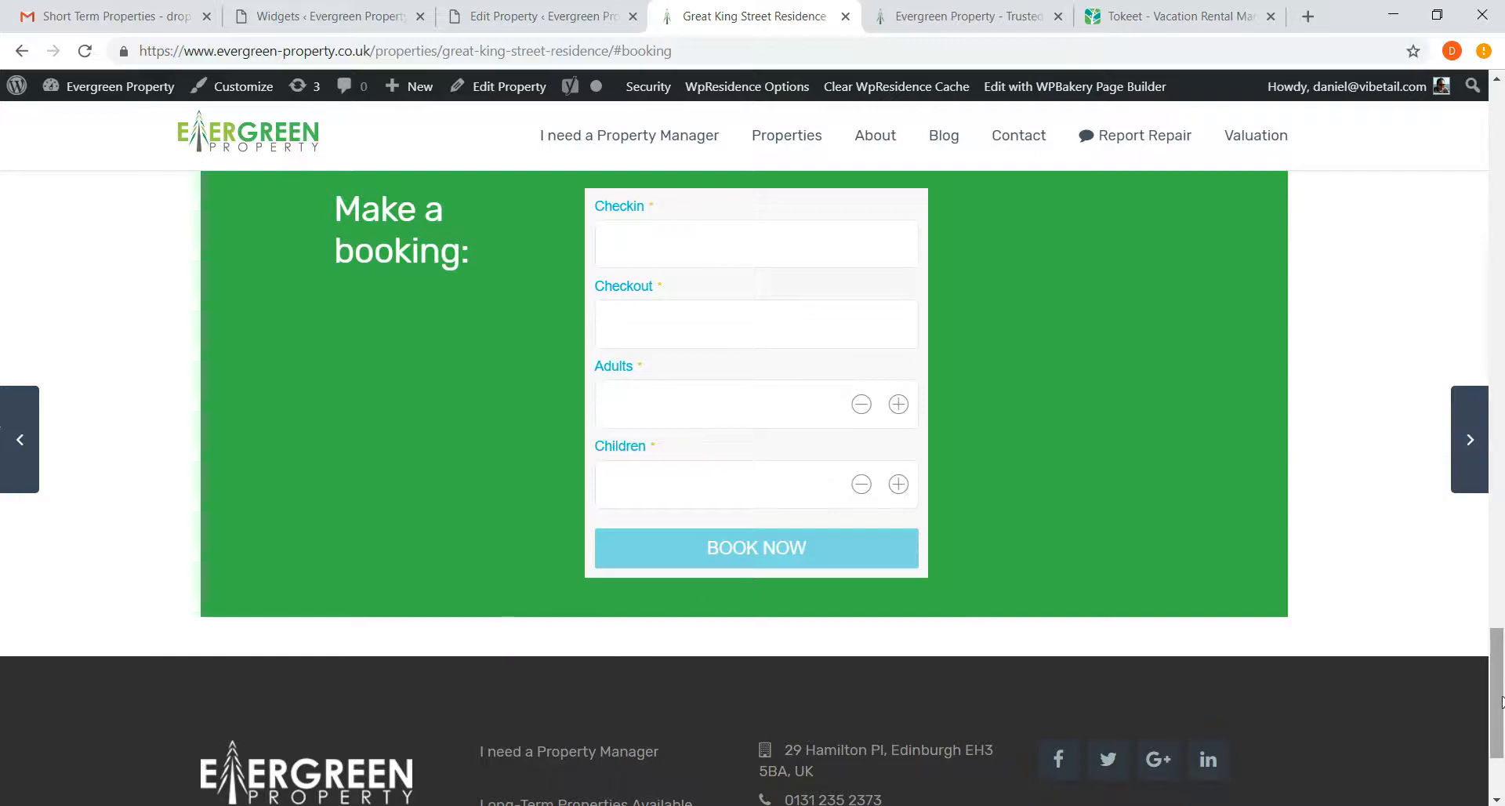
left_click_drag(1501, 700, 1500, 124)
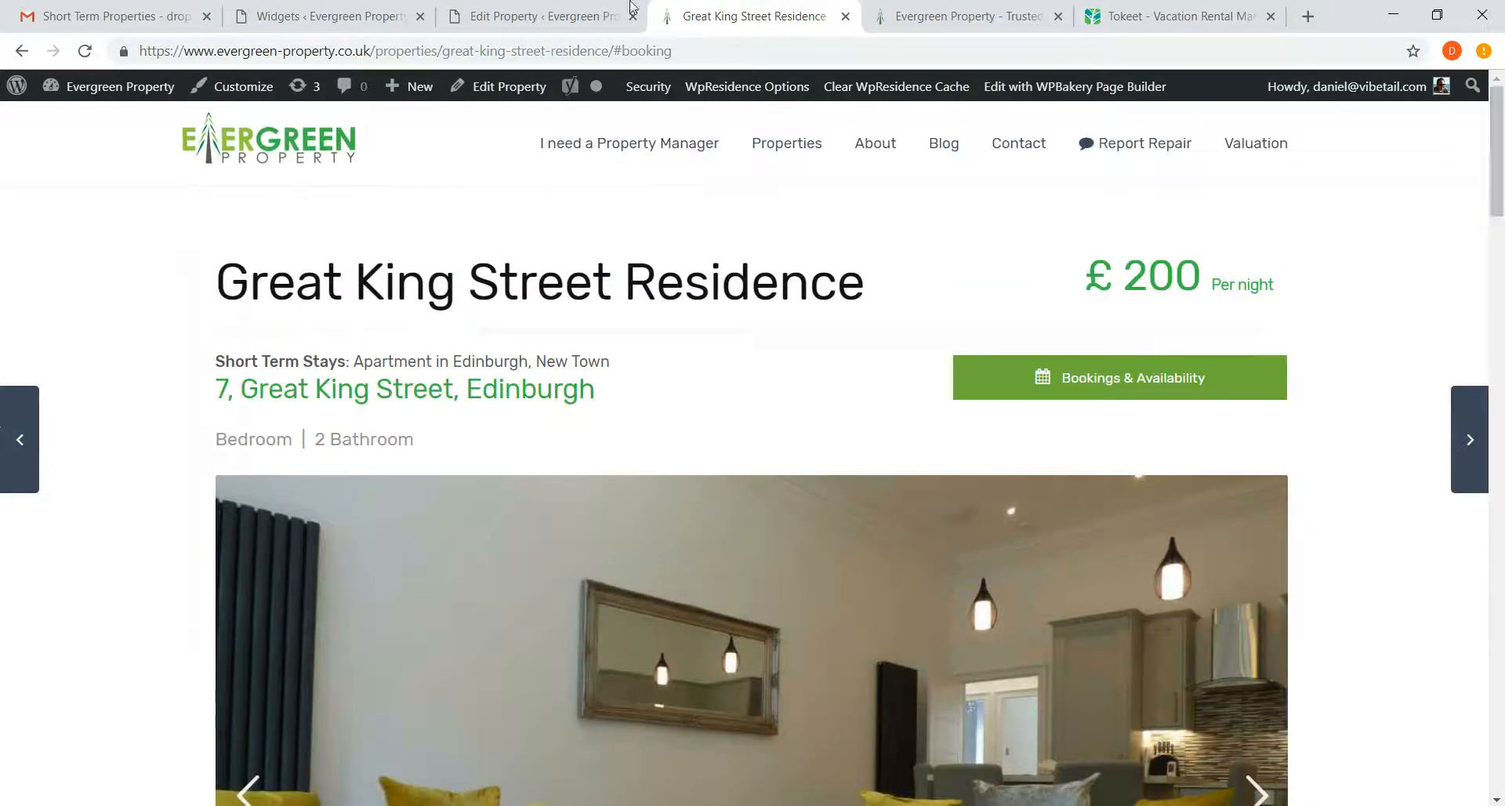
Open the Property Media section in the property editor and examine its photos, image upload and video source options
left_click(517, 14)
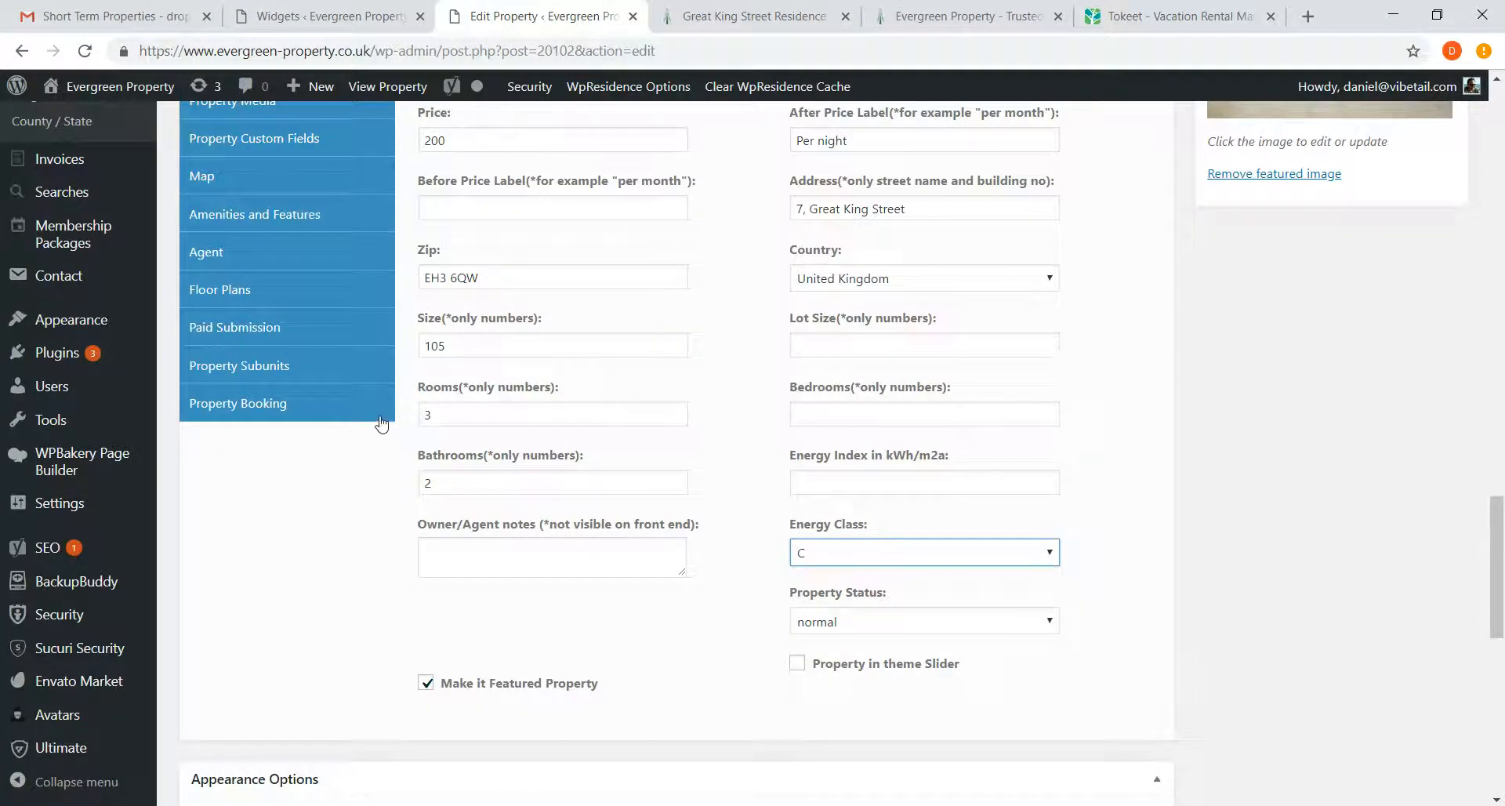
scroll(314, 392, "up", 2)
scroll(290, 330, "up", 2)
left_click(245, 304)
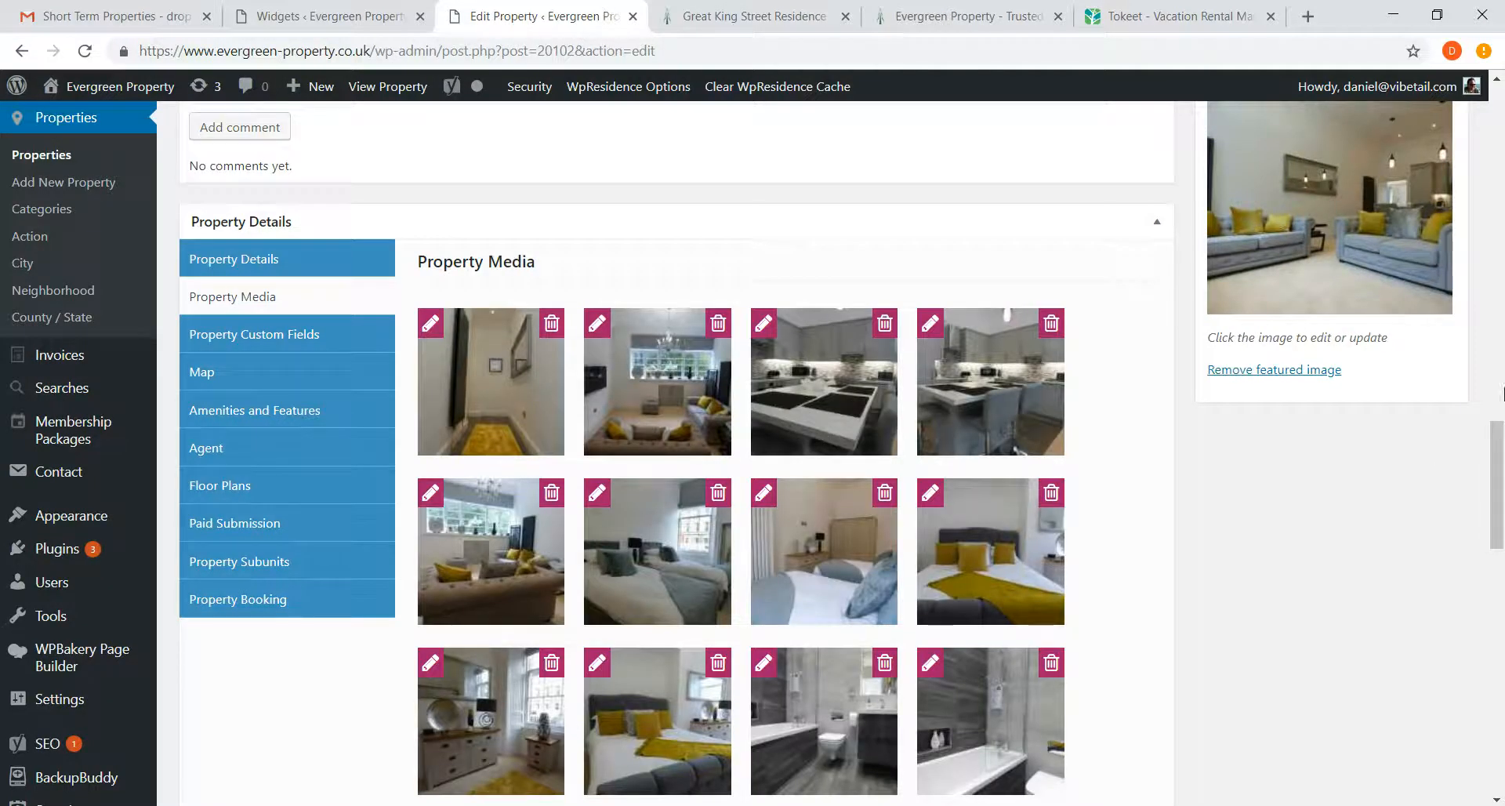
left_click_drag(1502, 468, 1502, 586)
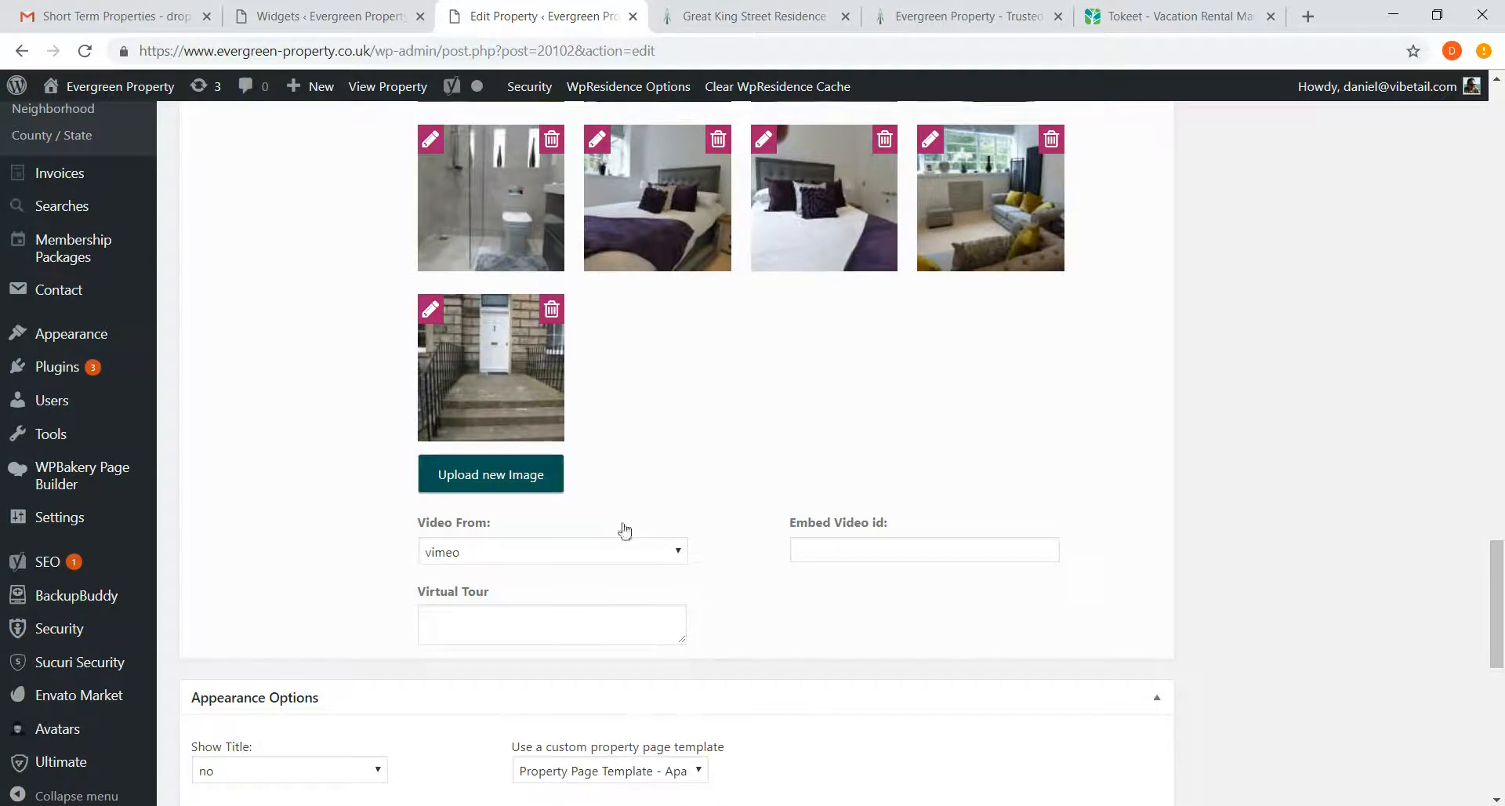
left_click(616, 553)
left_click(617, 556)
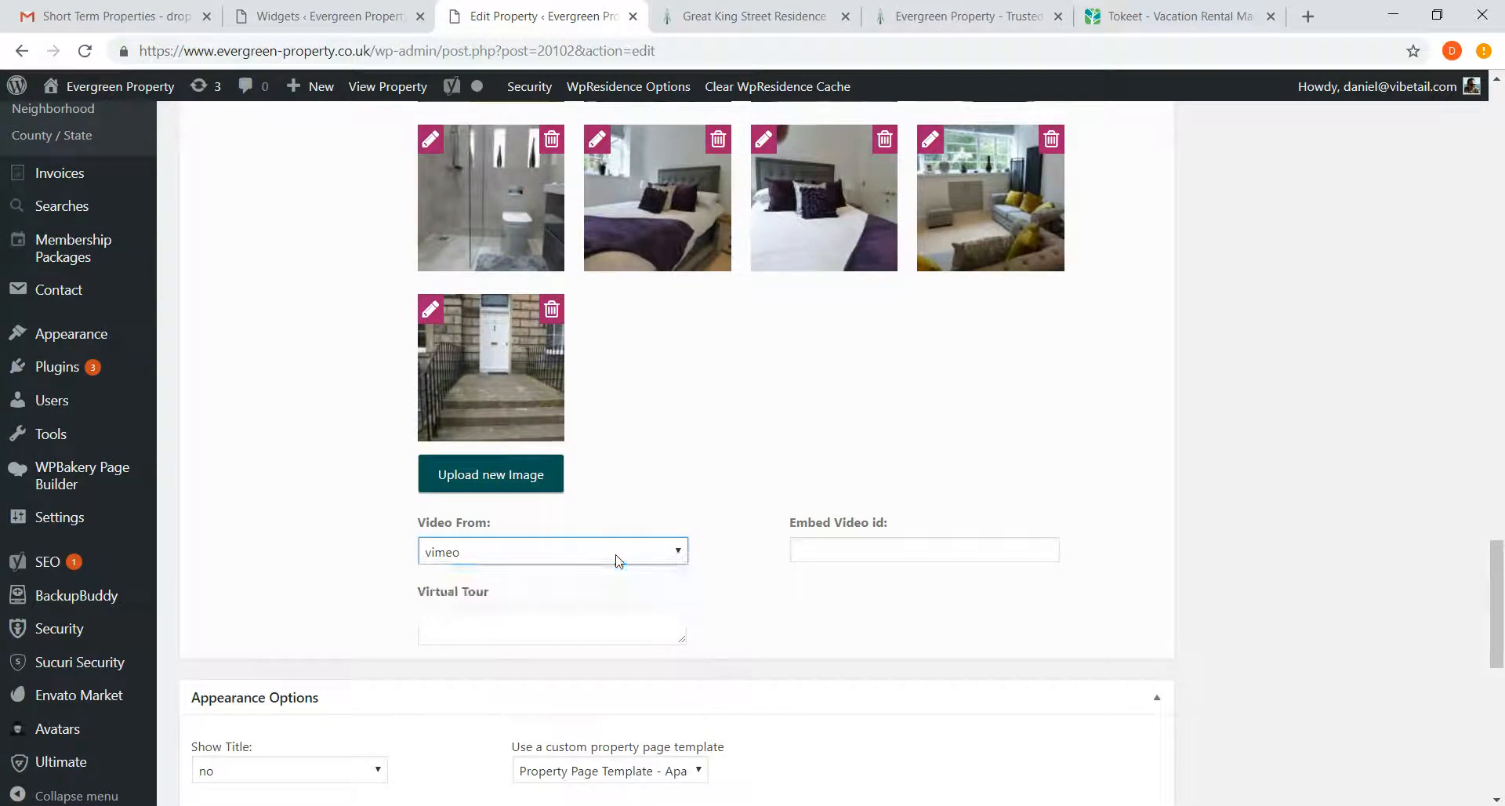
Move the living room photo with the window ahead of the hallway photo to make it first in Property Media
left_click_drag(1496, 596, 1496, 475)
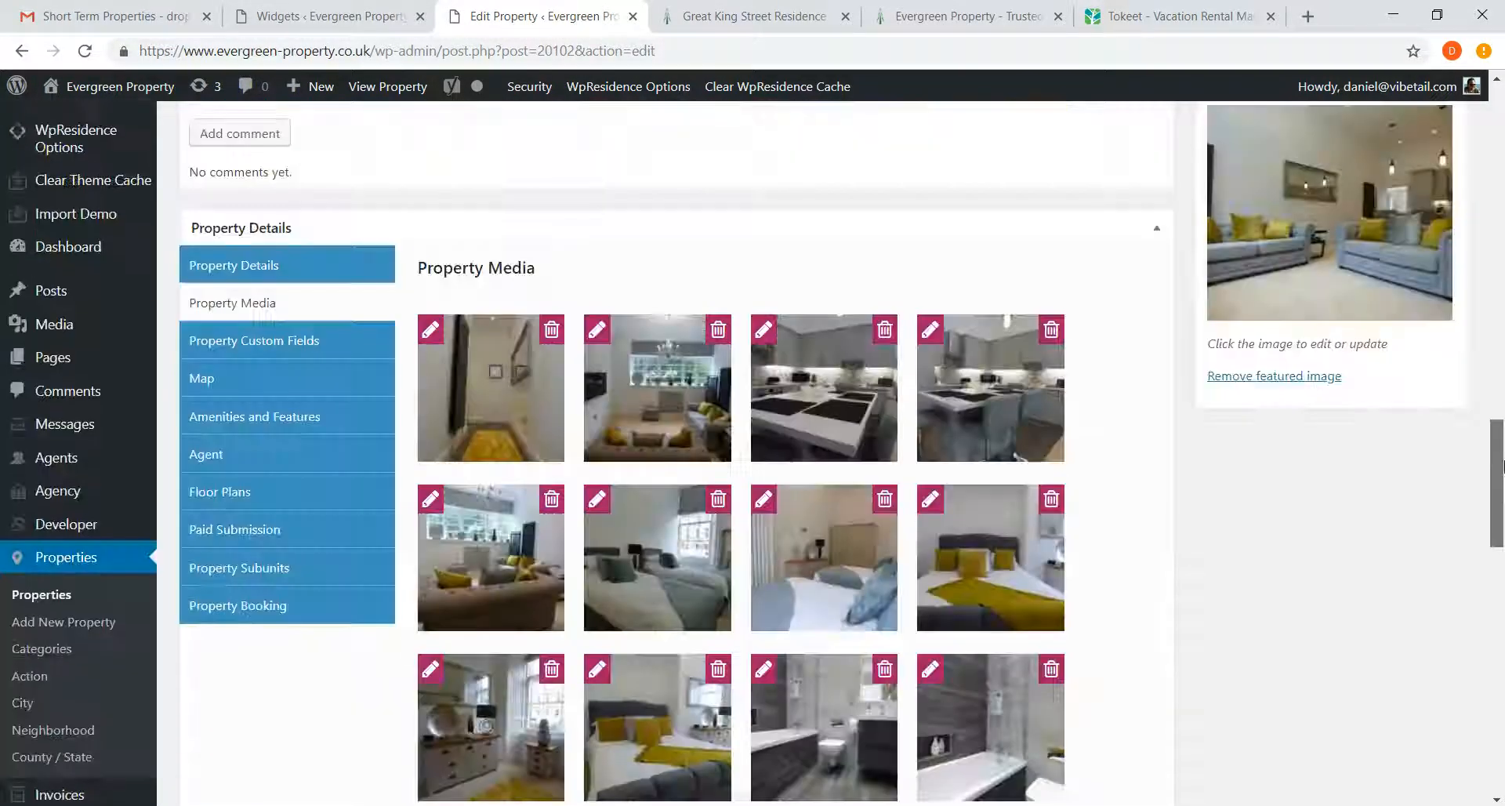
left_click_drag(672, 386, 493, 383)
scroll(727, 530, "down", 4)
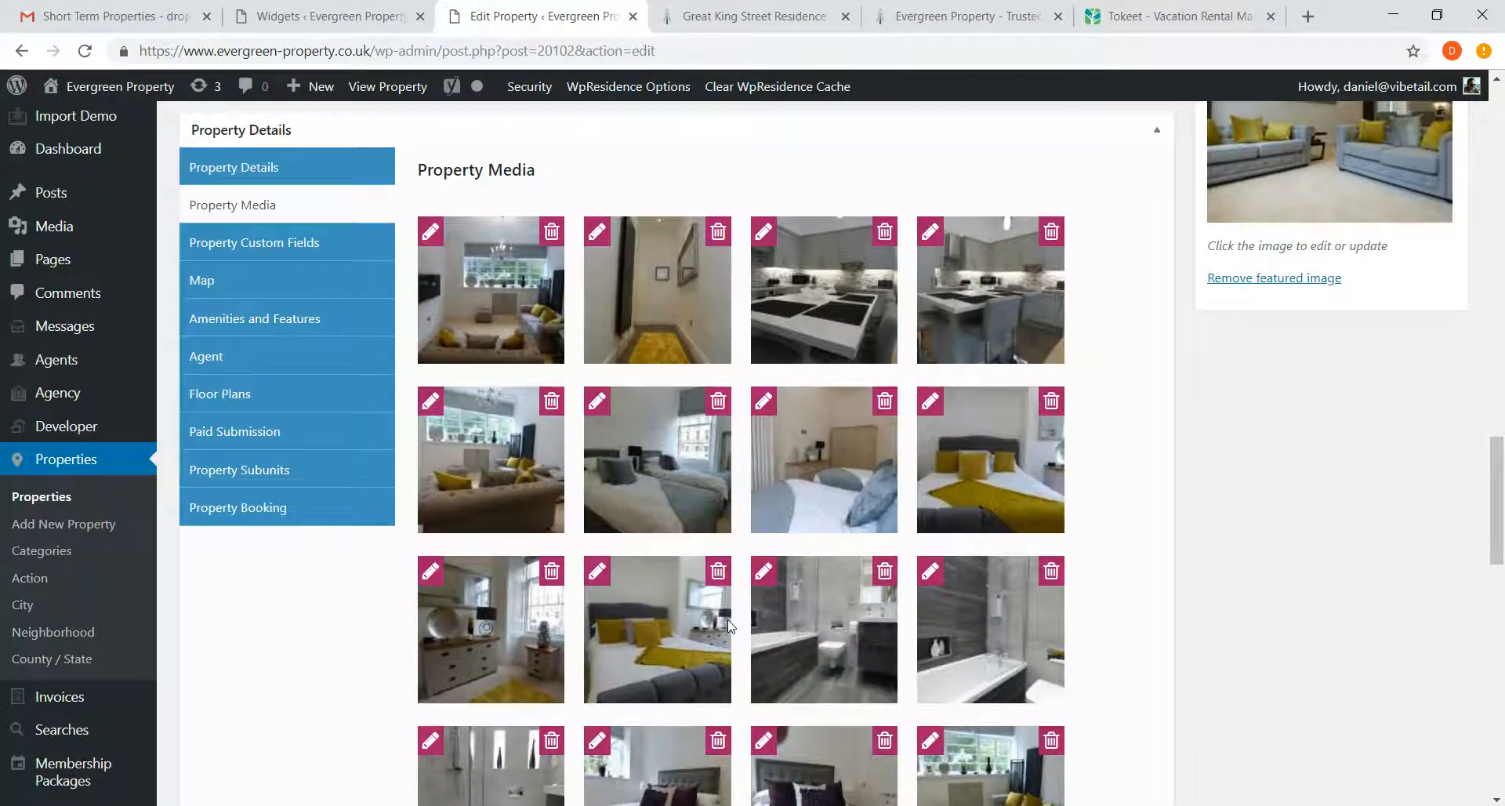
Move the hallway photo to the fourth row, directly after the two bedroom photos with purple bedding, and review the photo order
scroll(678, 469, "up", 3)
left_click_drag(655, 313, 828, 751)
scroll(840, 665, "down", 3)
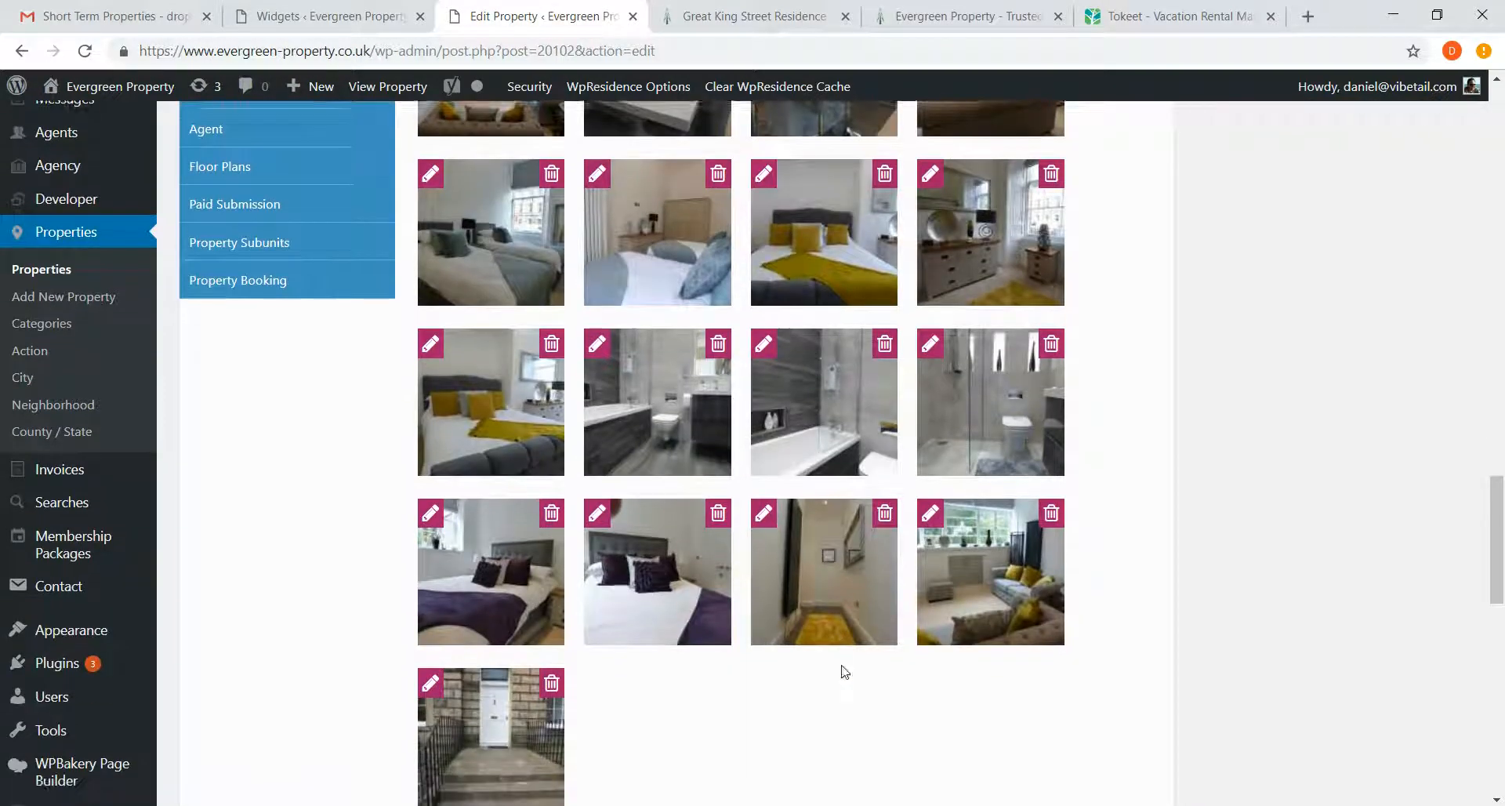
scroll(844, 672, "down", 1)
scroll(831, 510, "up", 3)
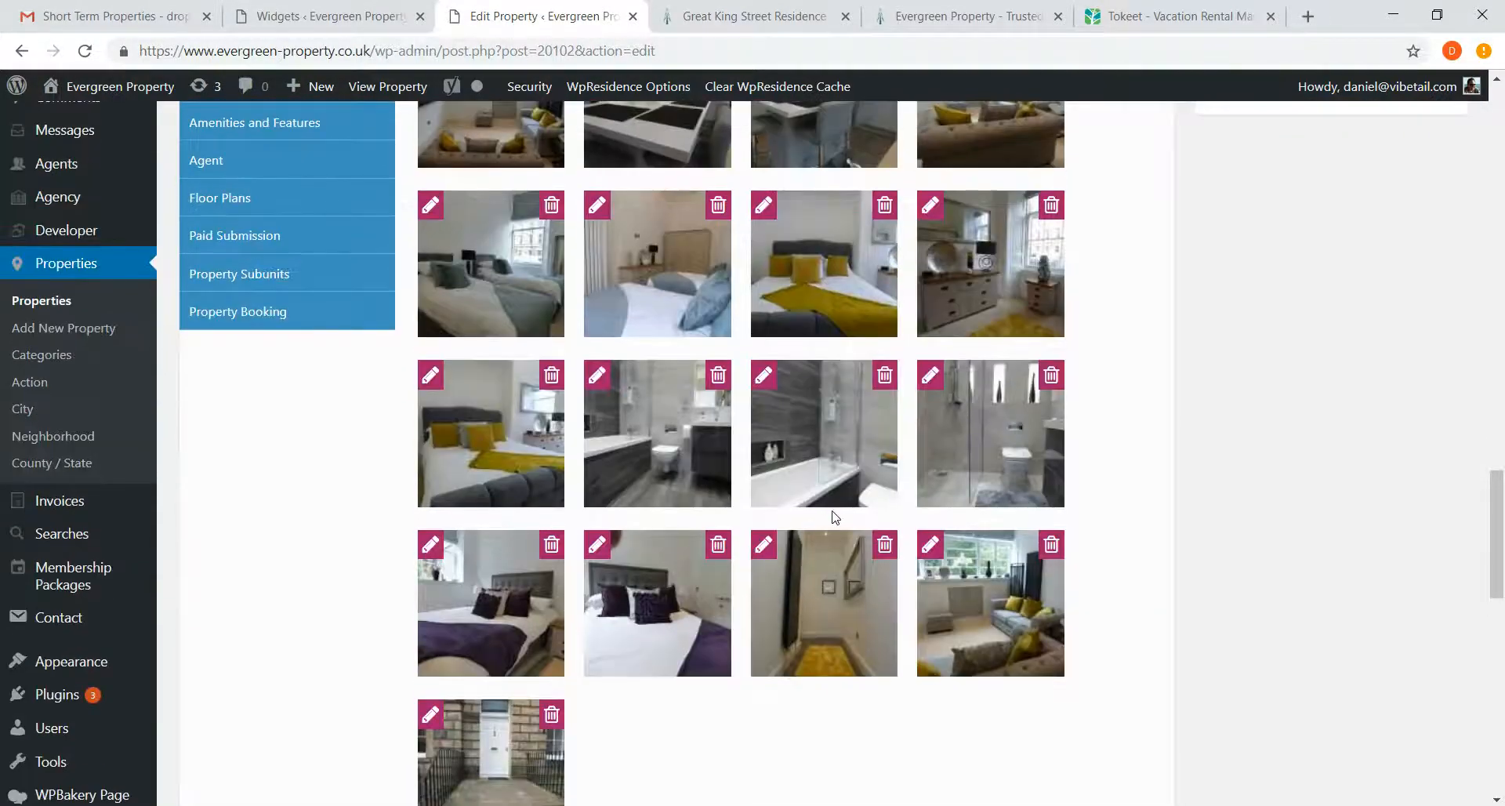
scroll(921, 571, "up", 3)
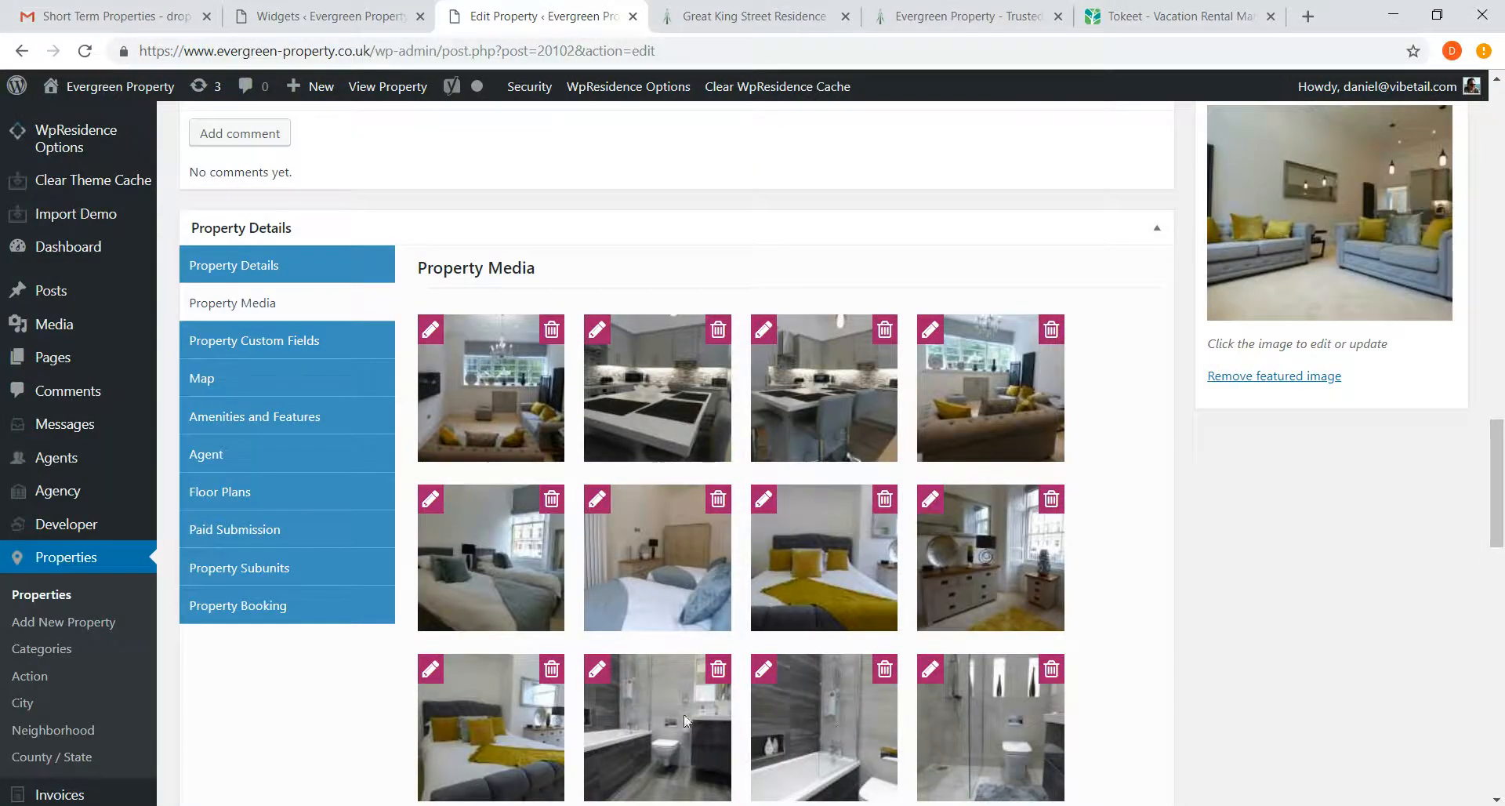
Move the bathroom photo with bathtub and toilet to second place and the kitchen island photo to seventh place in Property Media
left_click_drag(684, 717, 785, 369)
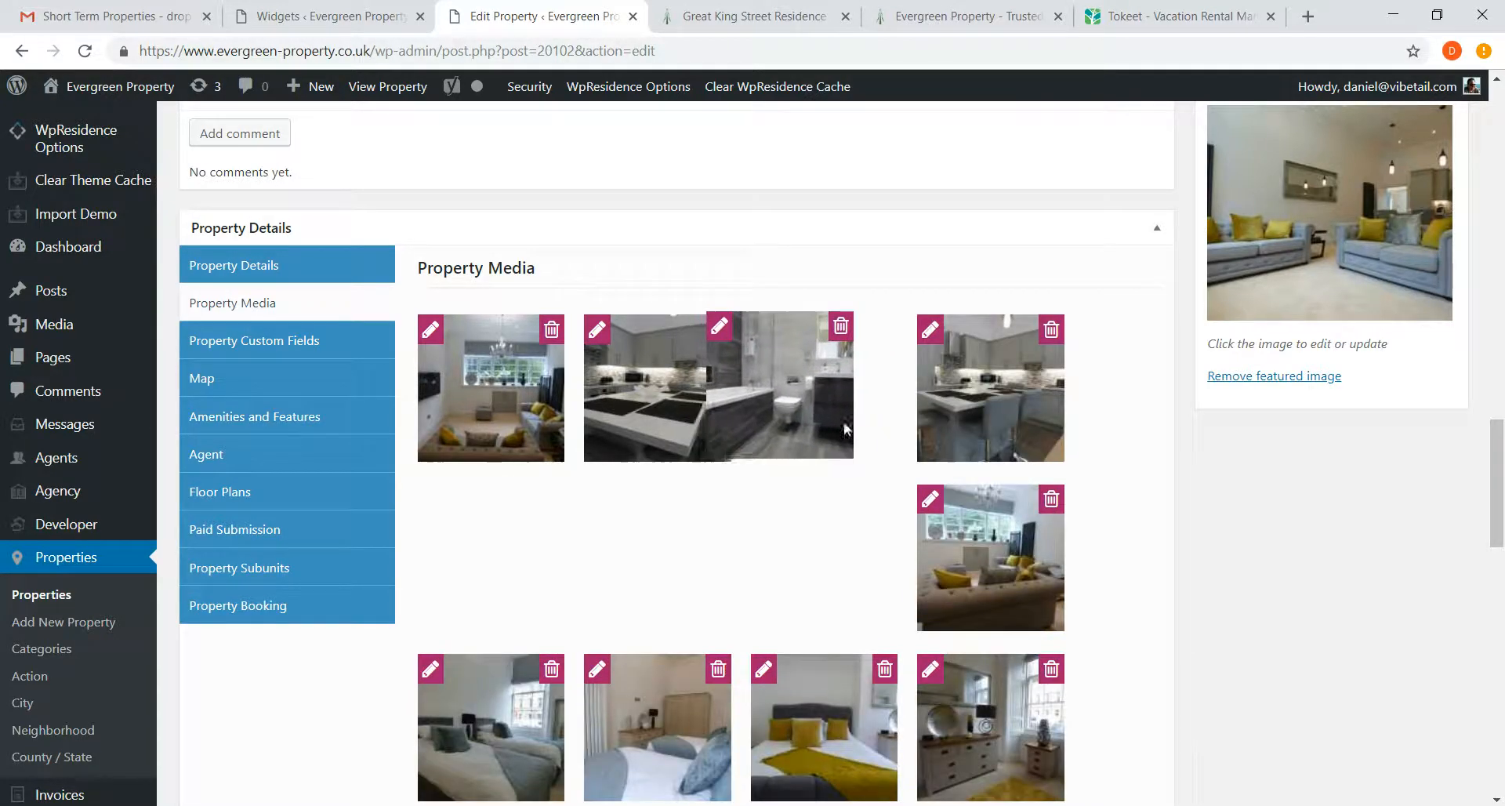
left_click_drag(674, 386, 846, 729)
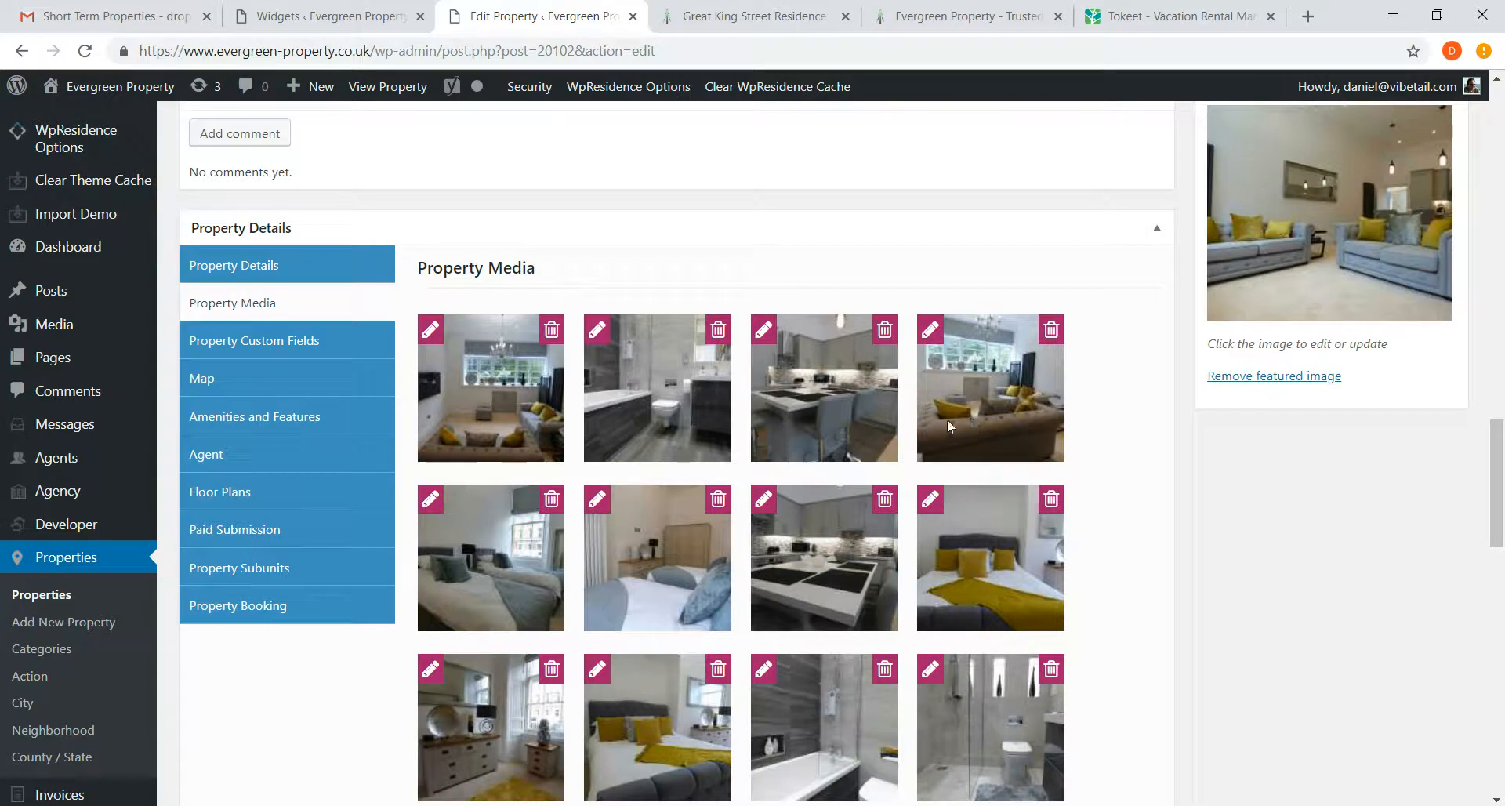
Open the property's custom fields and its Map section, and examine the pin location, coordinates, zoom level and Street View options
left_click(269, 343)
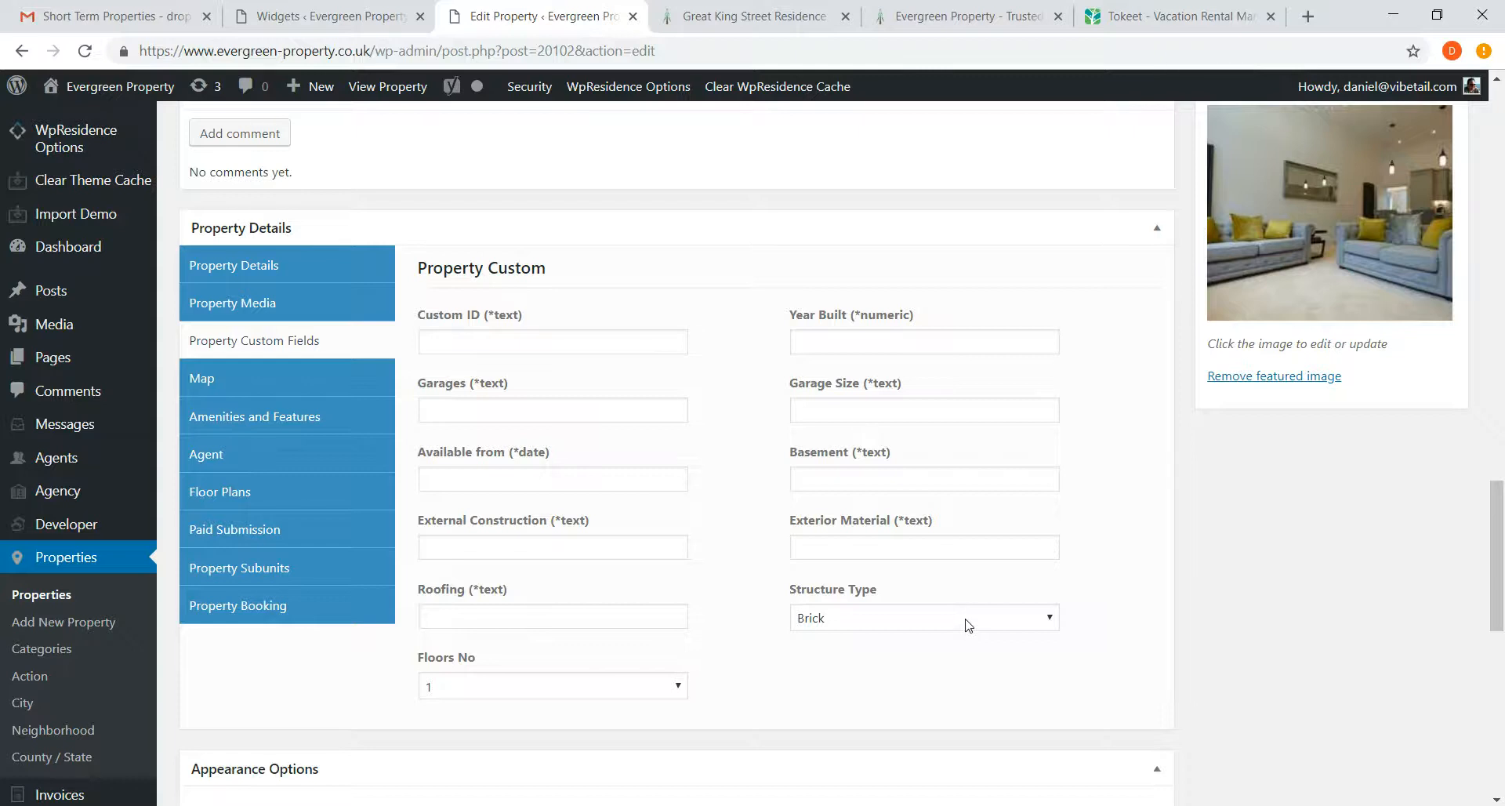
left_click(237, 384)
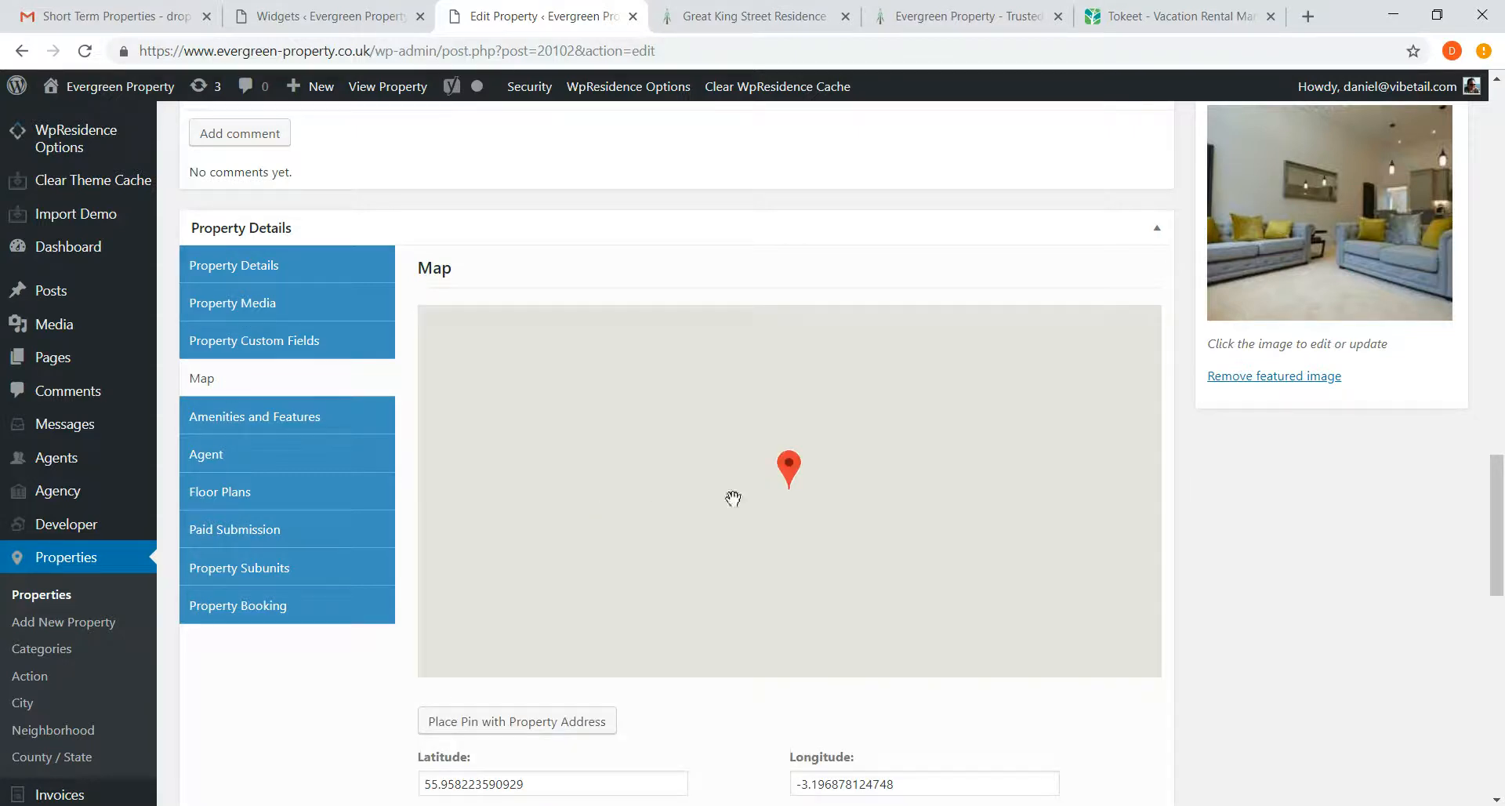
scroll(1365, 524, "down", 1)
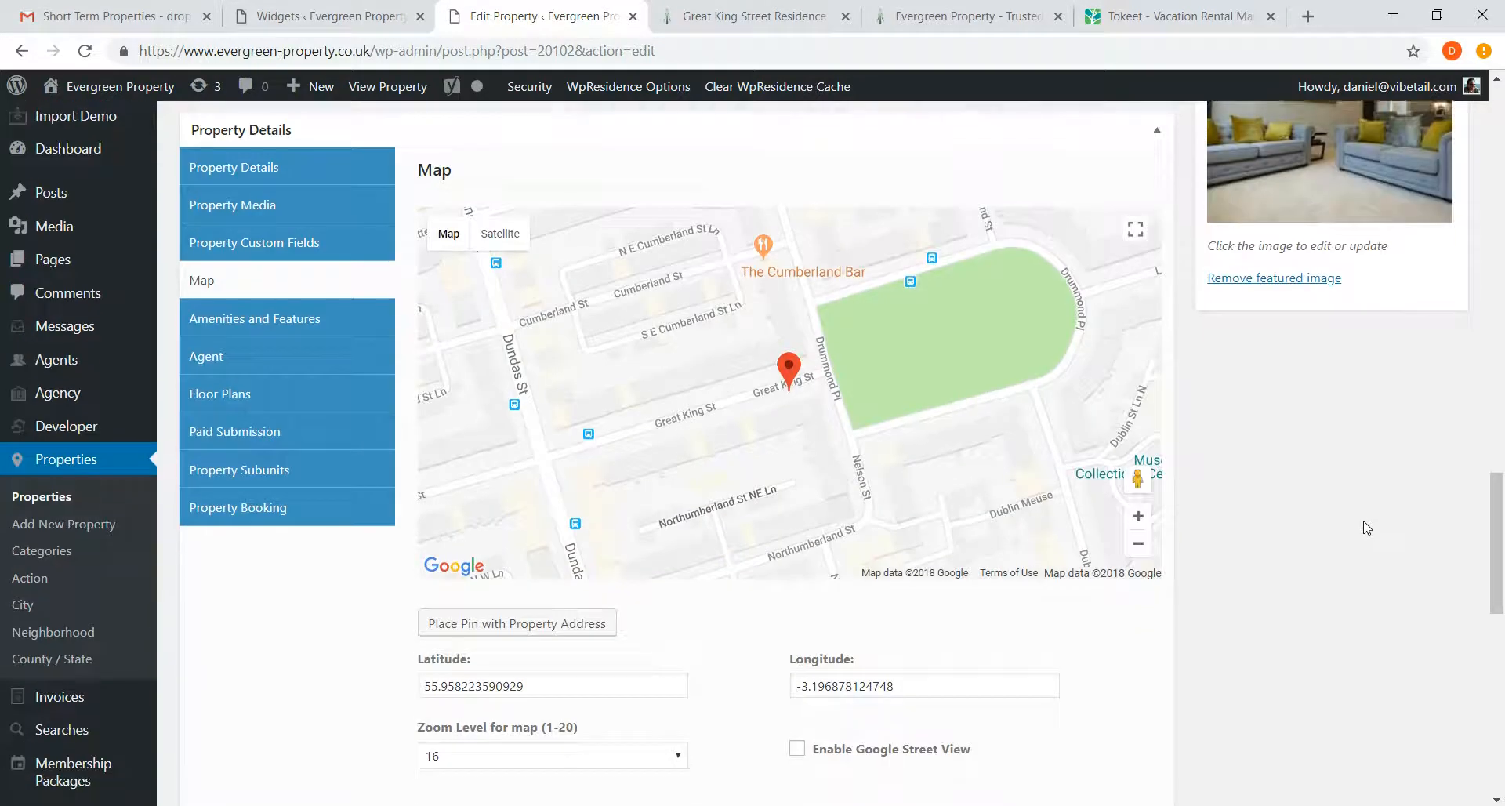
scroll(1367, 527, "down", 1)
scroll(844, 509, "down", 1)
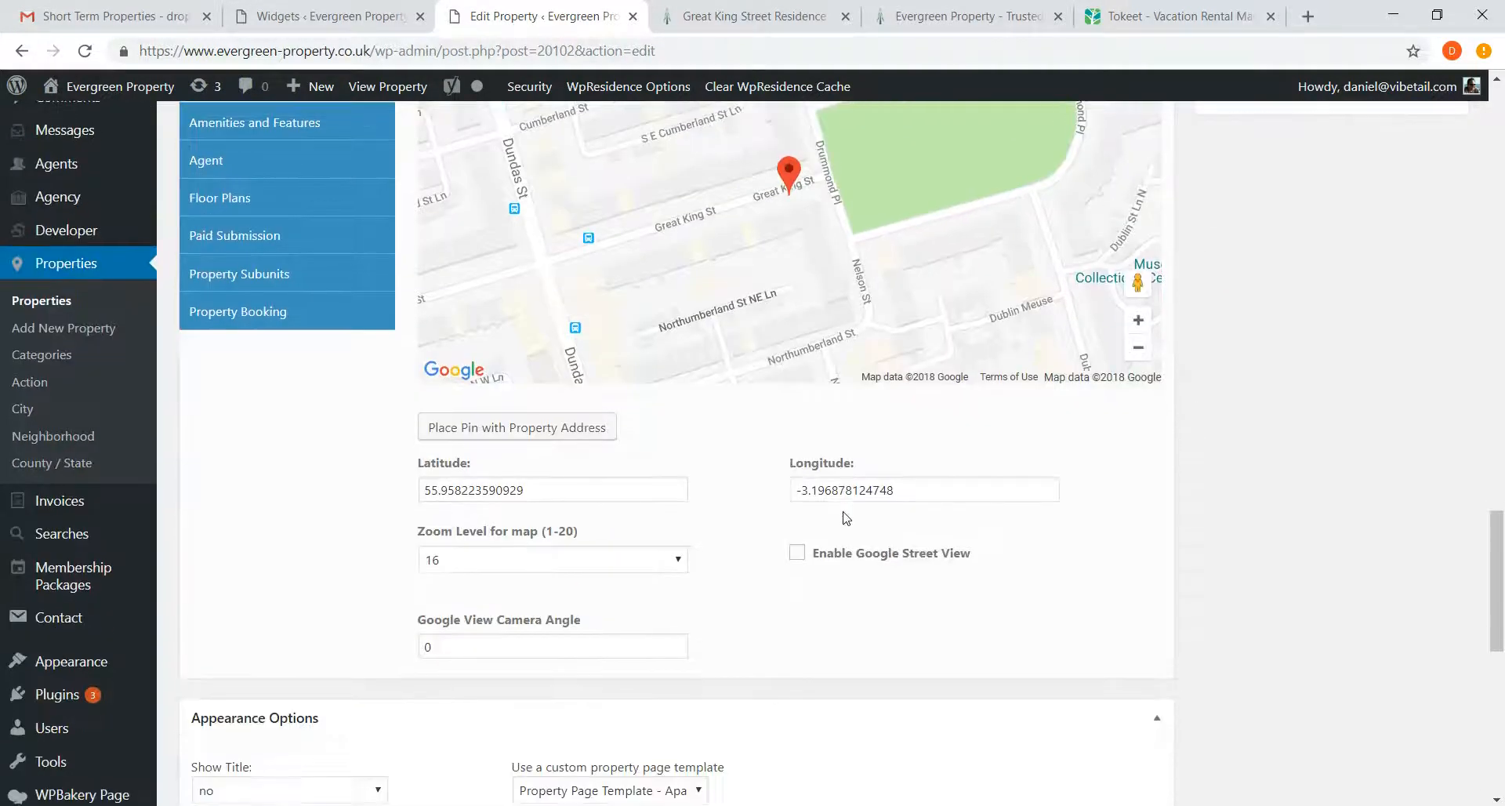
scroll(784, 548, "up", 1)
Check the map's zoom level setting against the Location map on the public page, and zoom out the editor's map preview
left_click(574, 665)
left_click(575, 665)
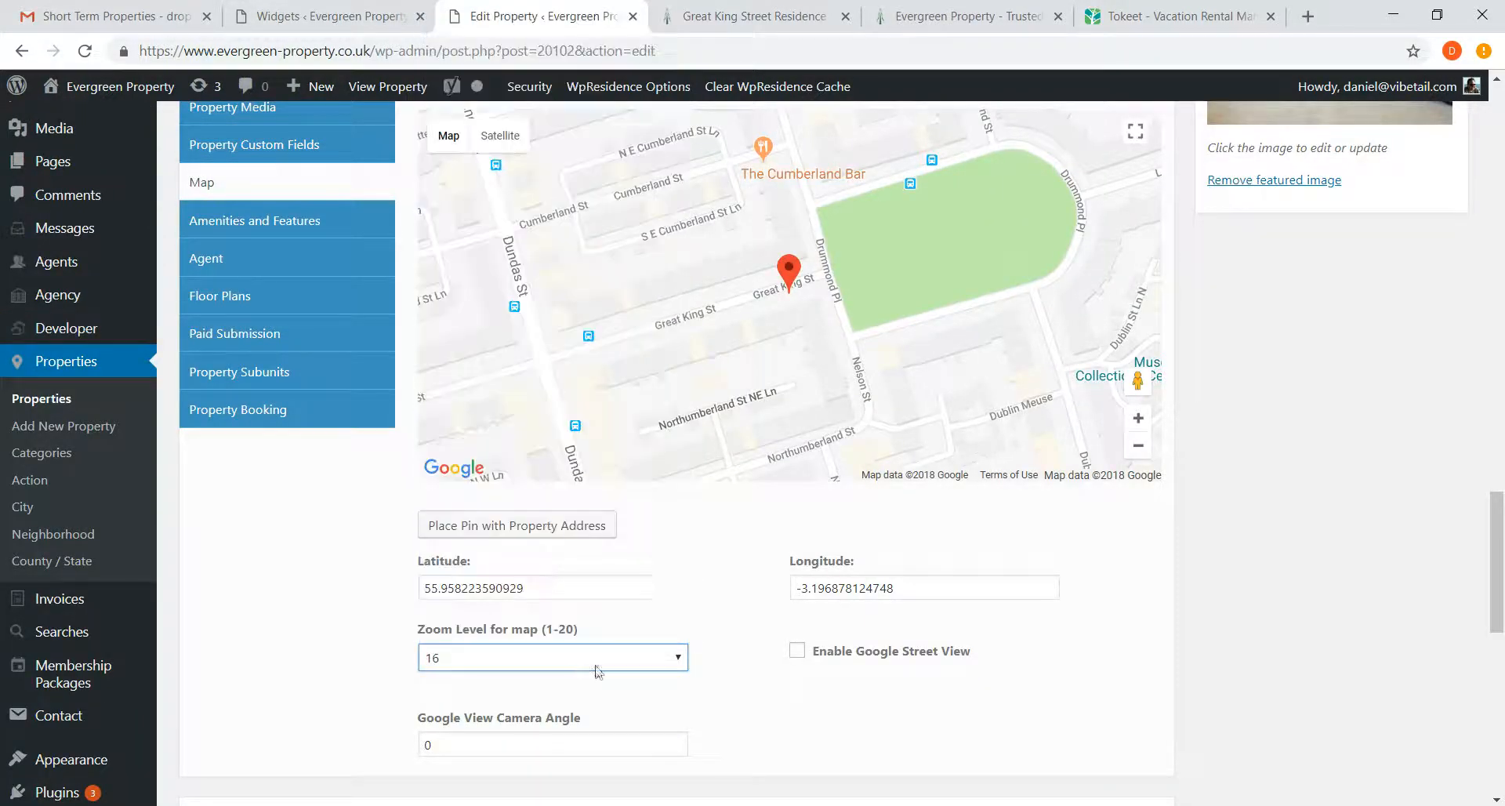
left_click(733, 16)
left_click_drag(1501, 151, 1499, 492)
left_click(506, 17)
left_click(1137, 453)
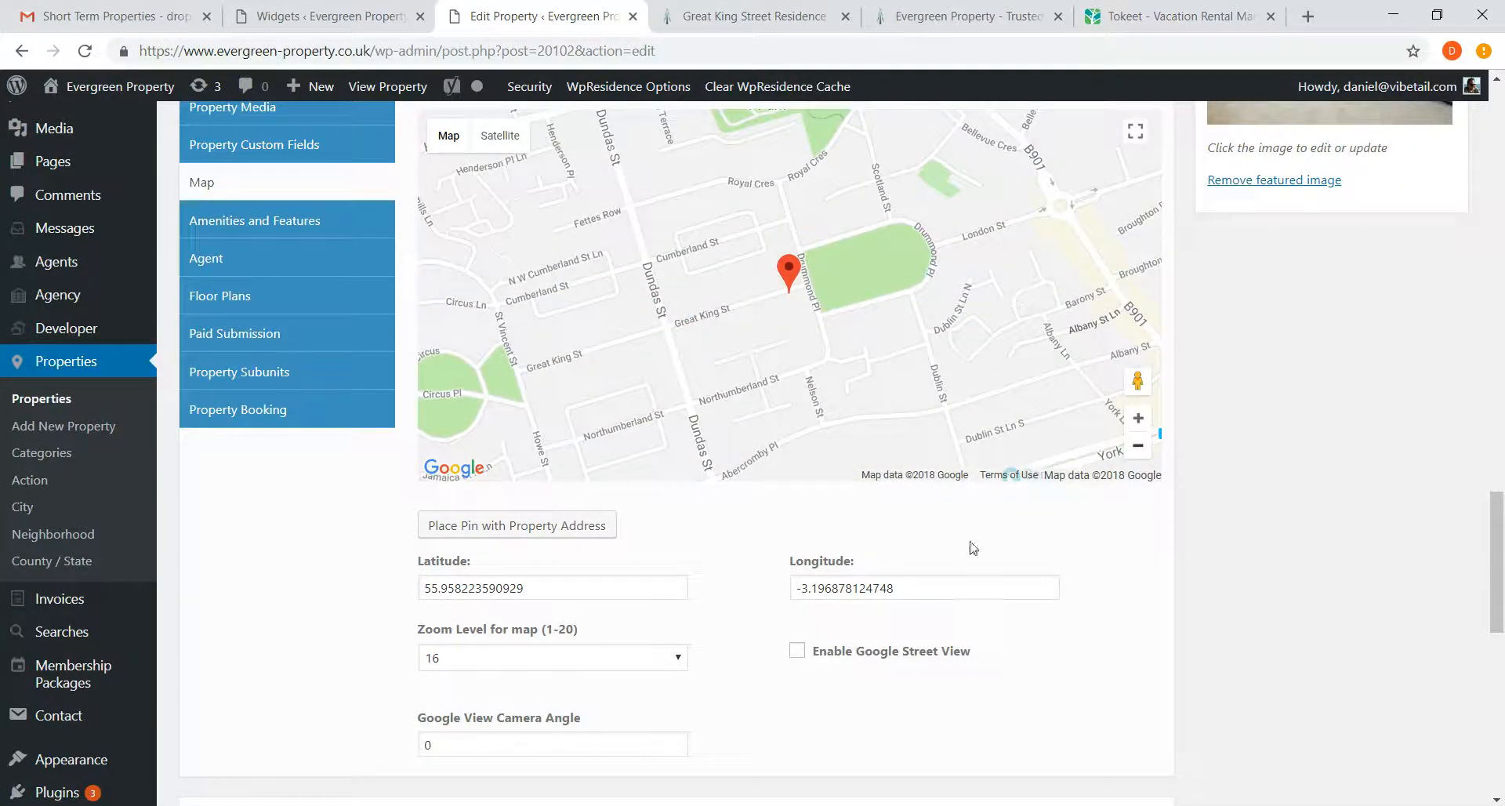
Set the property map's zoom level to 10 and update the property
left_click(641, 665)
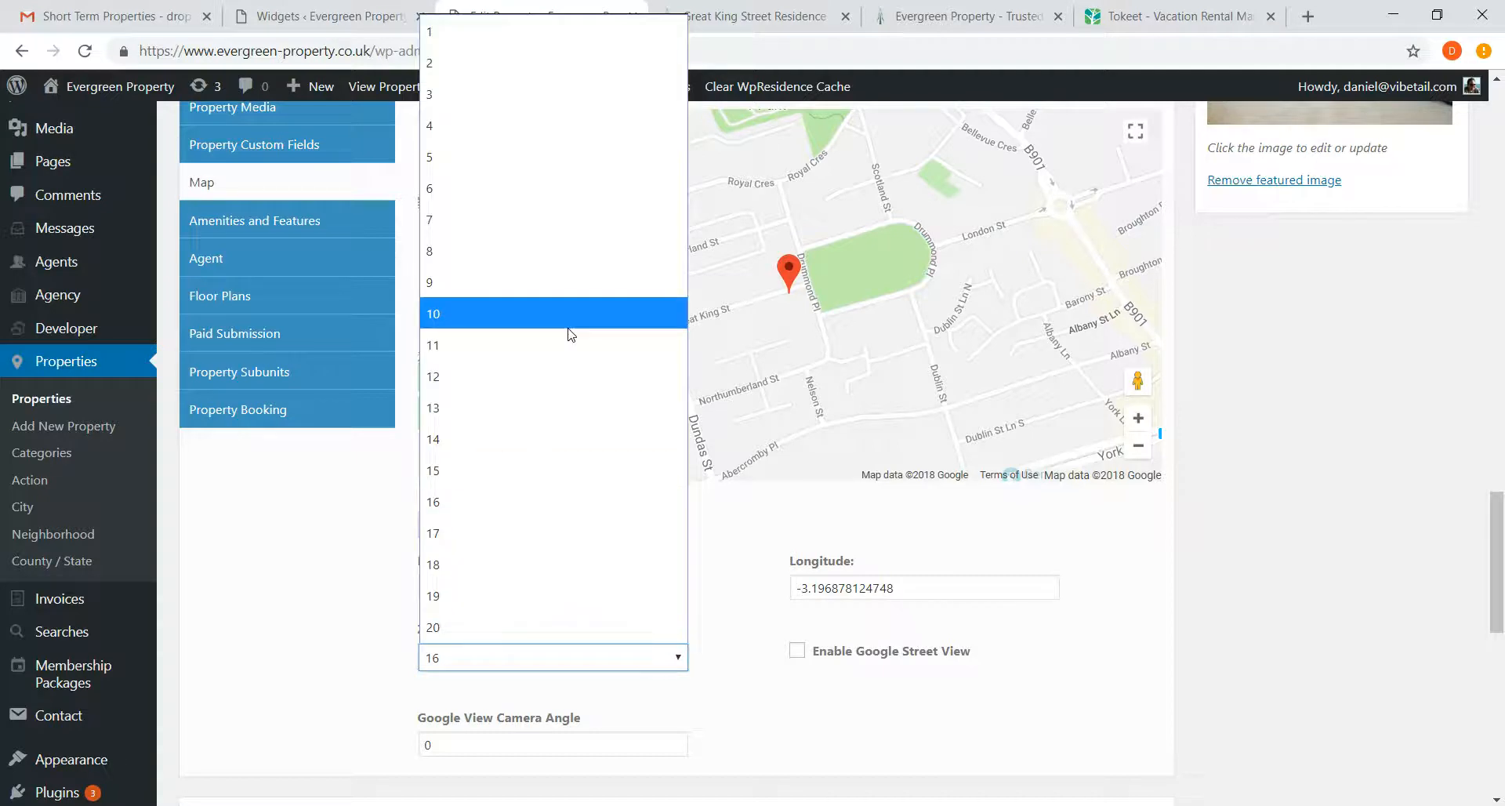
left_click(528, 324)
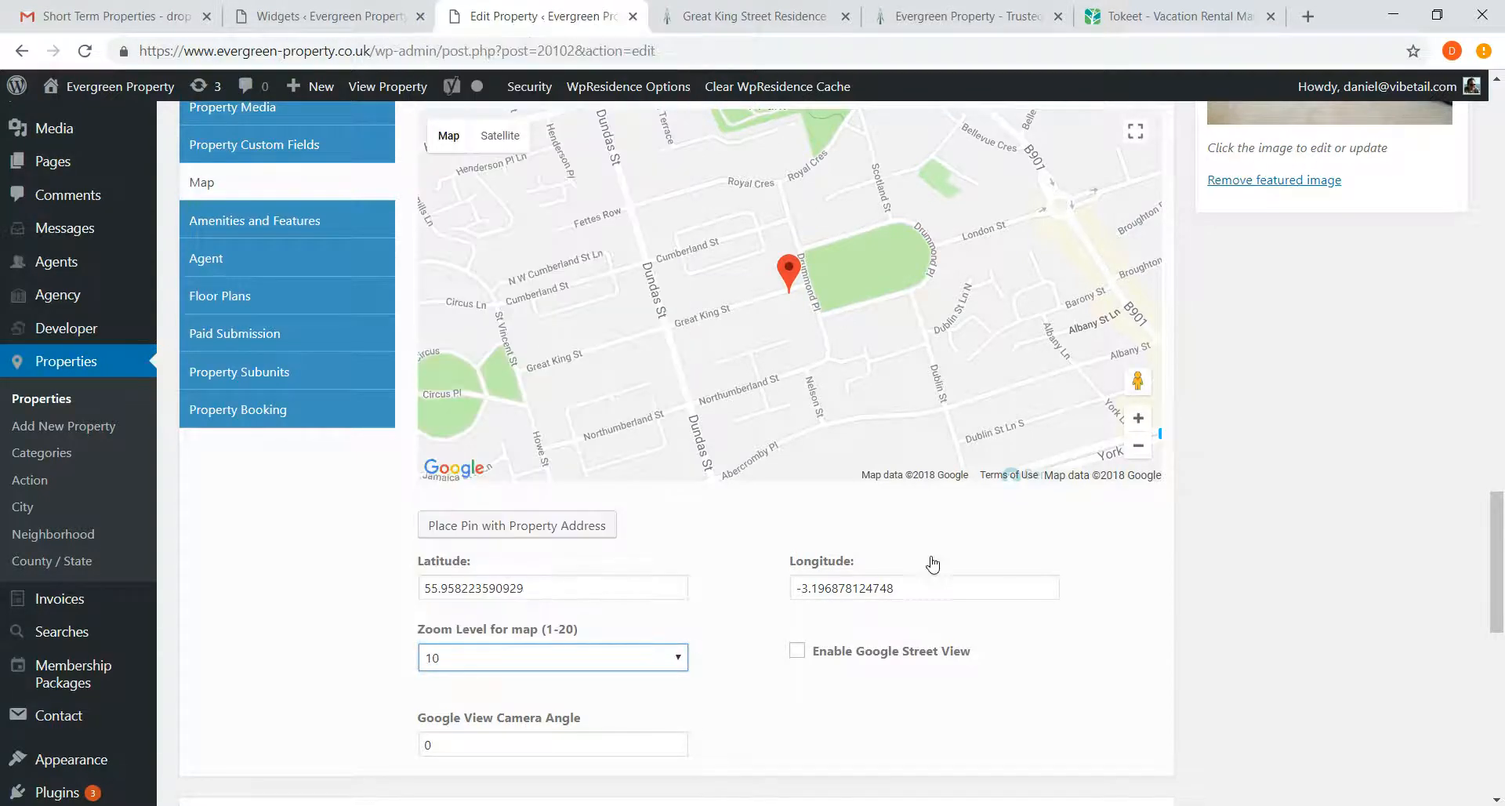
left_click(1387, 512)
left_click_drag(1497, 520, 1494, 126)
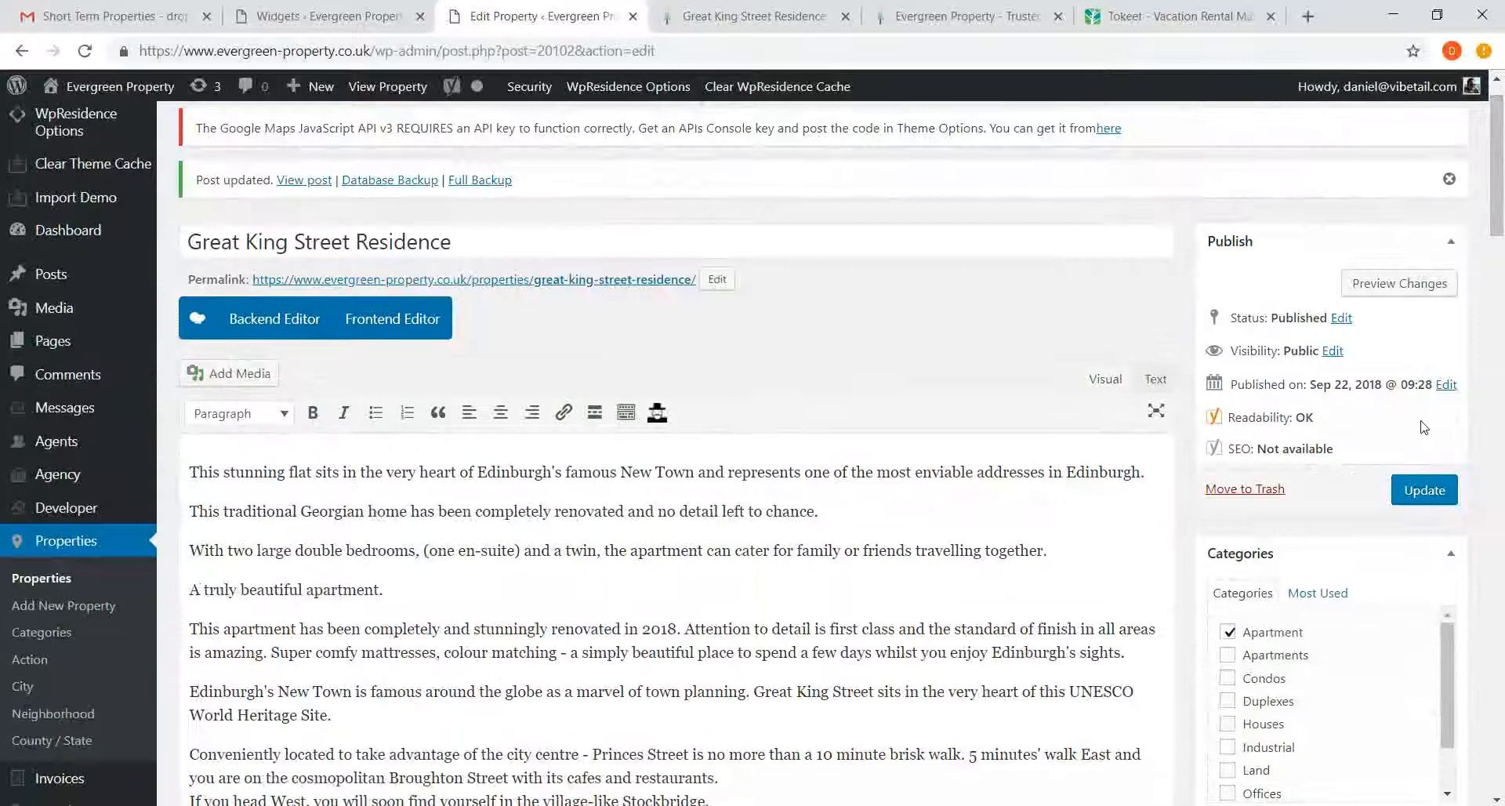
left_click(1419, 487)
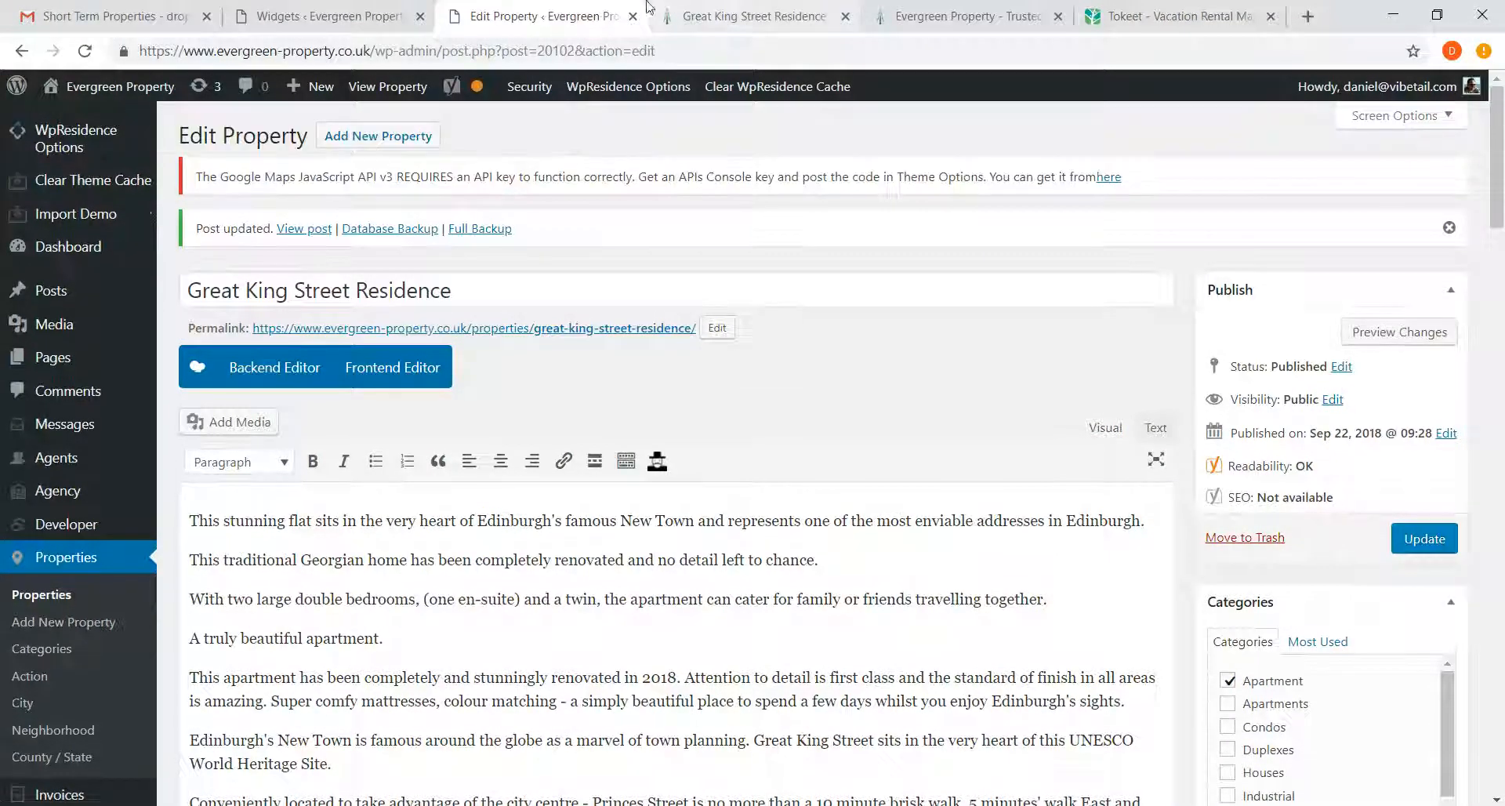
Reload the public property page, close the info card on the Location map, and examine the map around Edinburgh at closer zoom
left_click(758, 28)
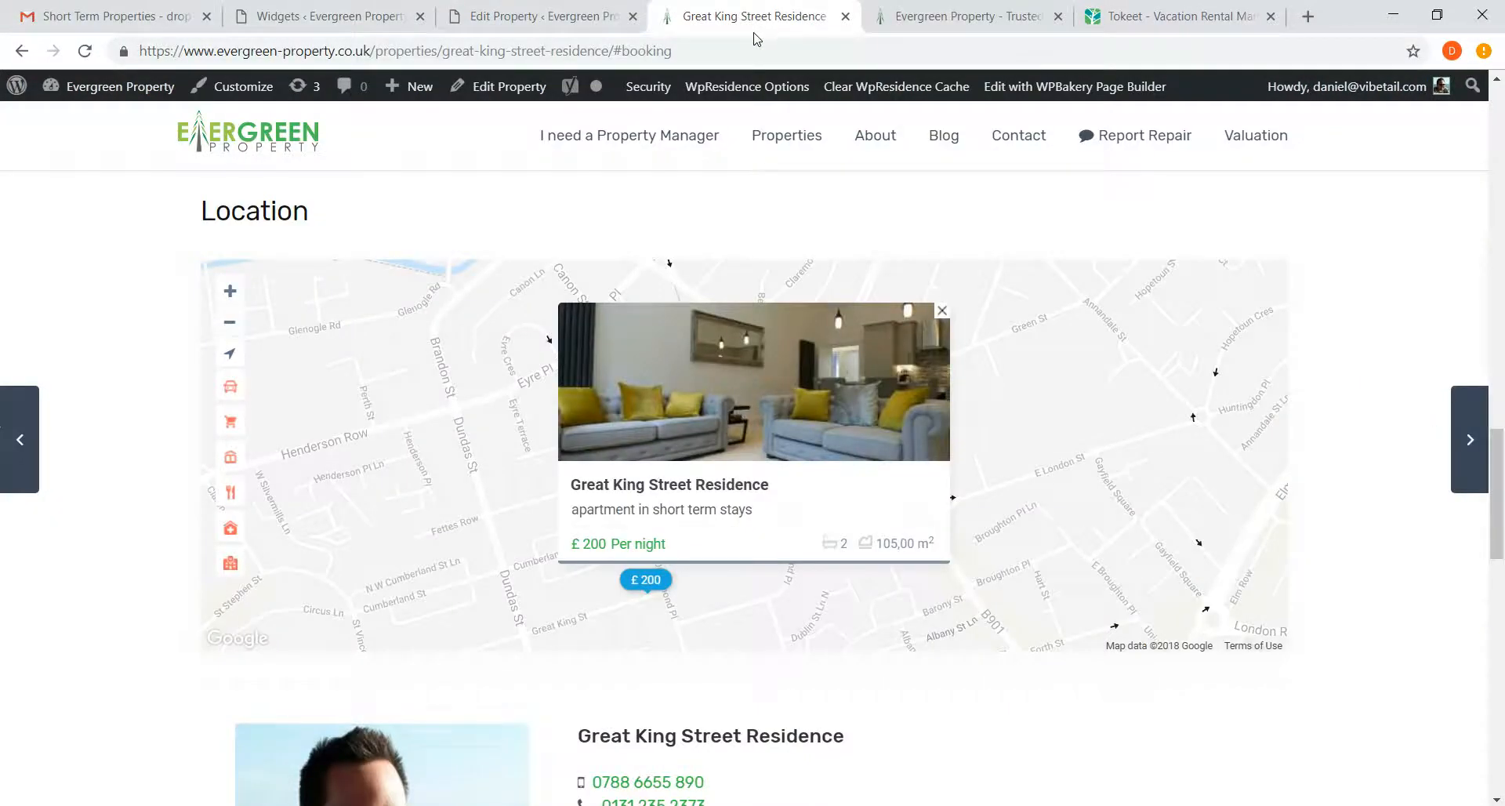
key("F5")
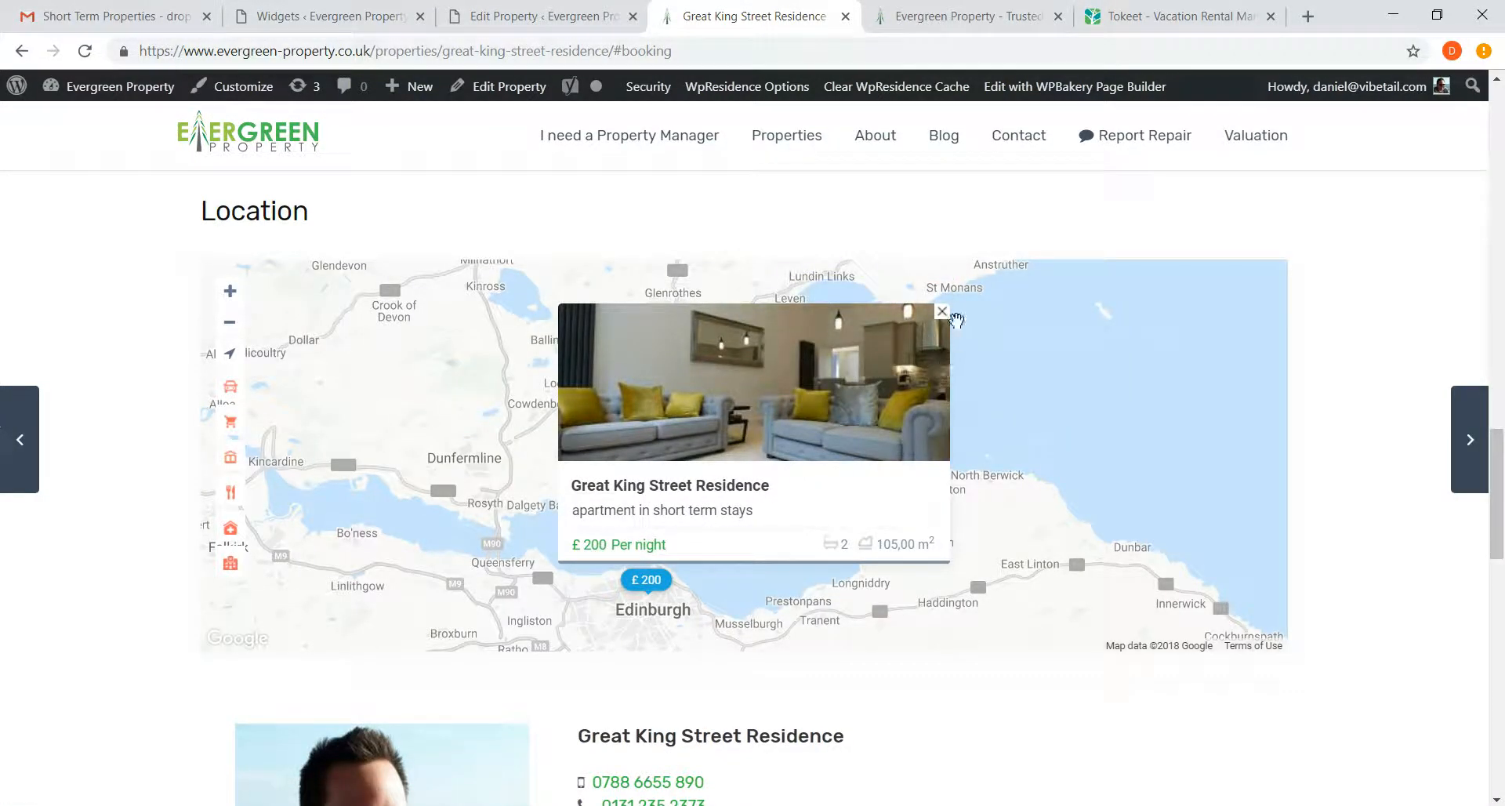
left_click(942, 312)
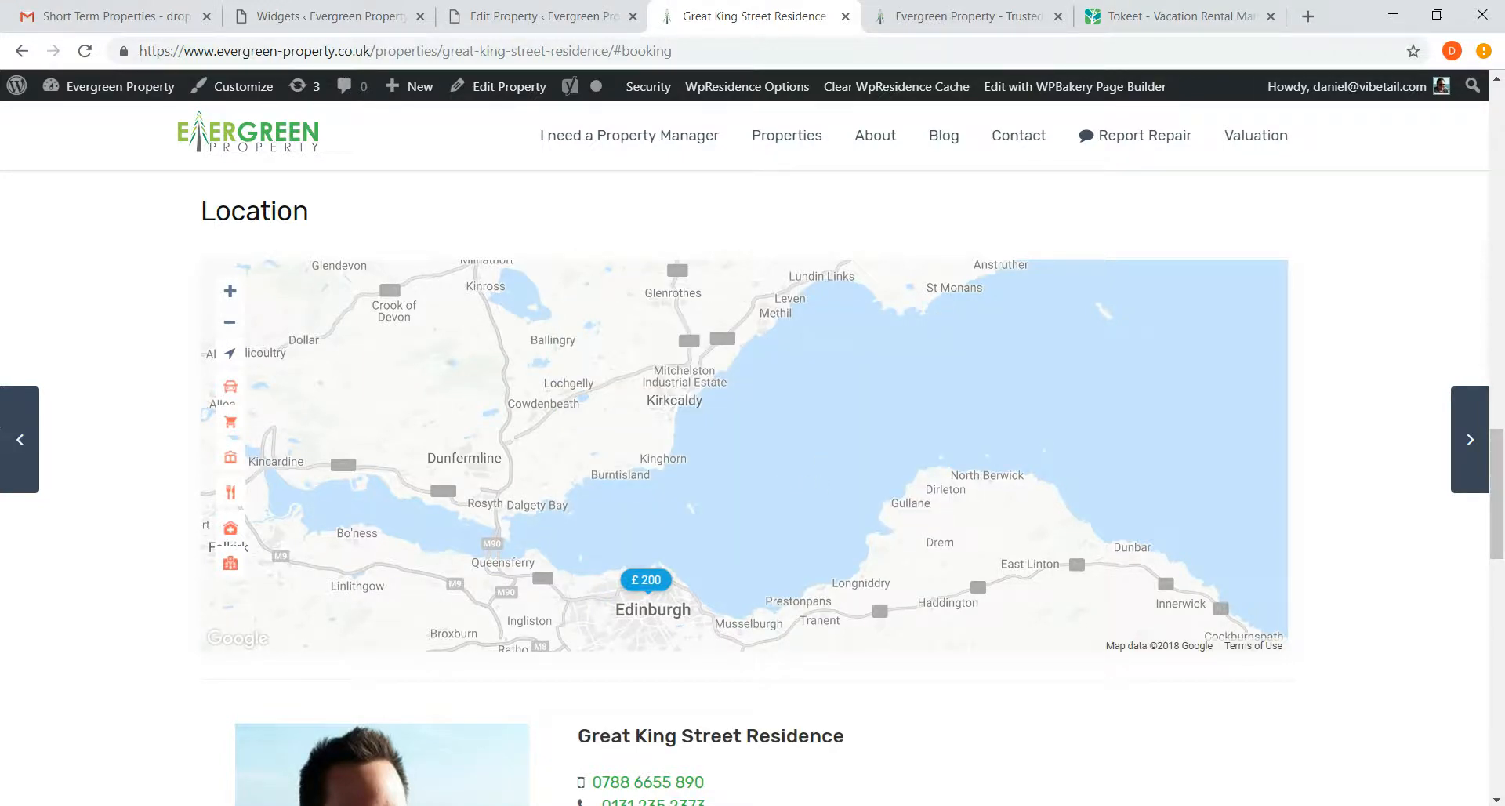
left_click_drag(778, 503, 882, 380)
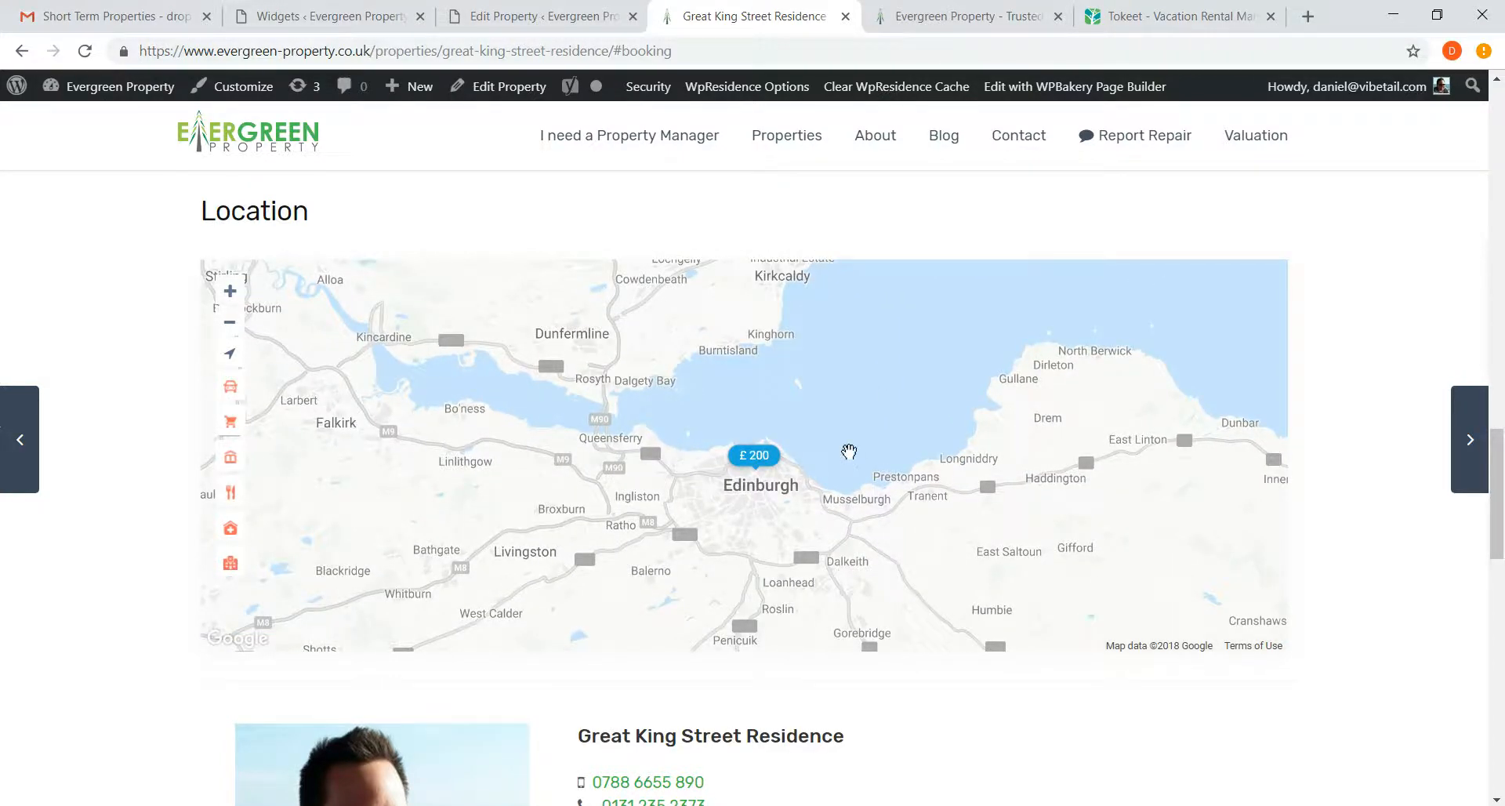
scroll(849, 451, "up", 1)
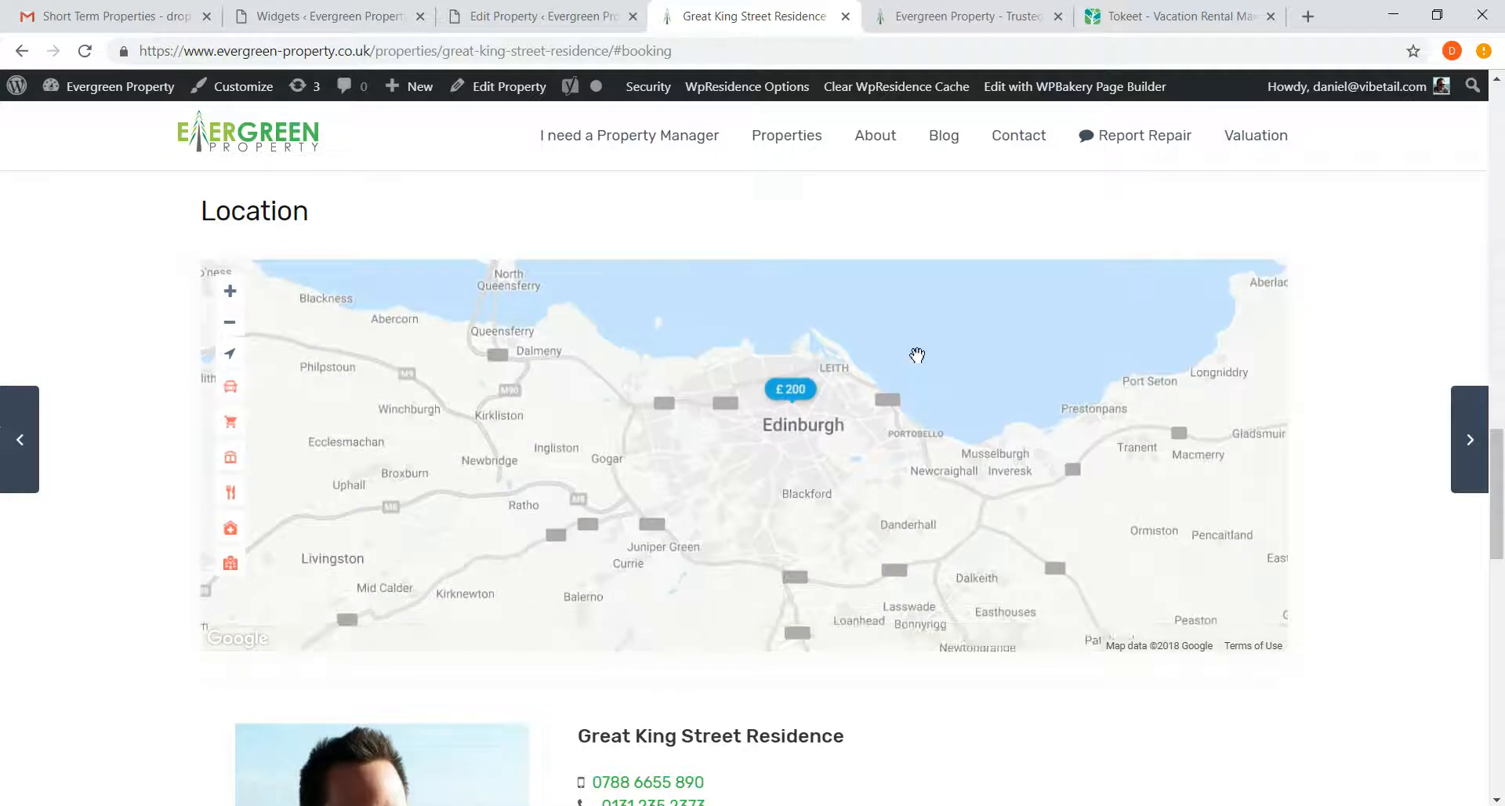
scroll(915, 359, "up", 1)
left_click_drag(983, 339, 959, 363)
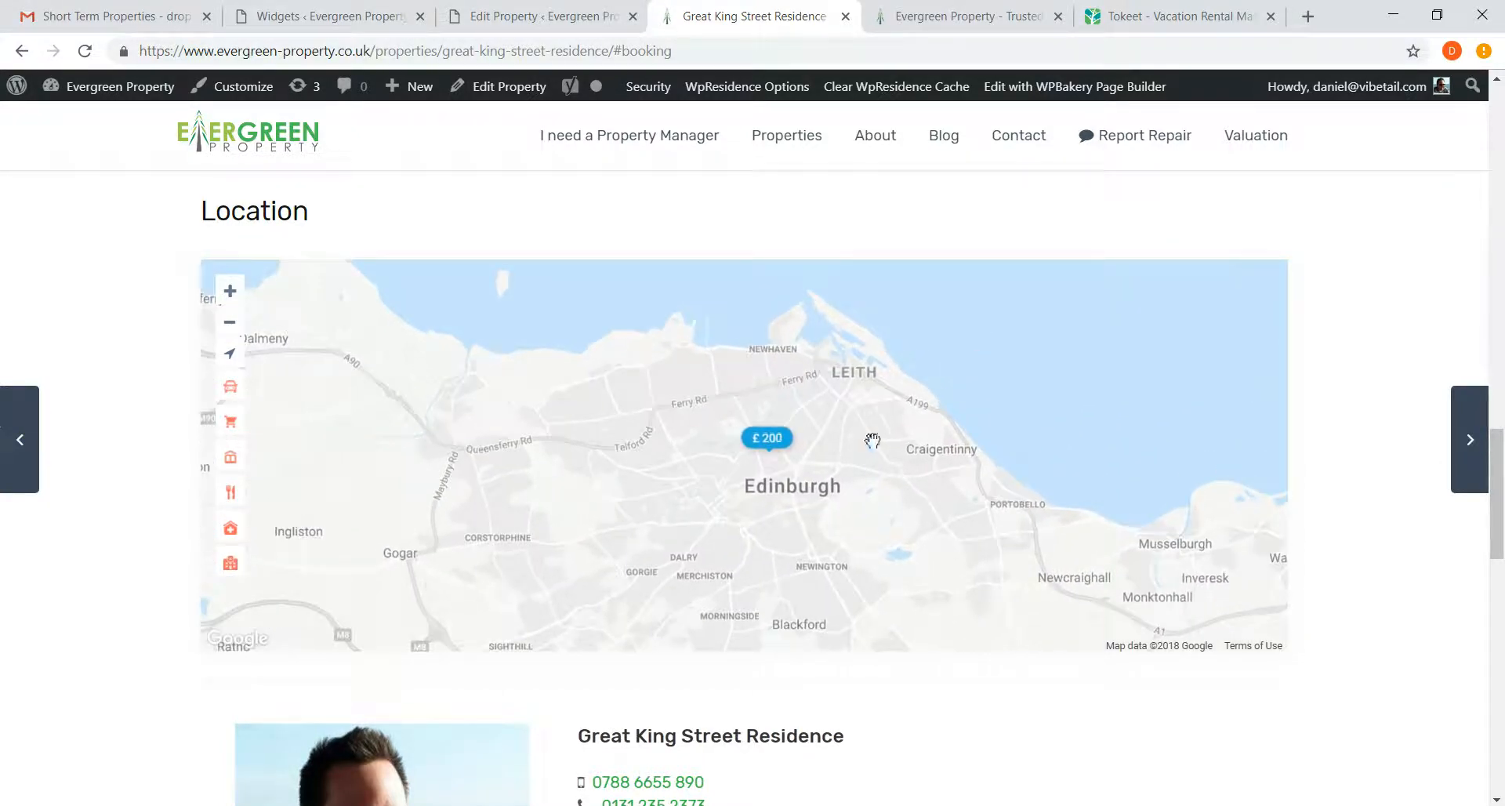
Return to the property editor, open Amenities and Features, and examine which amenities are ticked and available in the list
left_click(541, 16)
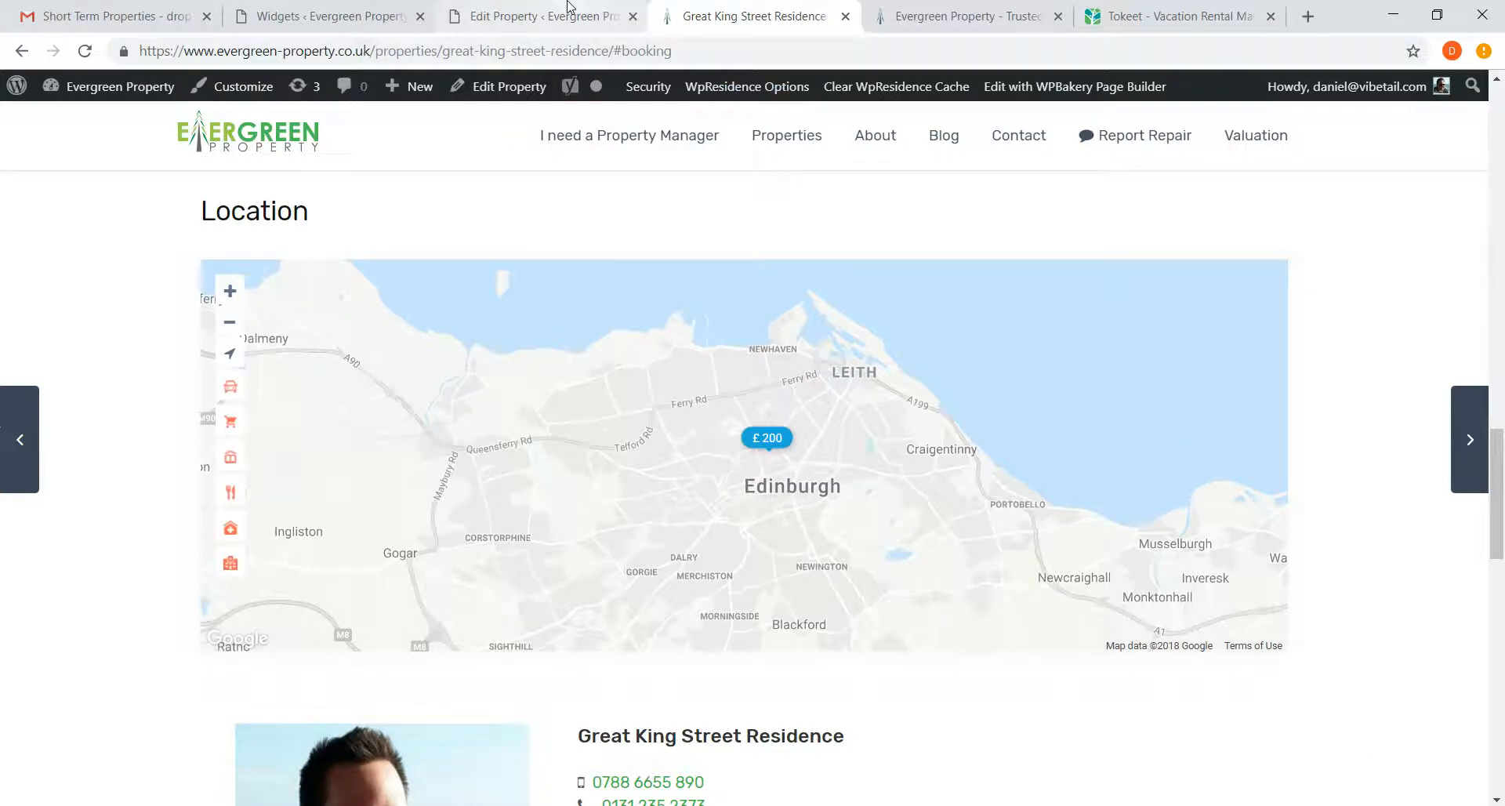
left_click_drag(1496, 213, 1479, 572)
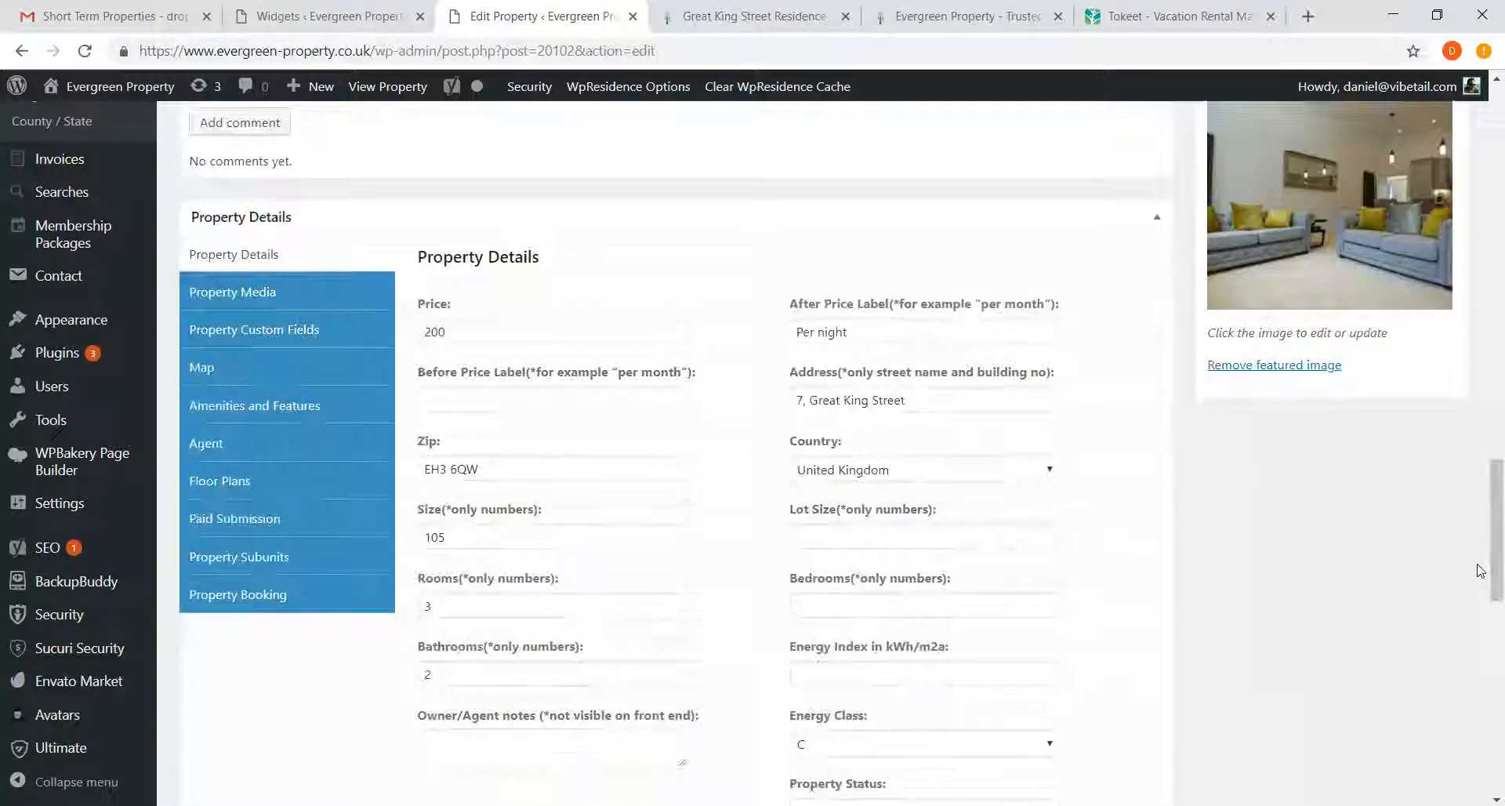
left_click(252, 407)
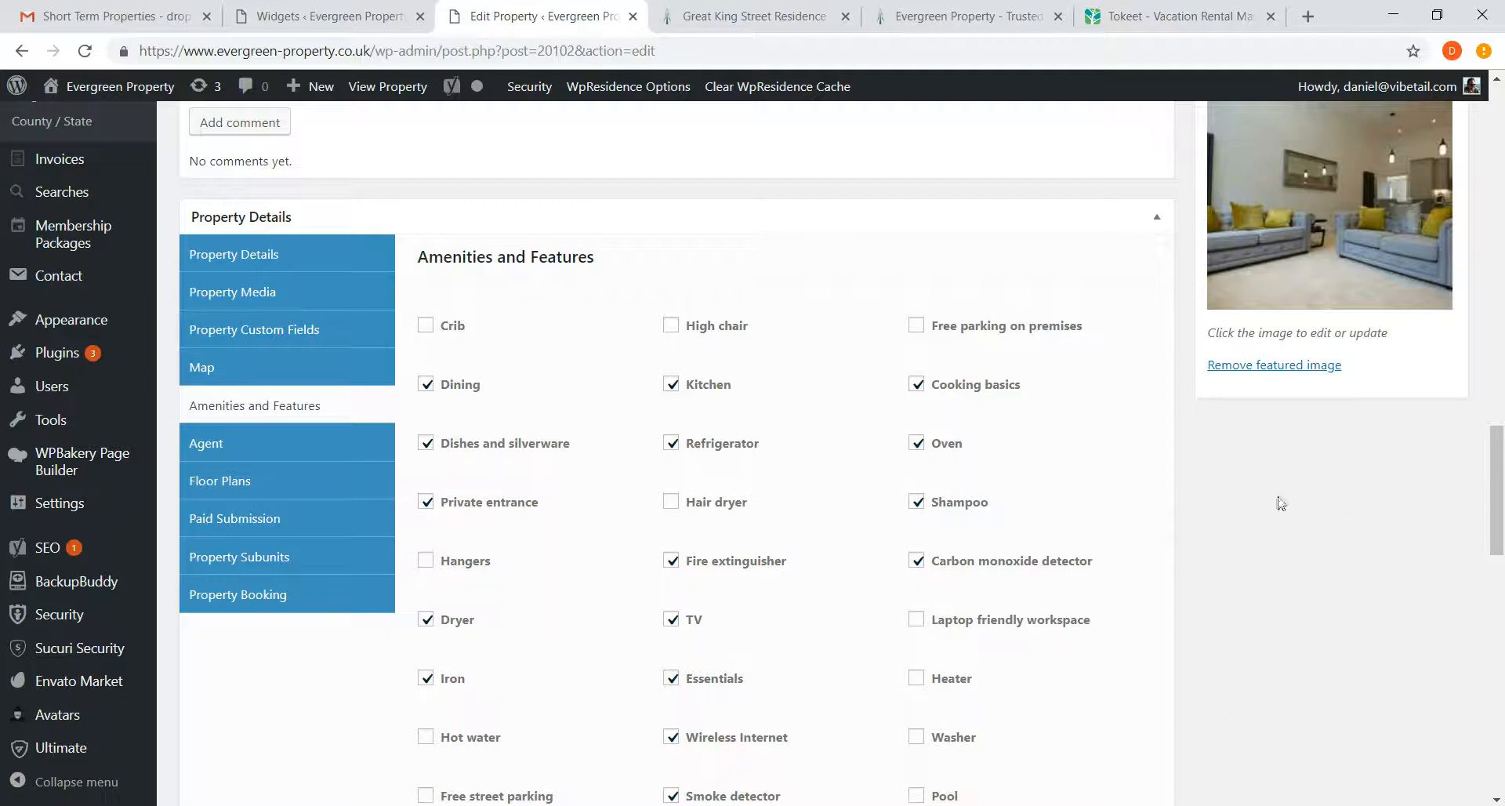
scroll(1258, 566, "down", 6)
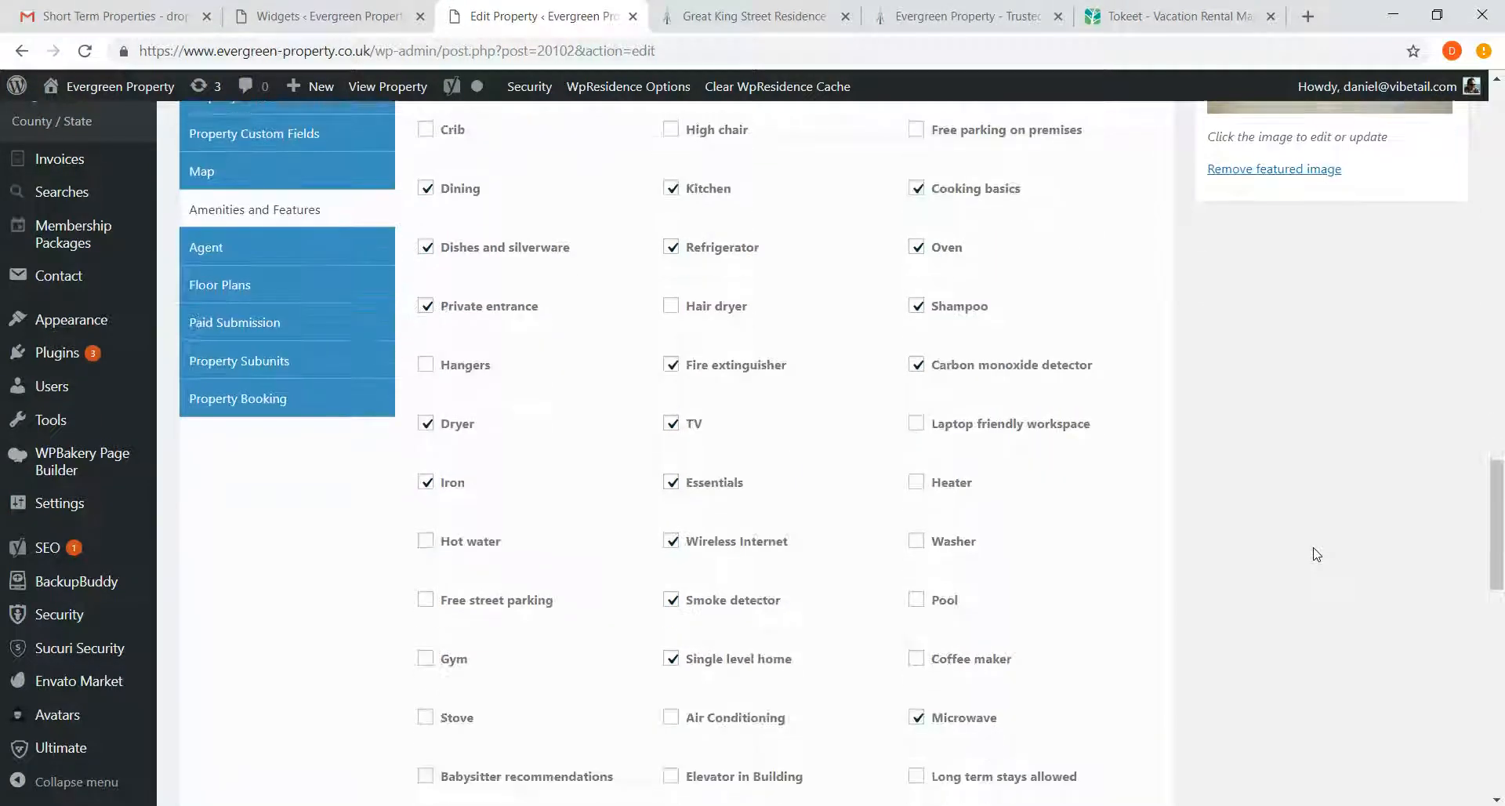
scroll(1317, 555, "down", 5)
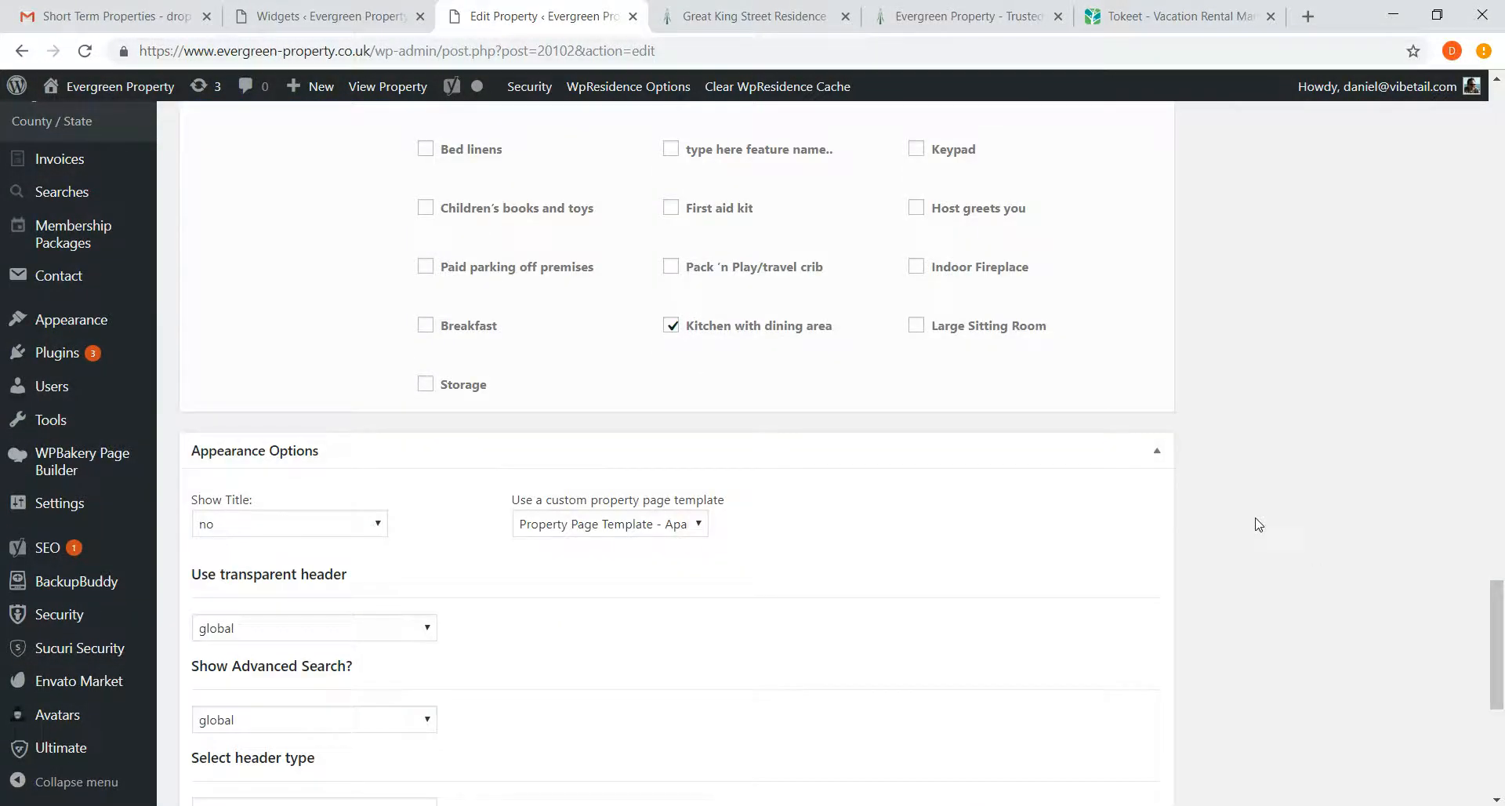
scroll(1258, 525, "up", 7)
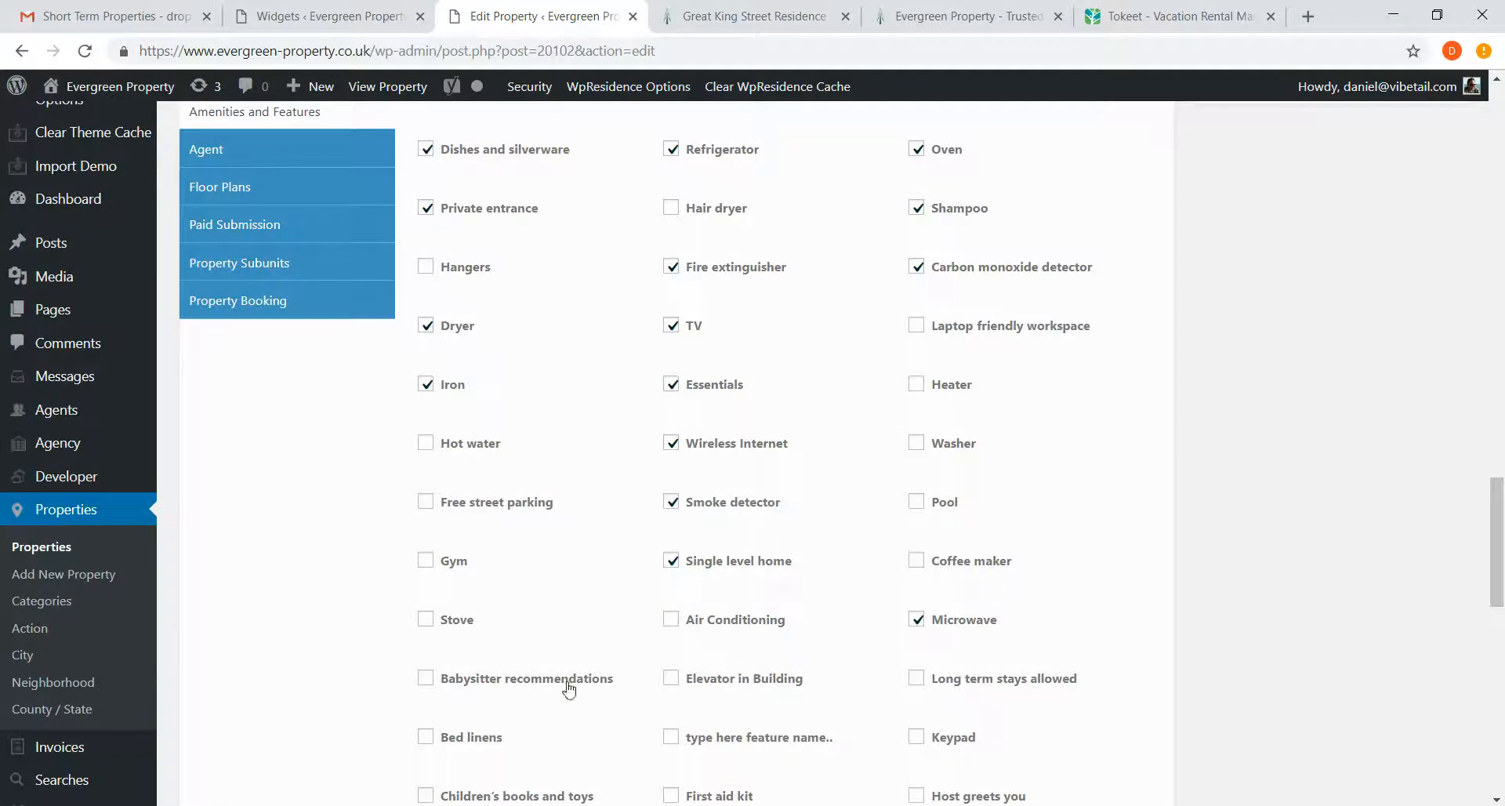
scroll(682, 389, "up", 2)
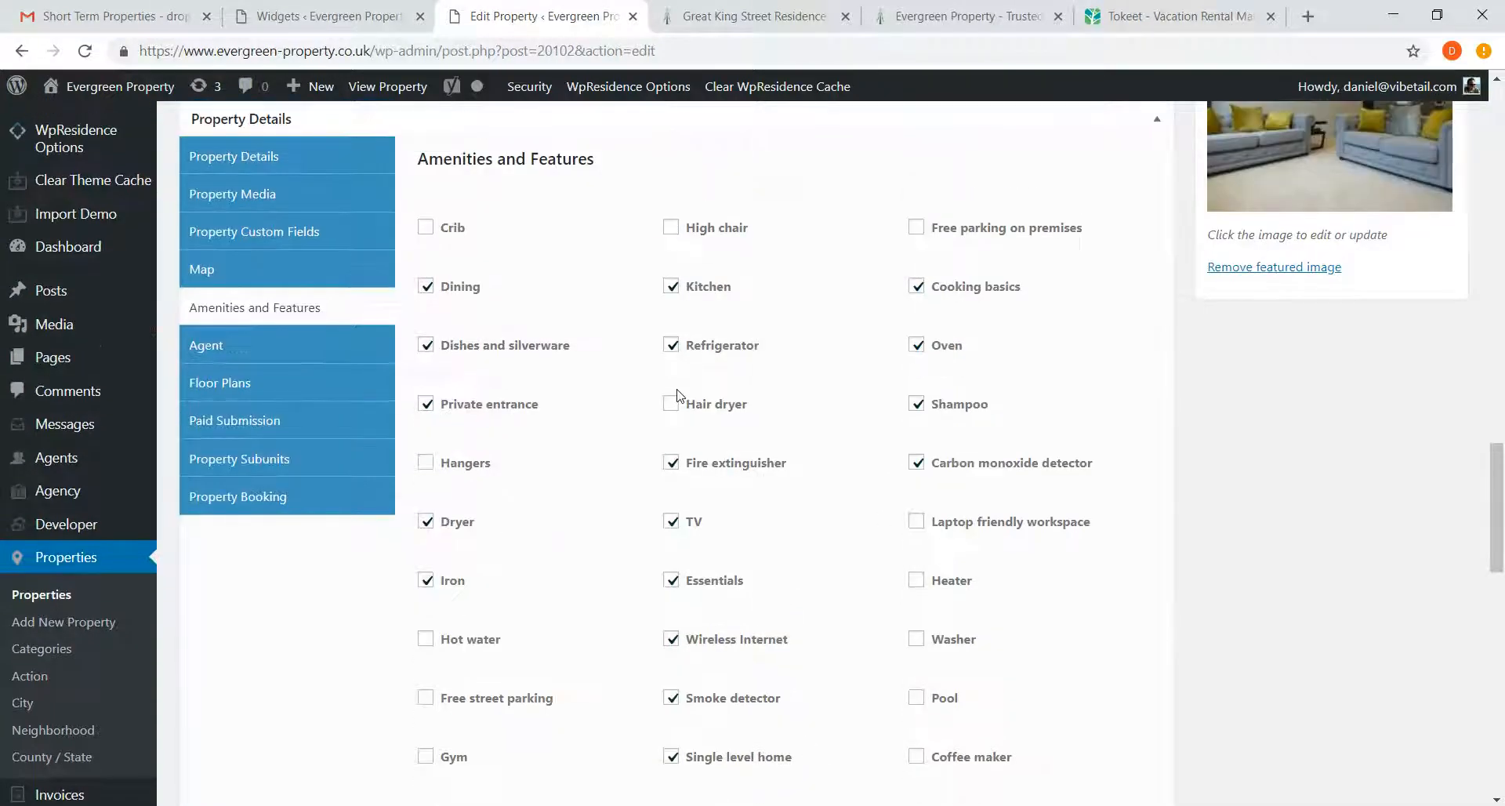
mouse_move(1499, 492)
left_mouse_down()
mouse_move(1501, 431)
mouse_move(1503, 474)
left_mouse_up()
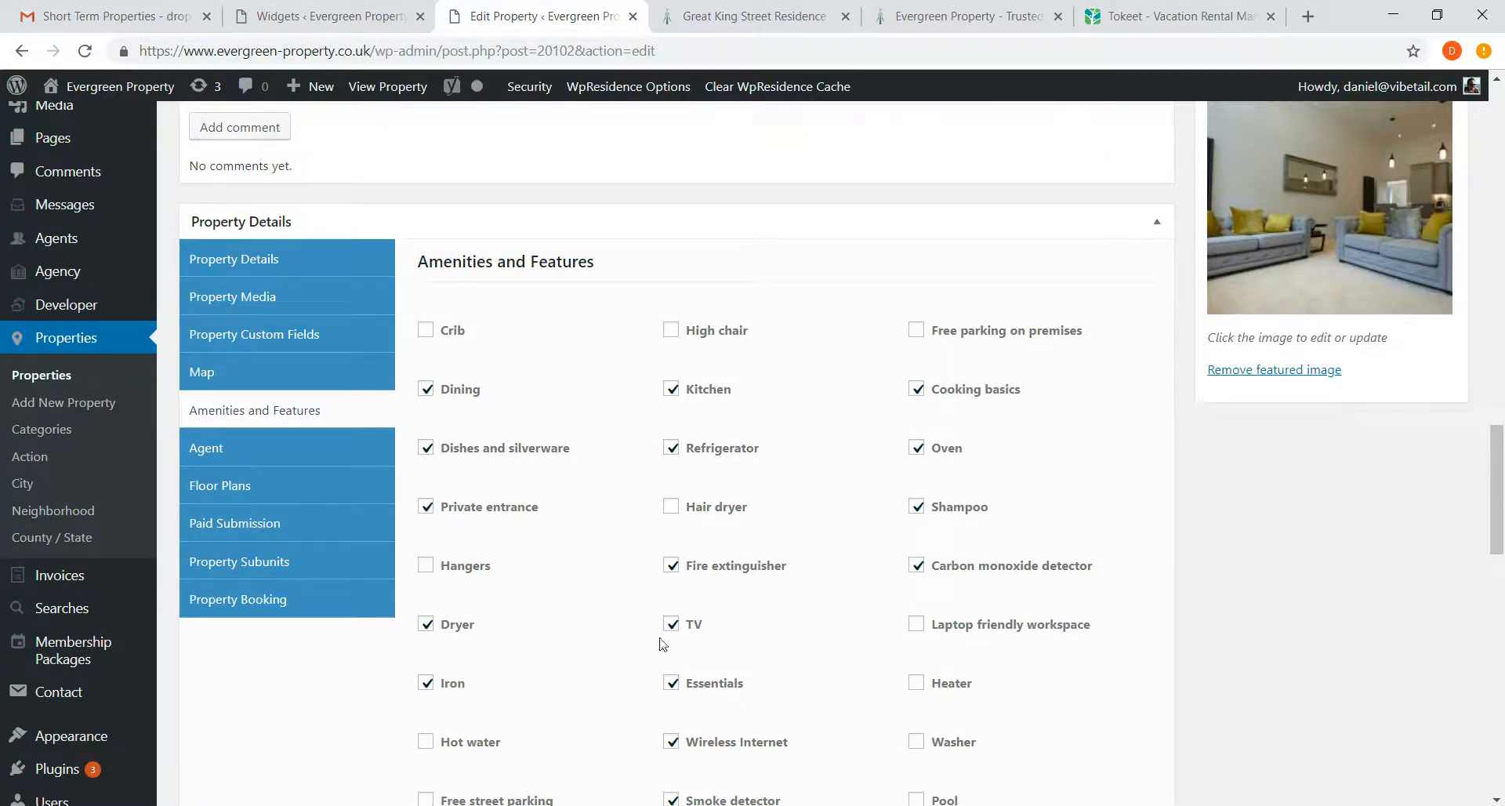
left_click_drag(1502, 538, 1502, 104)
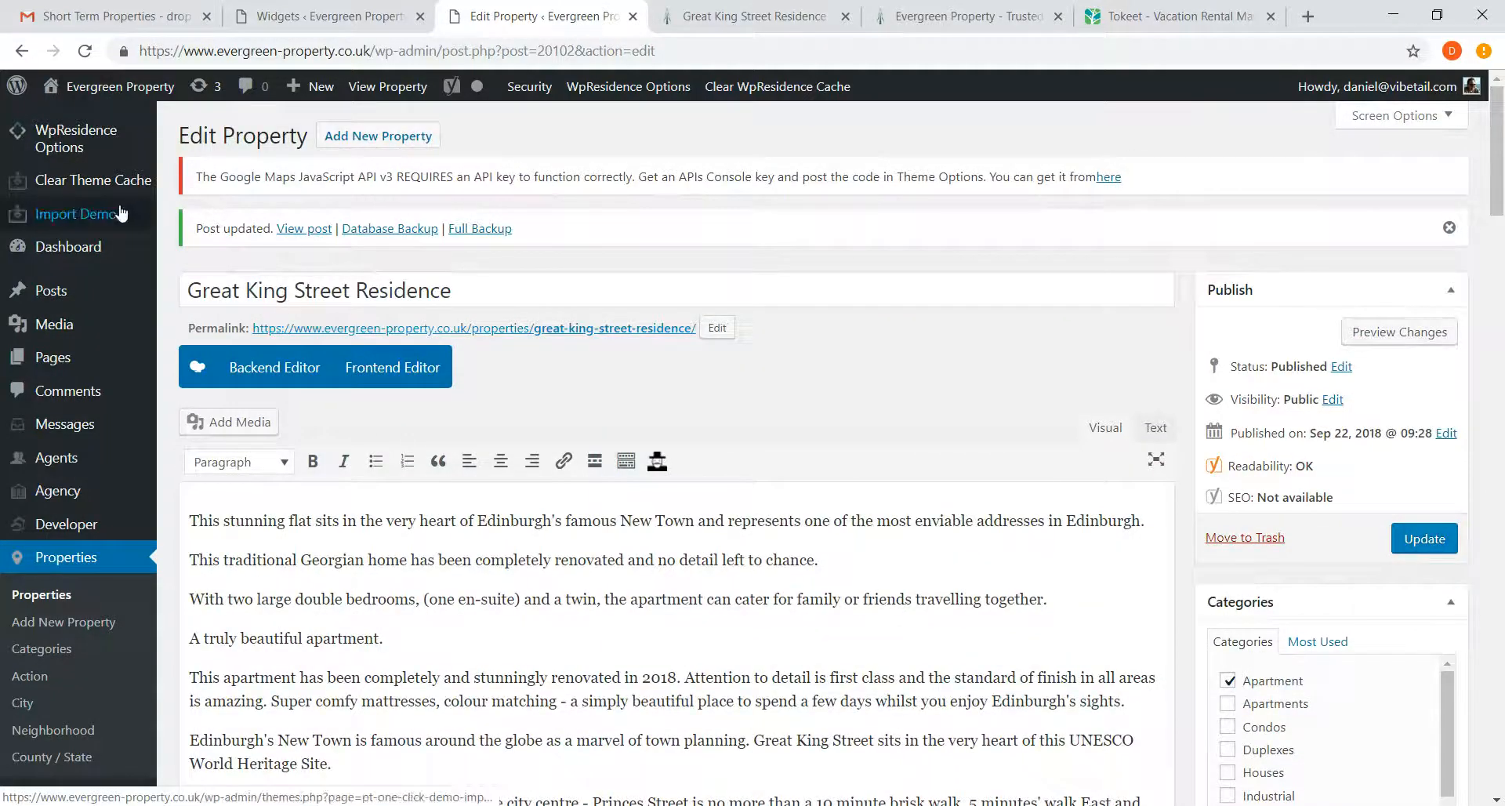
Open the Features & Amenities settings in WpResidence Options and enter "Sauna" as the new feature name
left_click(74, 139)
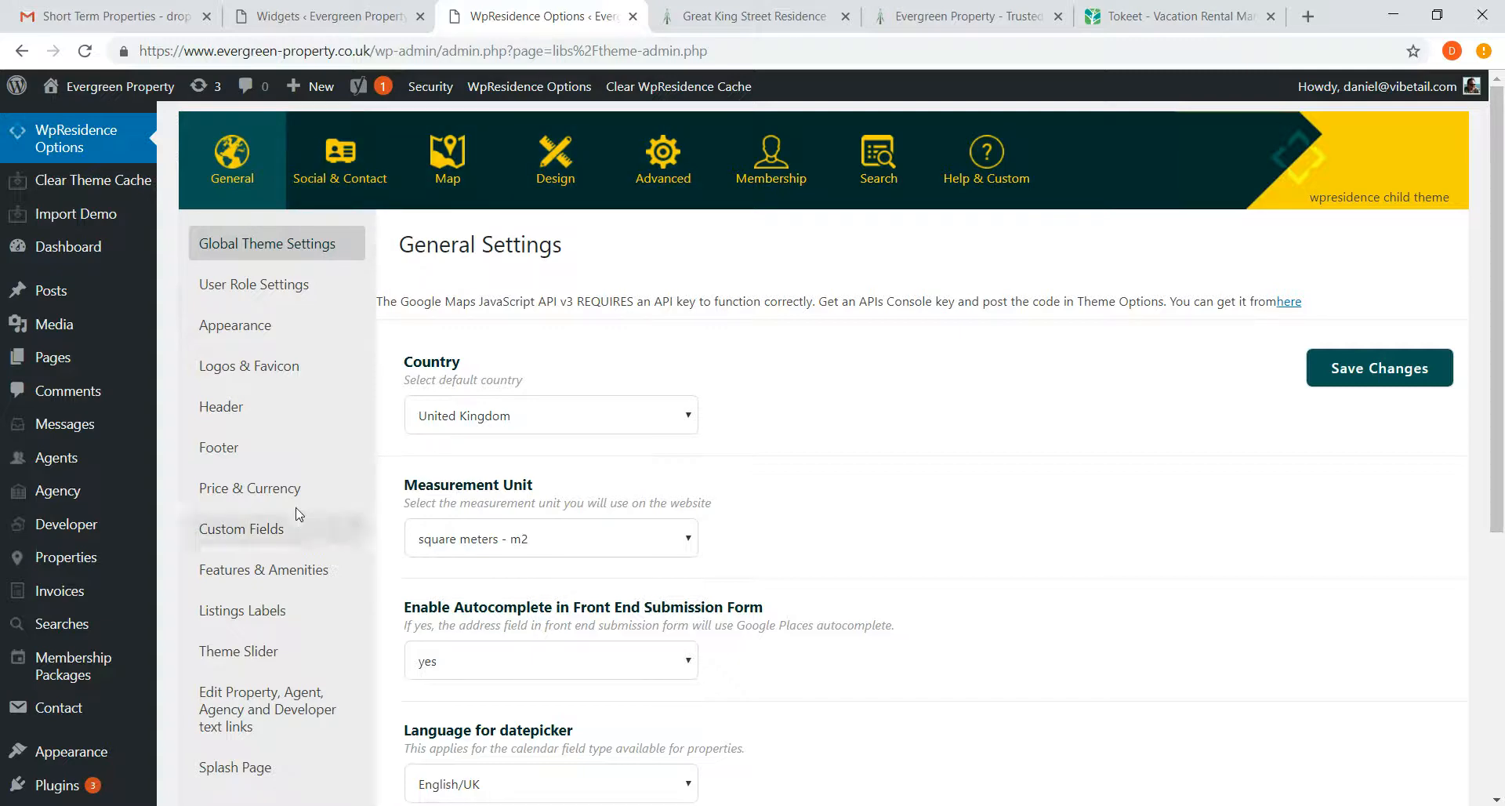
scroll(296, 511, "down", 1)
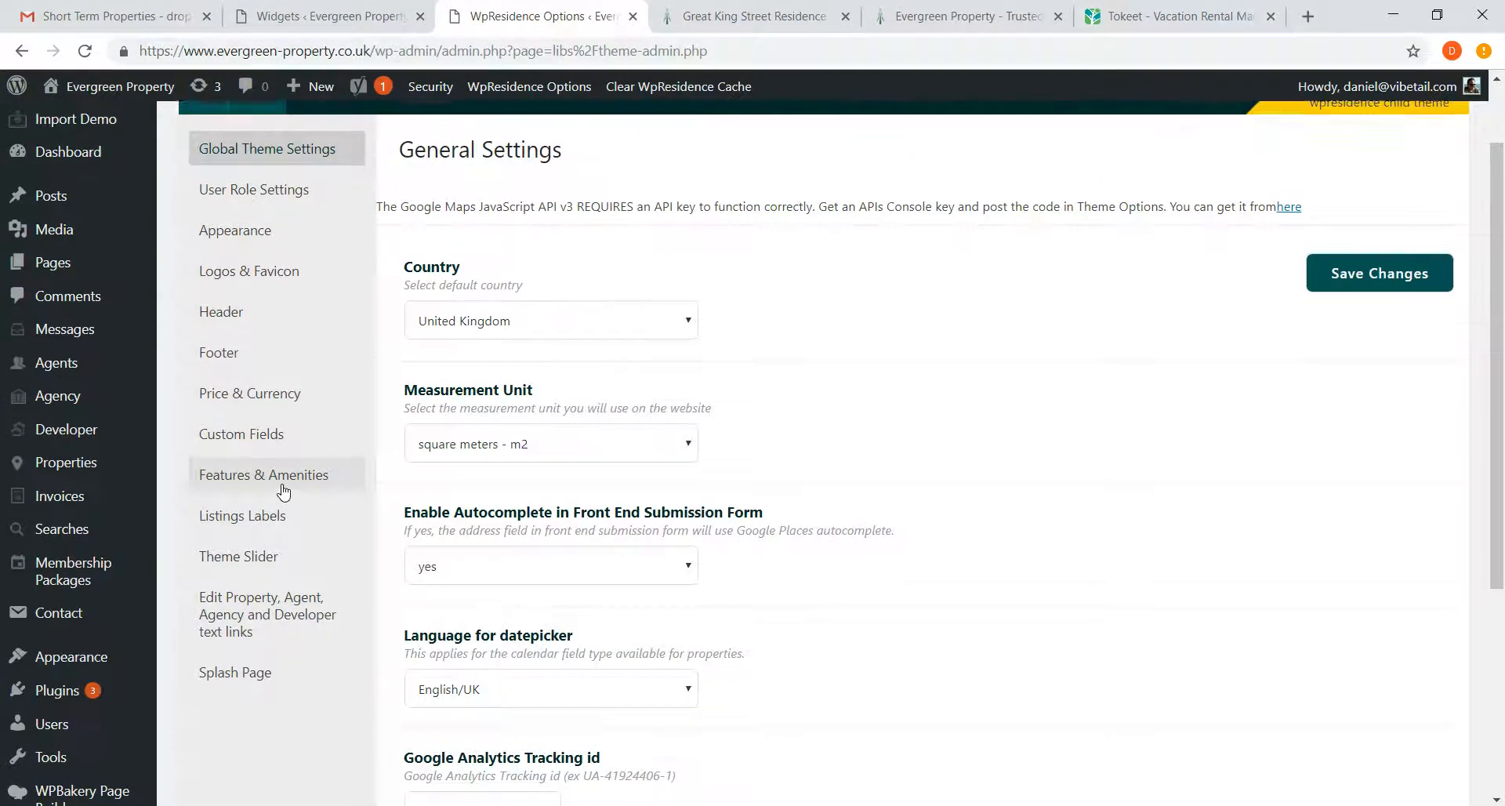
scroll(286, 392, "up", 1)
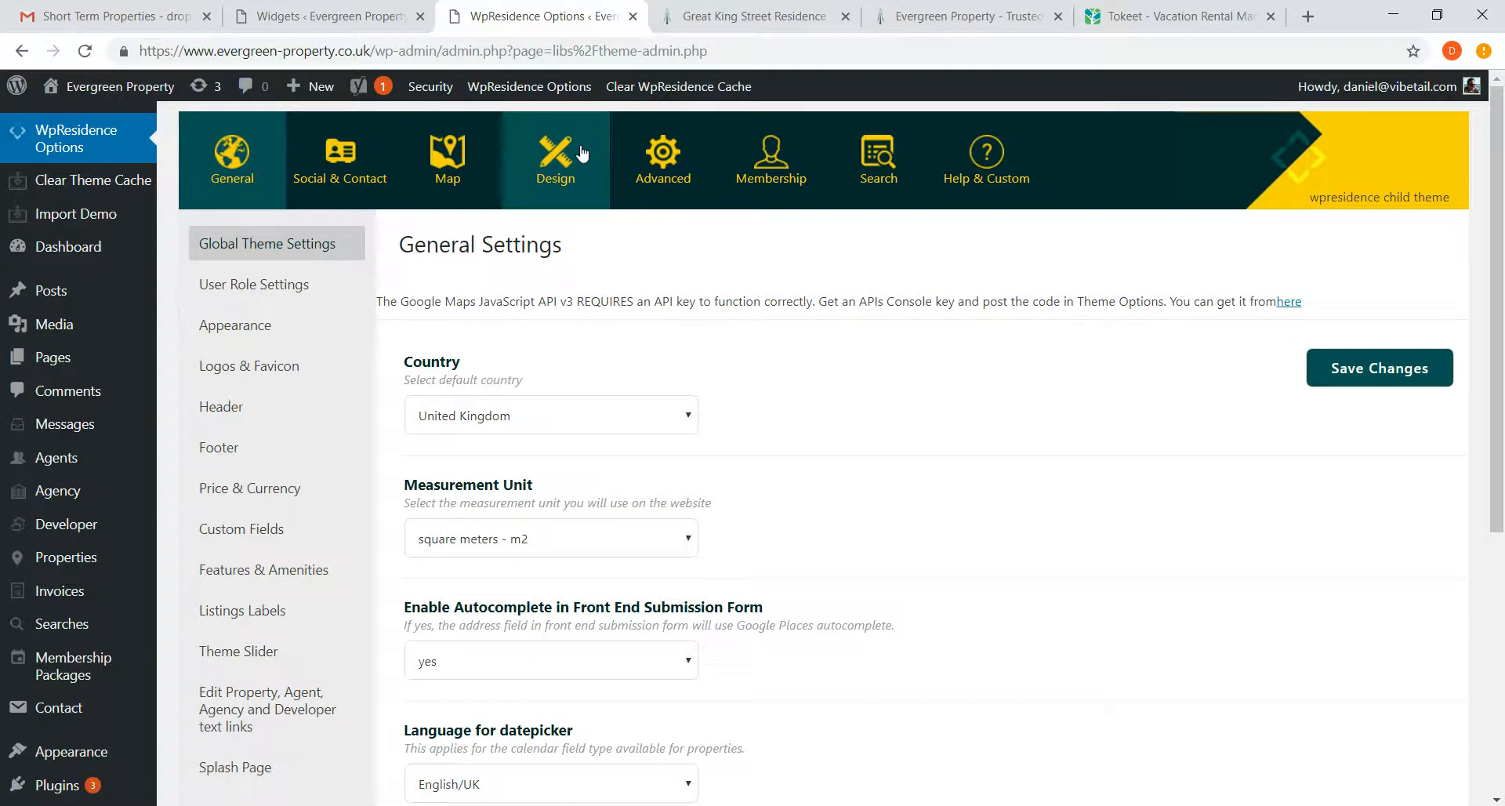
left_click(284, 583)
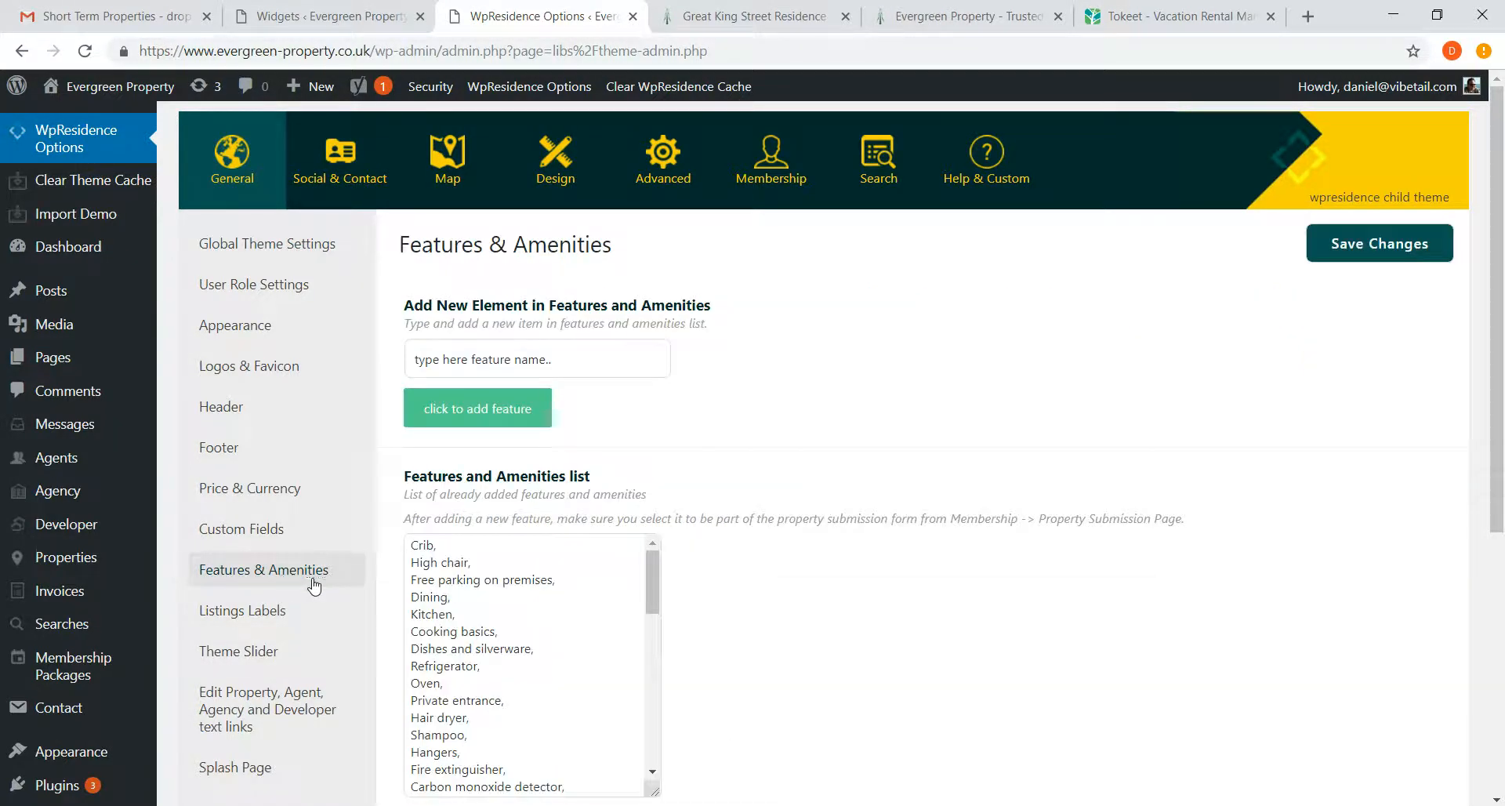
left_click(547, 370)
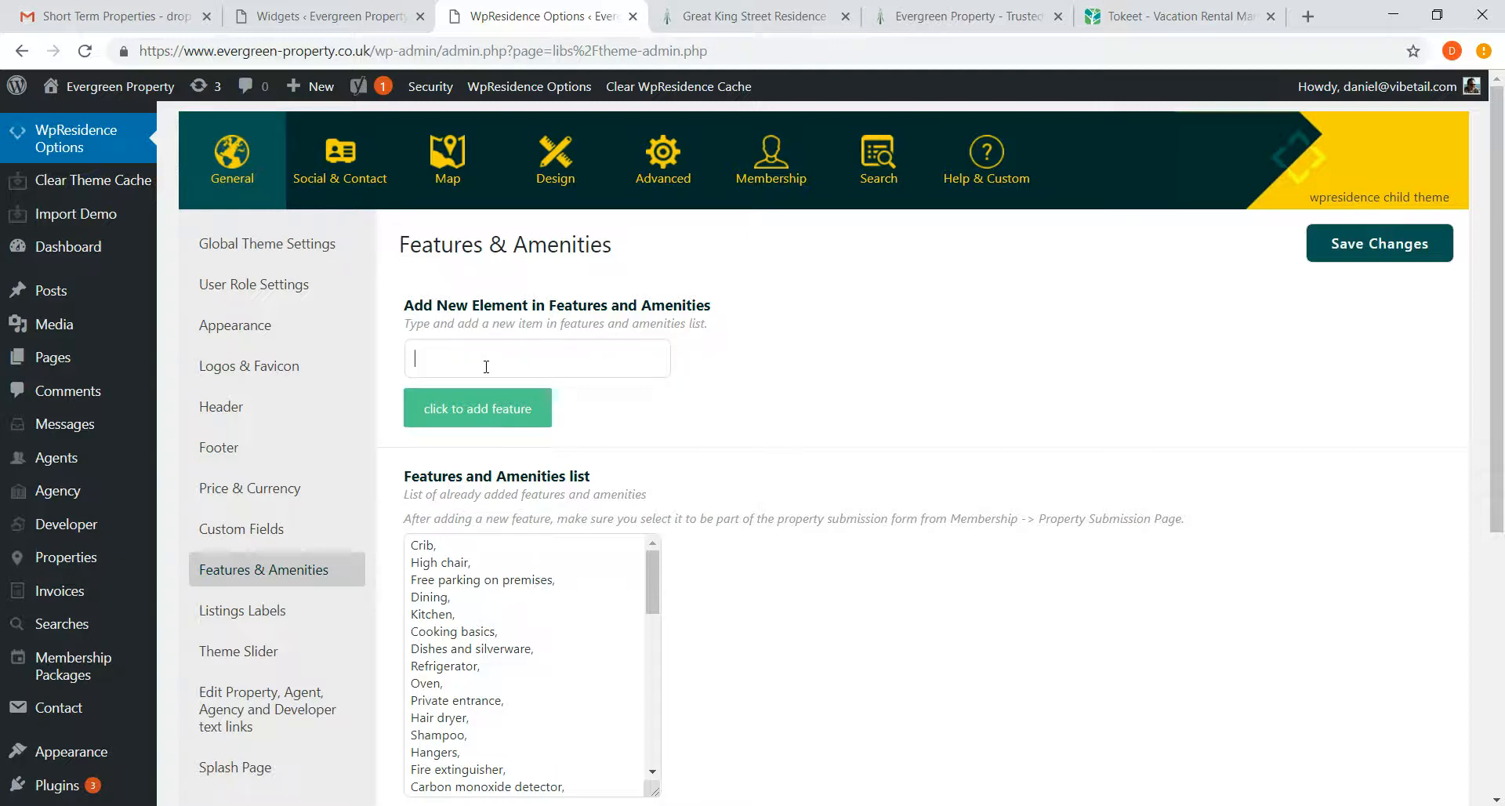
type("Sauna")
left_click_drag(430, 358, 422, 358)
Search Google for "suana spelling" in a new browser tab and close that tab after checking the spelling
key("ctrl+t")
type("suana s")
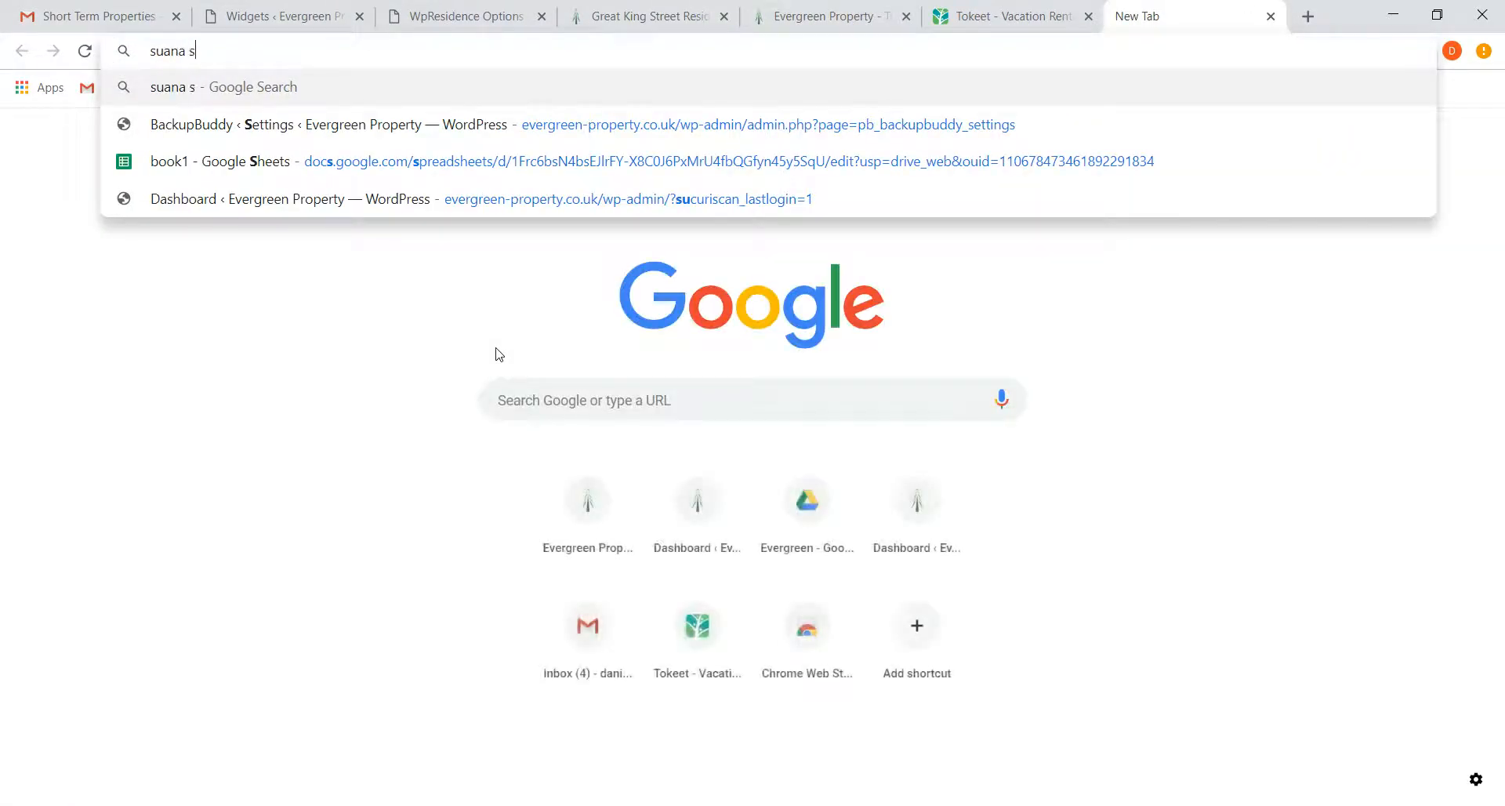
type("pelling")
key("Return")
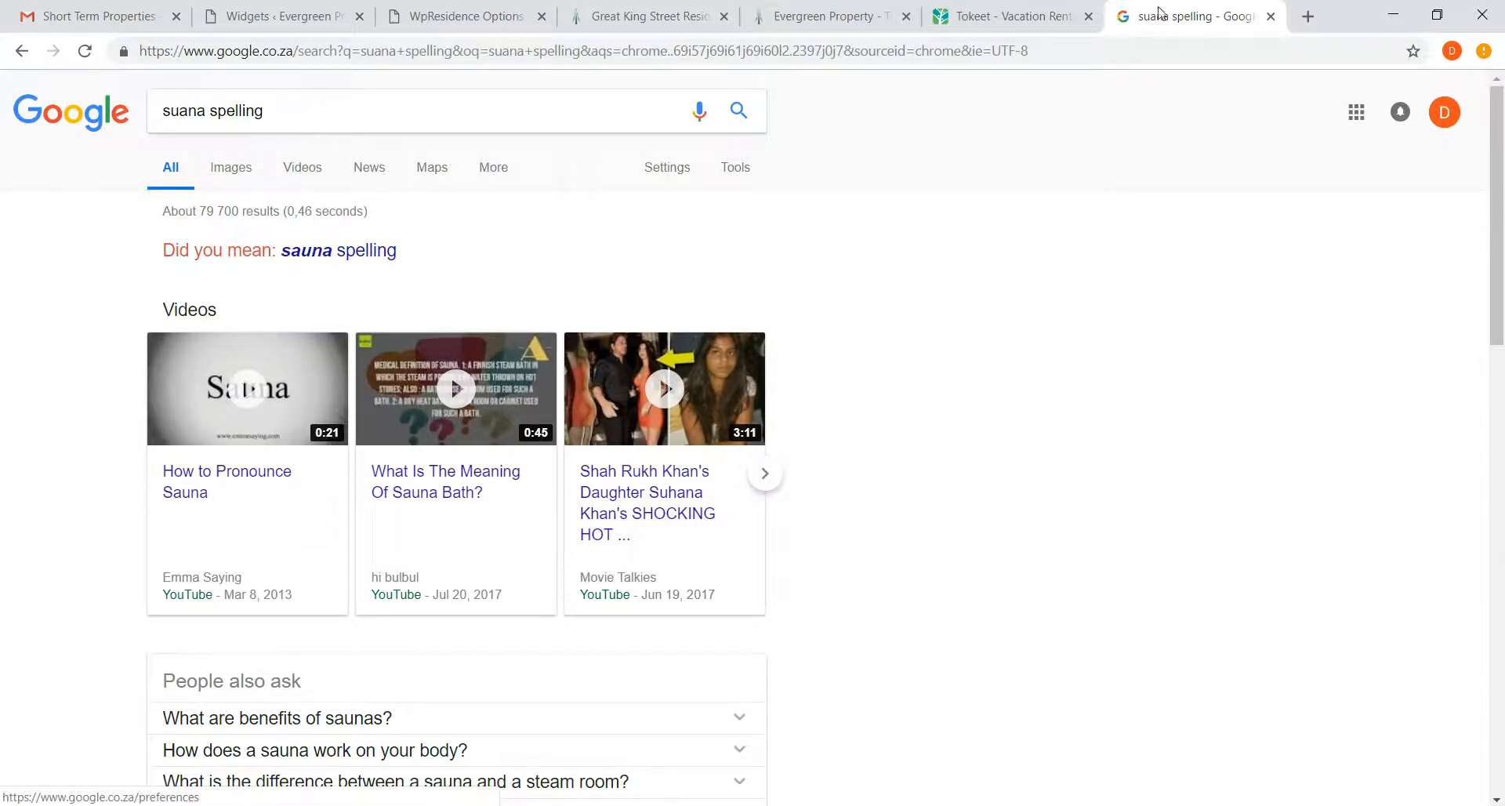
left_click(1271, 16)
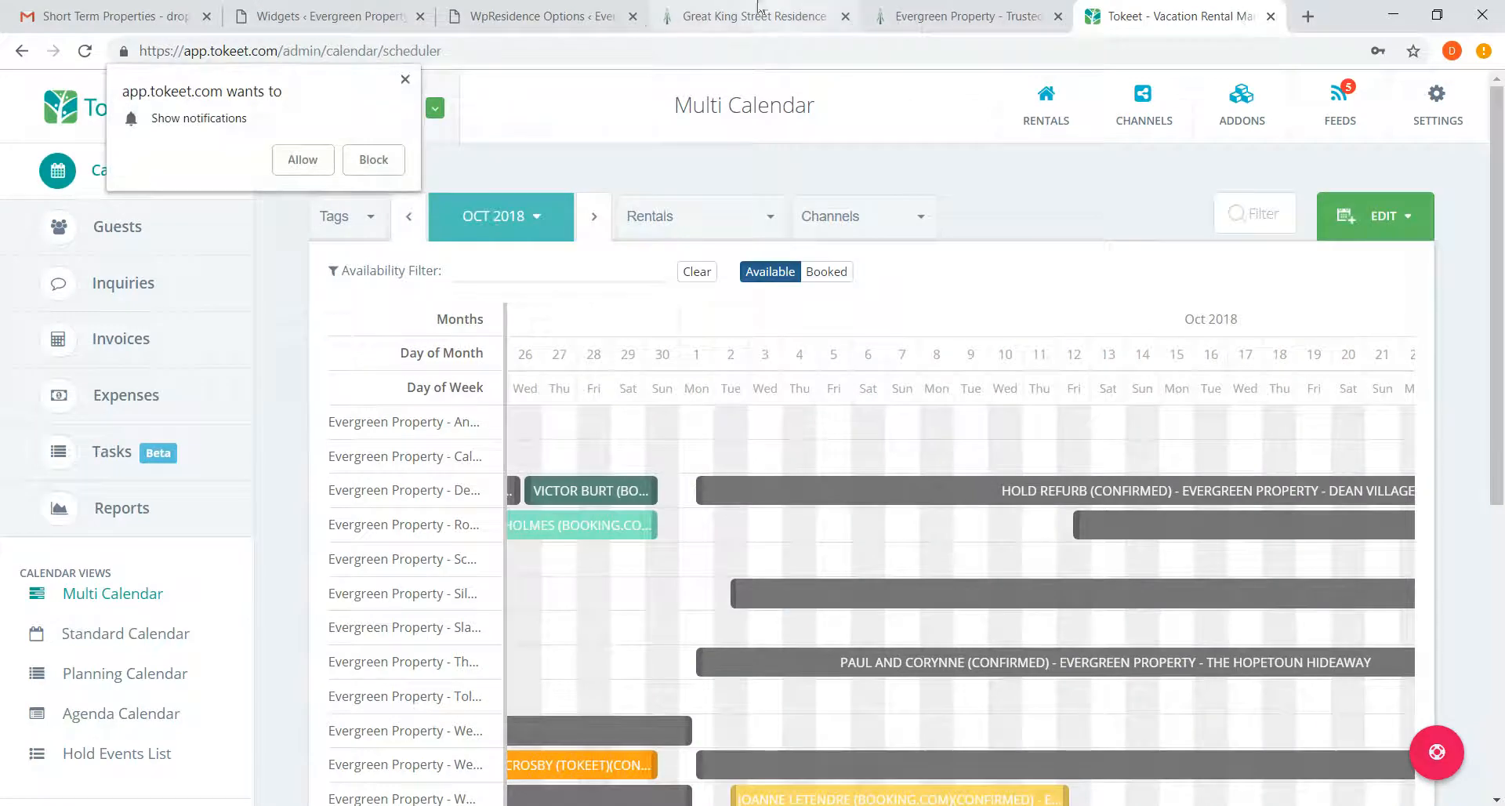
Return to the WpResidence Options tab, add "Sauna" to the Features and Amenities list, check its entry, and save the changes
left_click(557, 10)
left_click(534, 362)
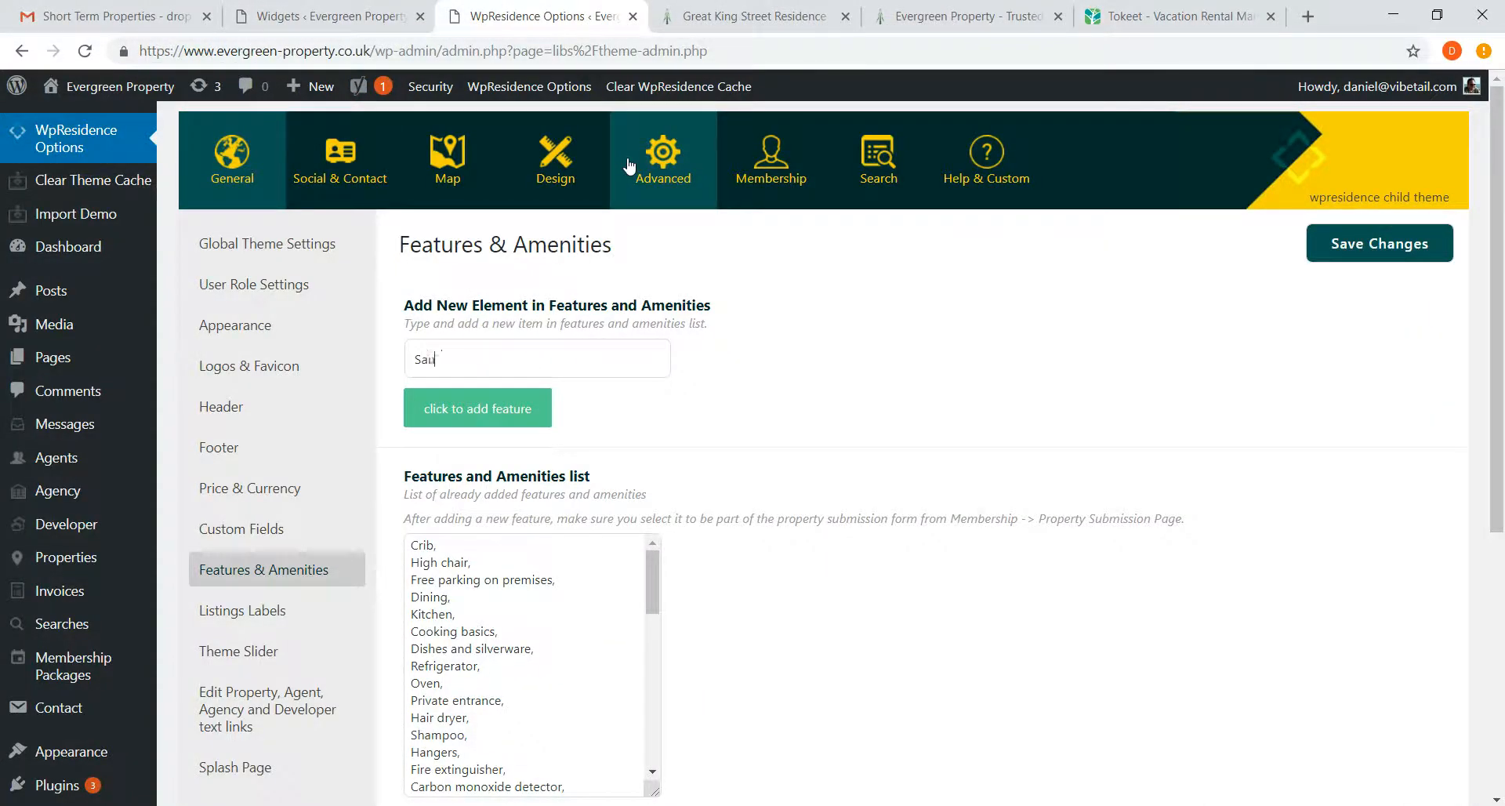
left_click(454, 432)
scroll(966, 419, "down", 1)
scroll(965, 420, "down", 1)
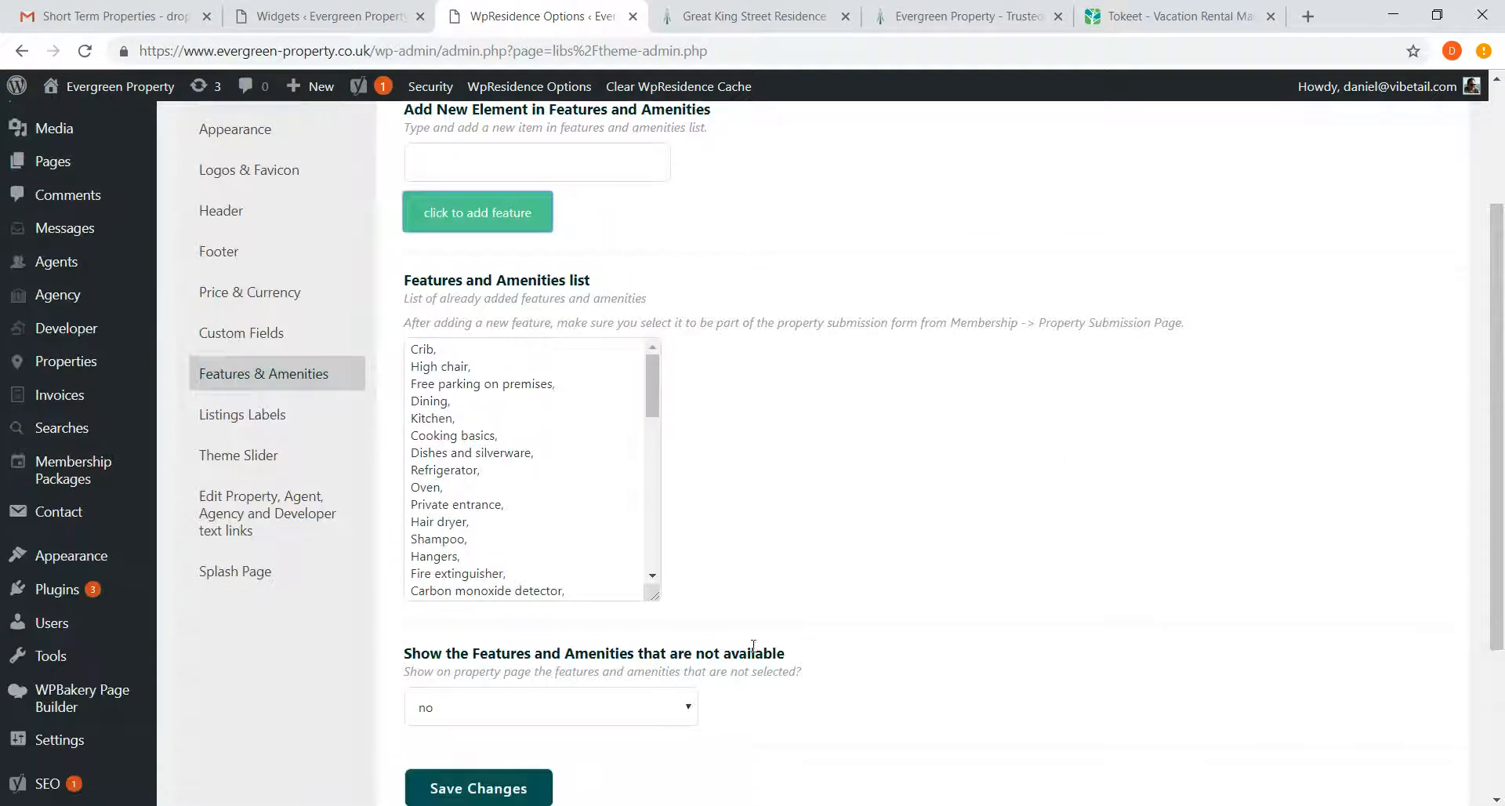
scroll(652, 588, "down", 5)
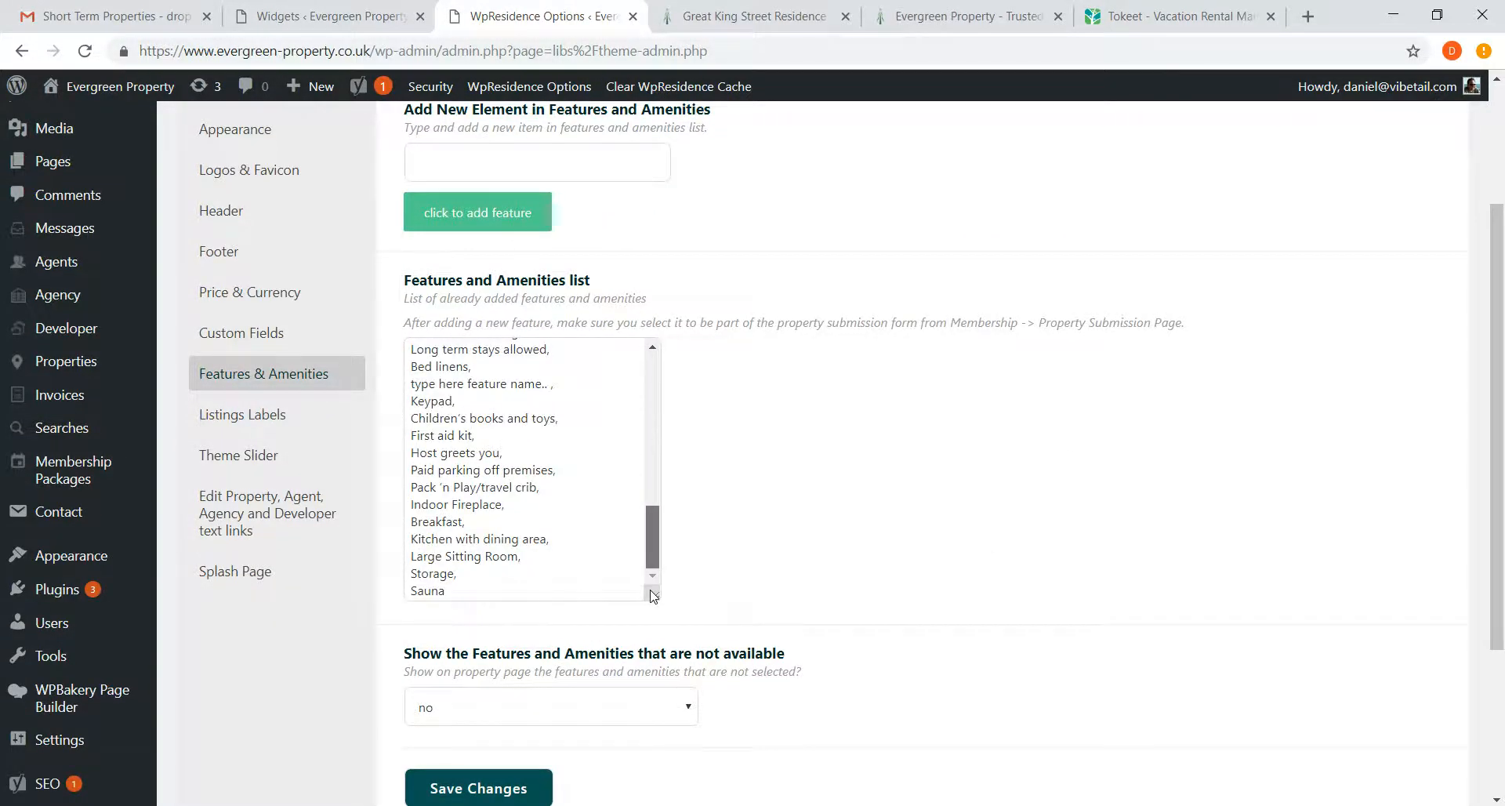
scroll(454, 572, "down", 3)
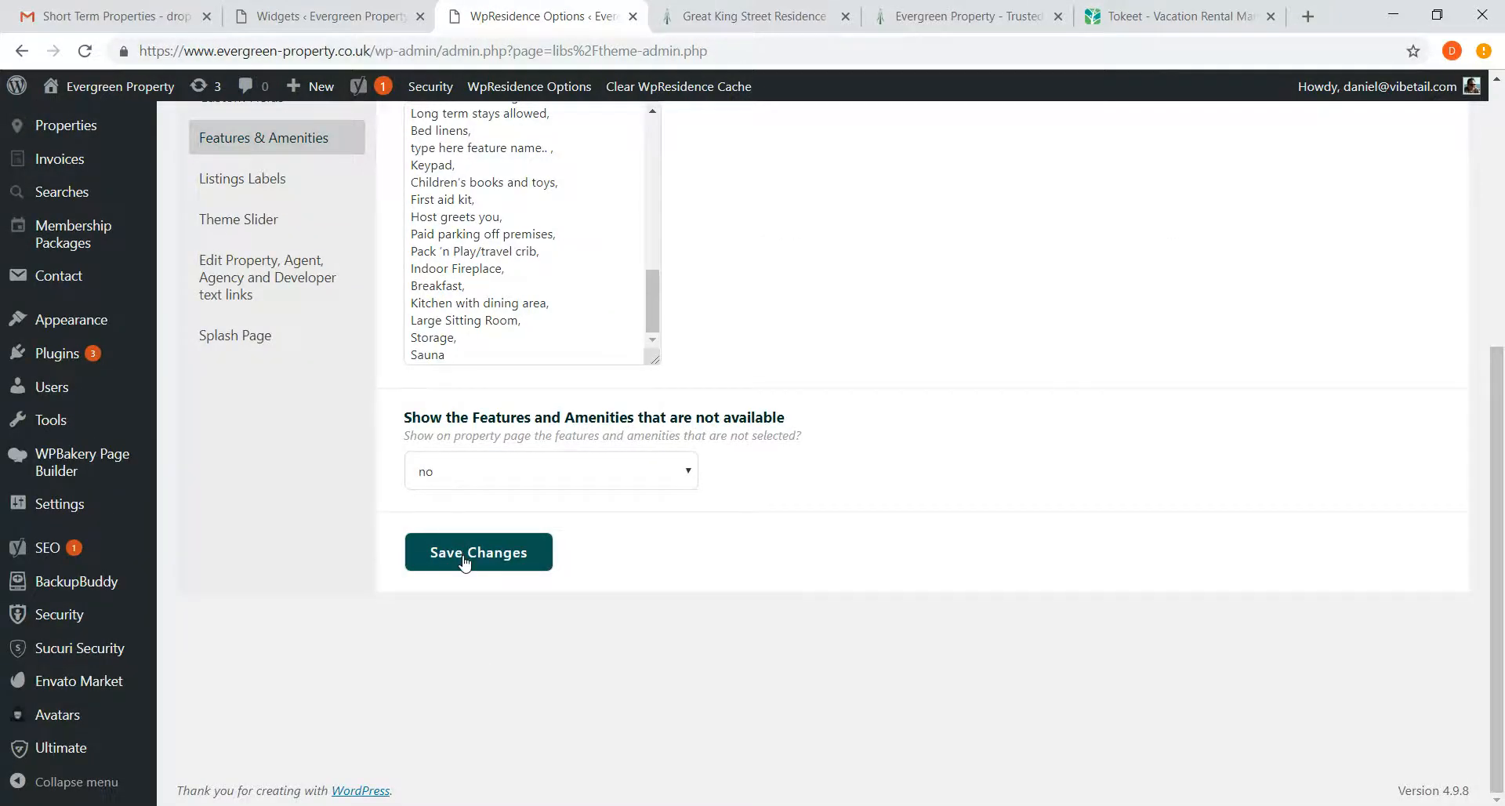
left_click(464, 558)
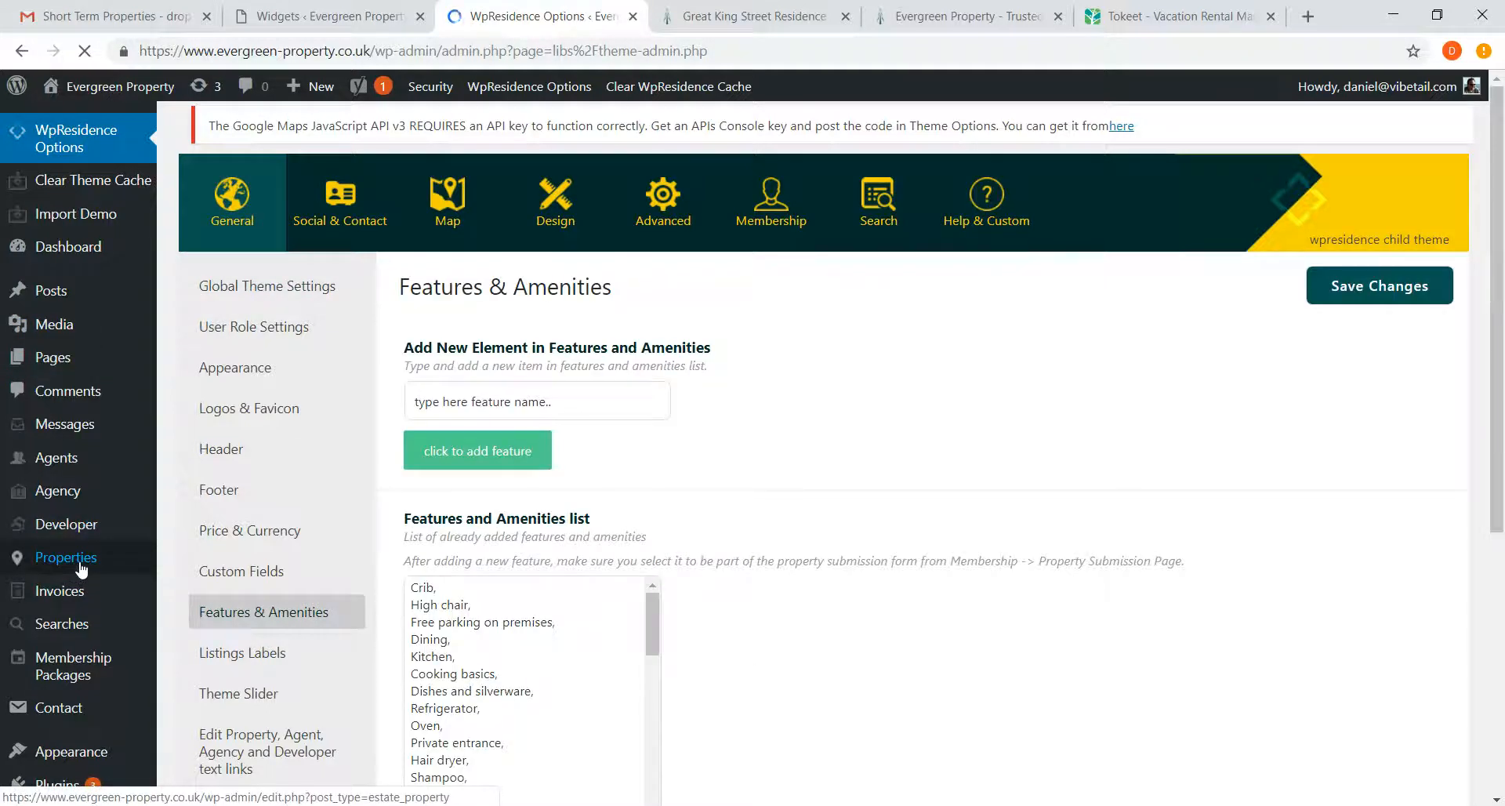
Open the list of all properties in the admin area and open Great King Street Residence for editing
mouse_move(57, 562)
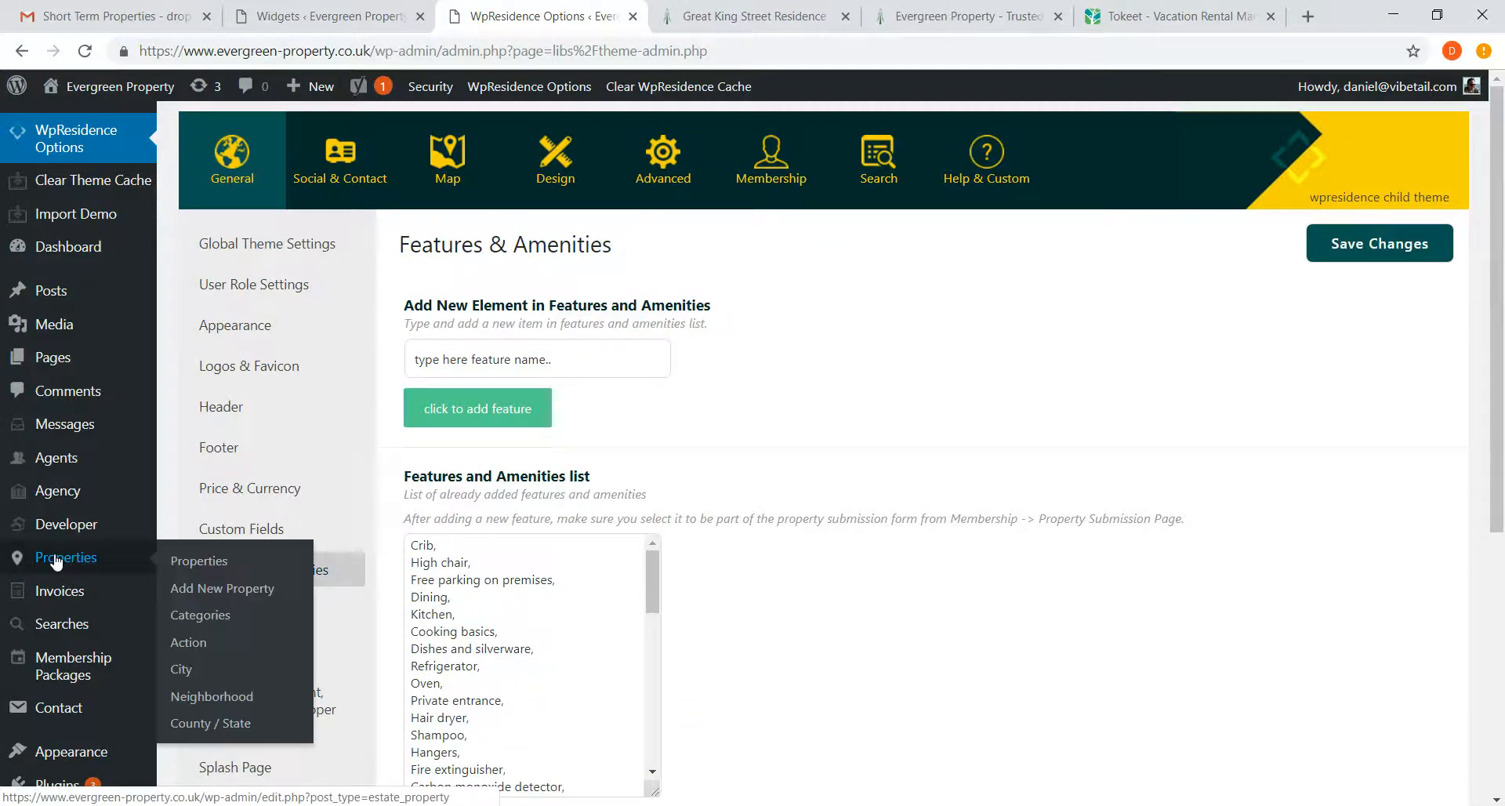
left_click(186, 569)
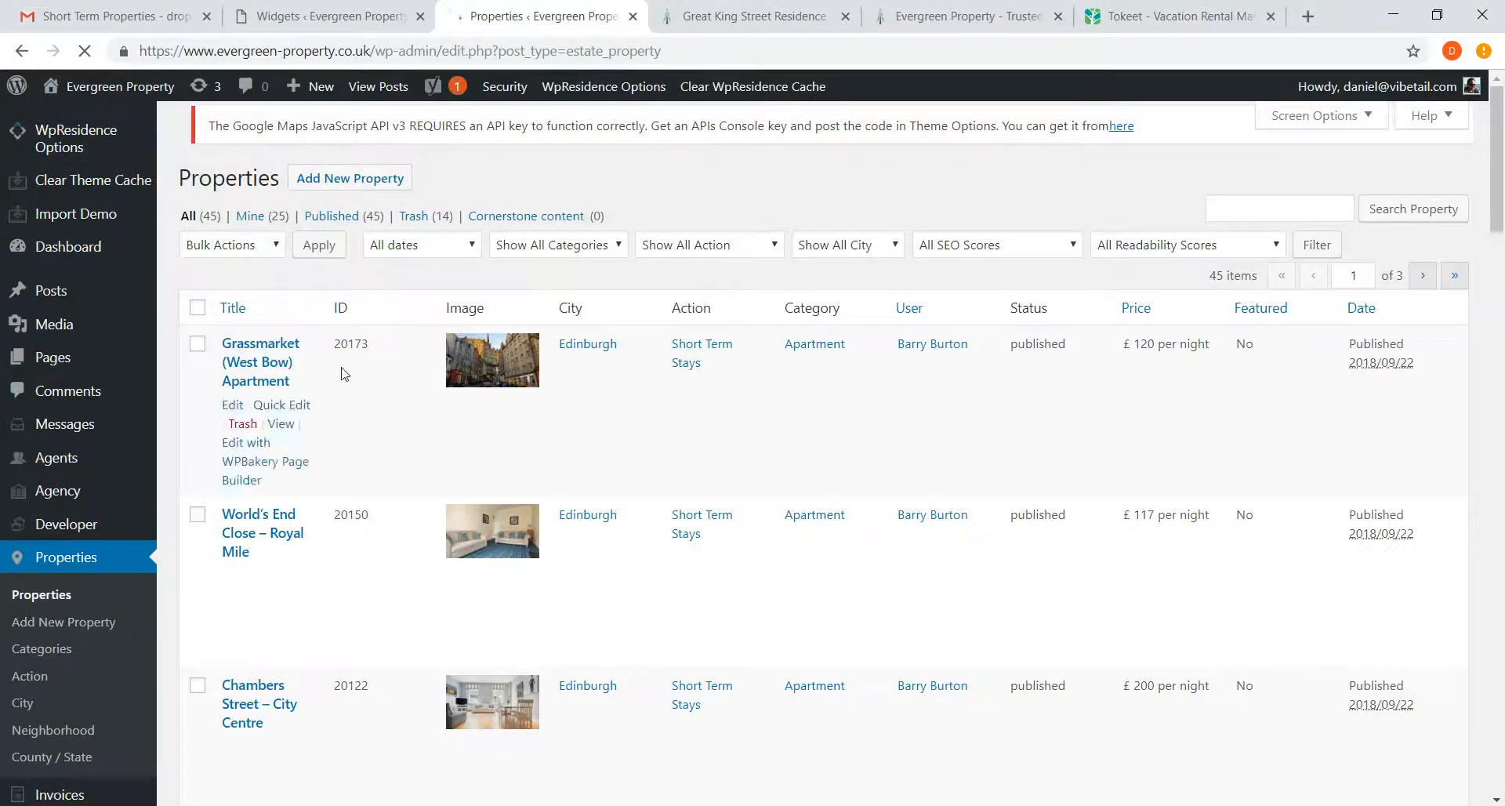
scroll(267, 560, "down", 6)
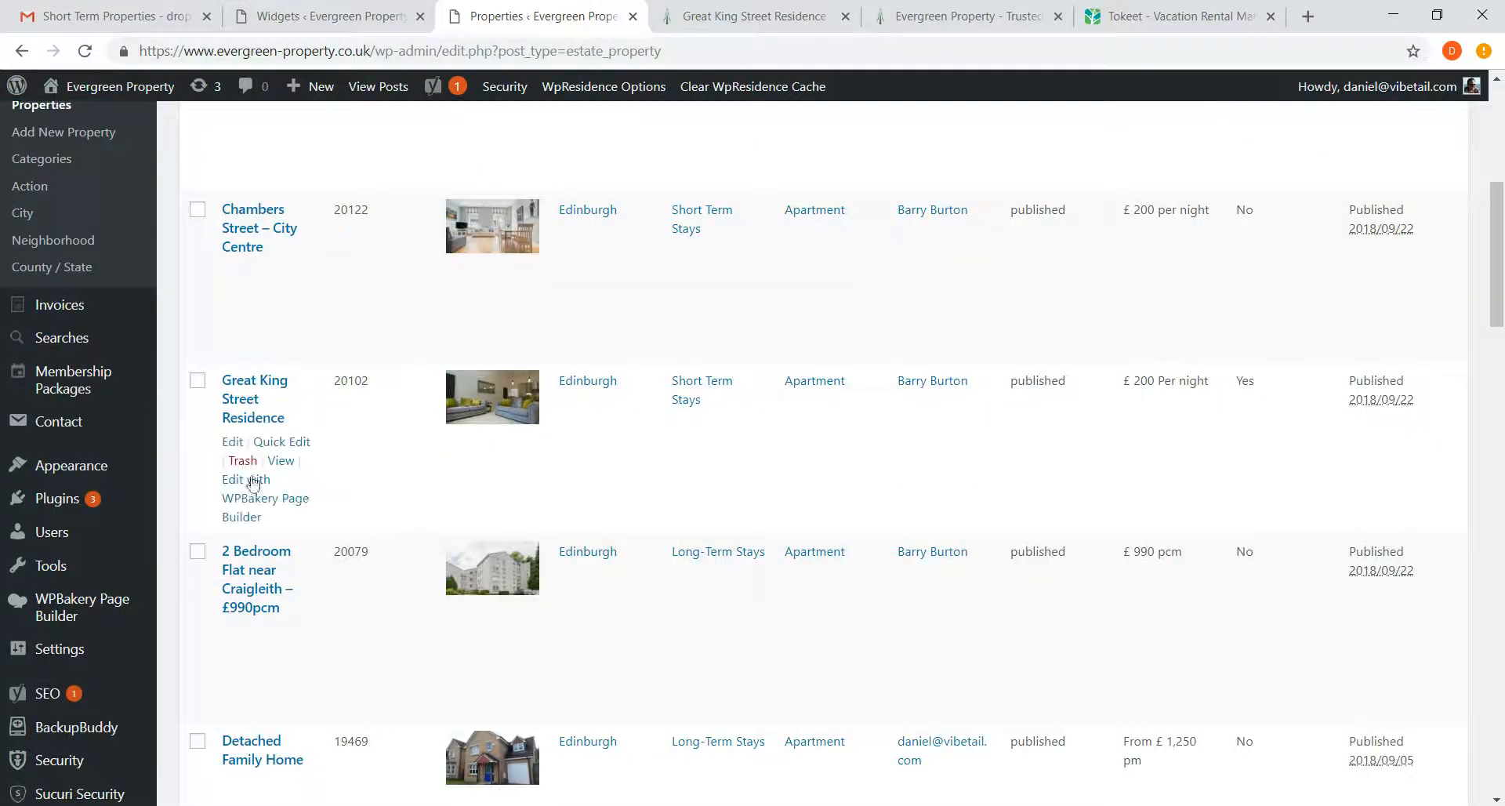
scroll(274, 541, "down", 1)
scroll(304, 476, "down", 5)
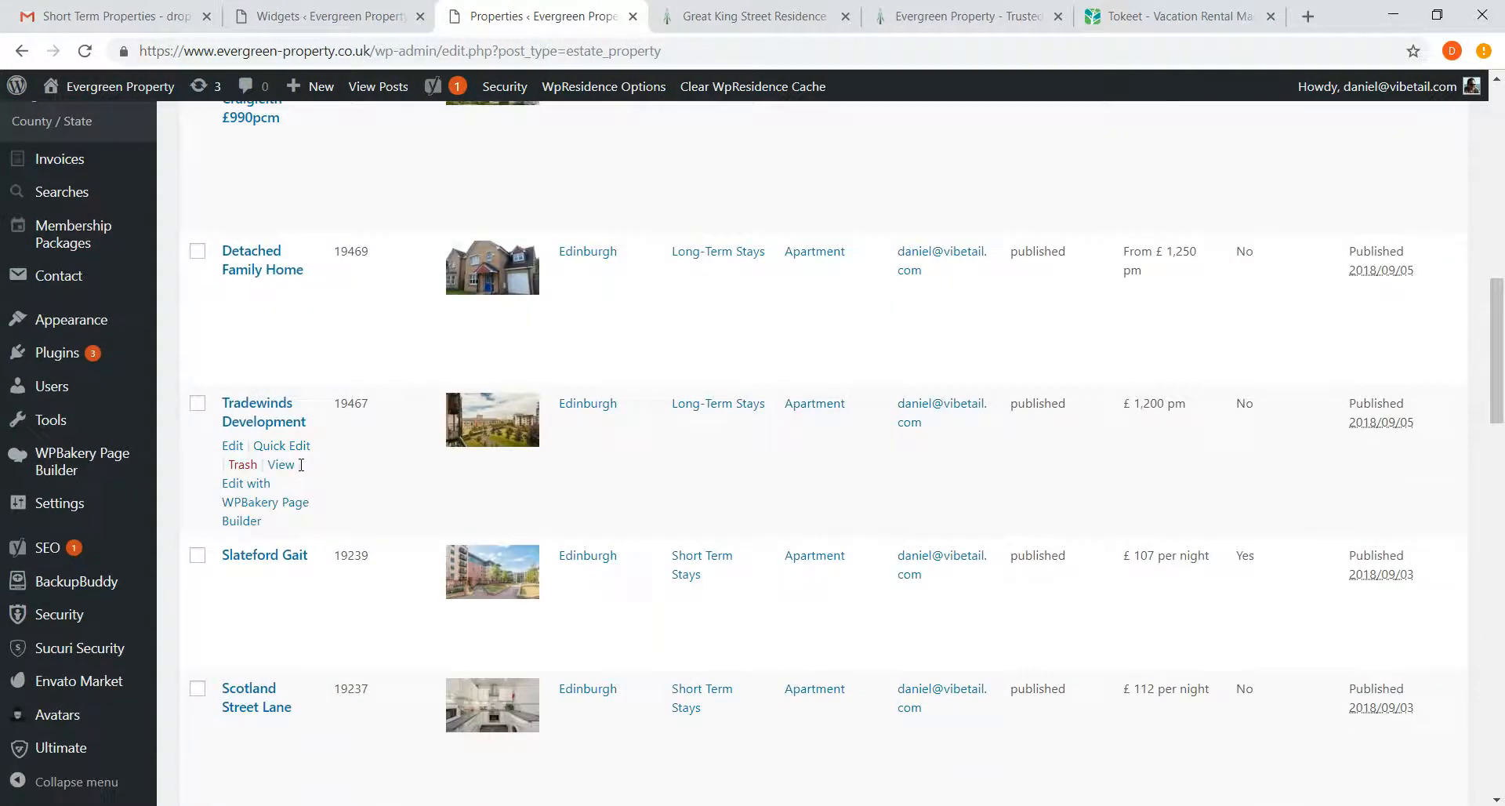
scroll(302, 458, "up", 2)
scroll(292, 392, "up", 1)
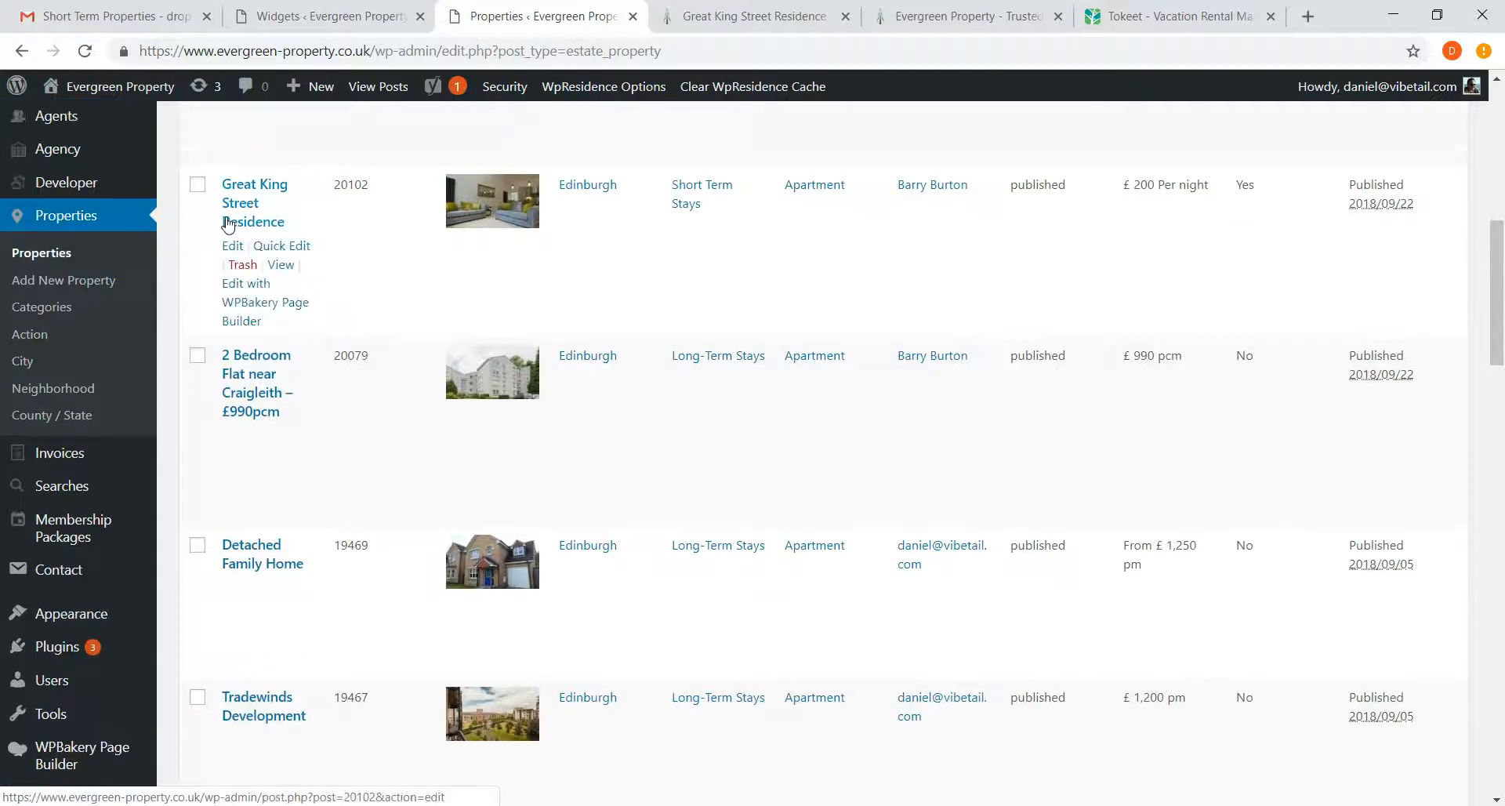
left_click(233, 247)
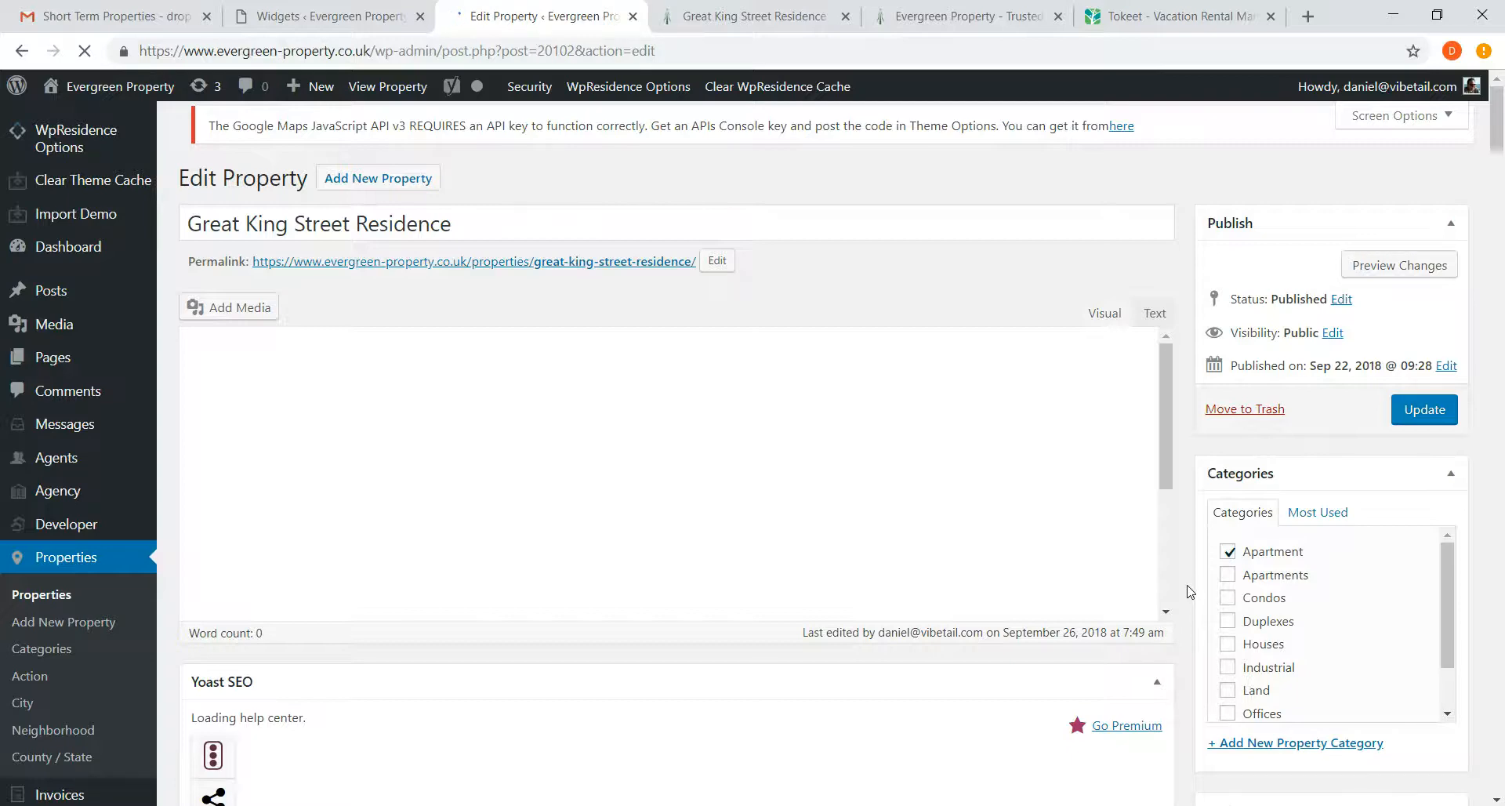
Open the property's Amenities and Features and check the end of the list for the Sauna option
scroll(1190, 591, "down", 12)
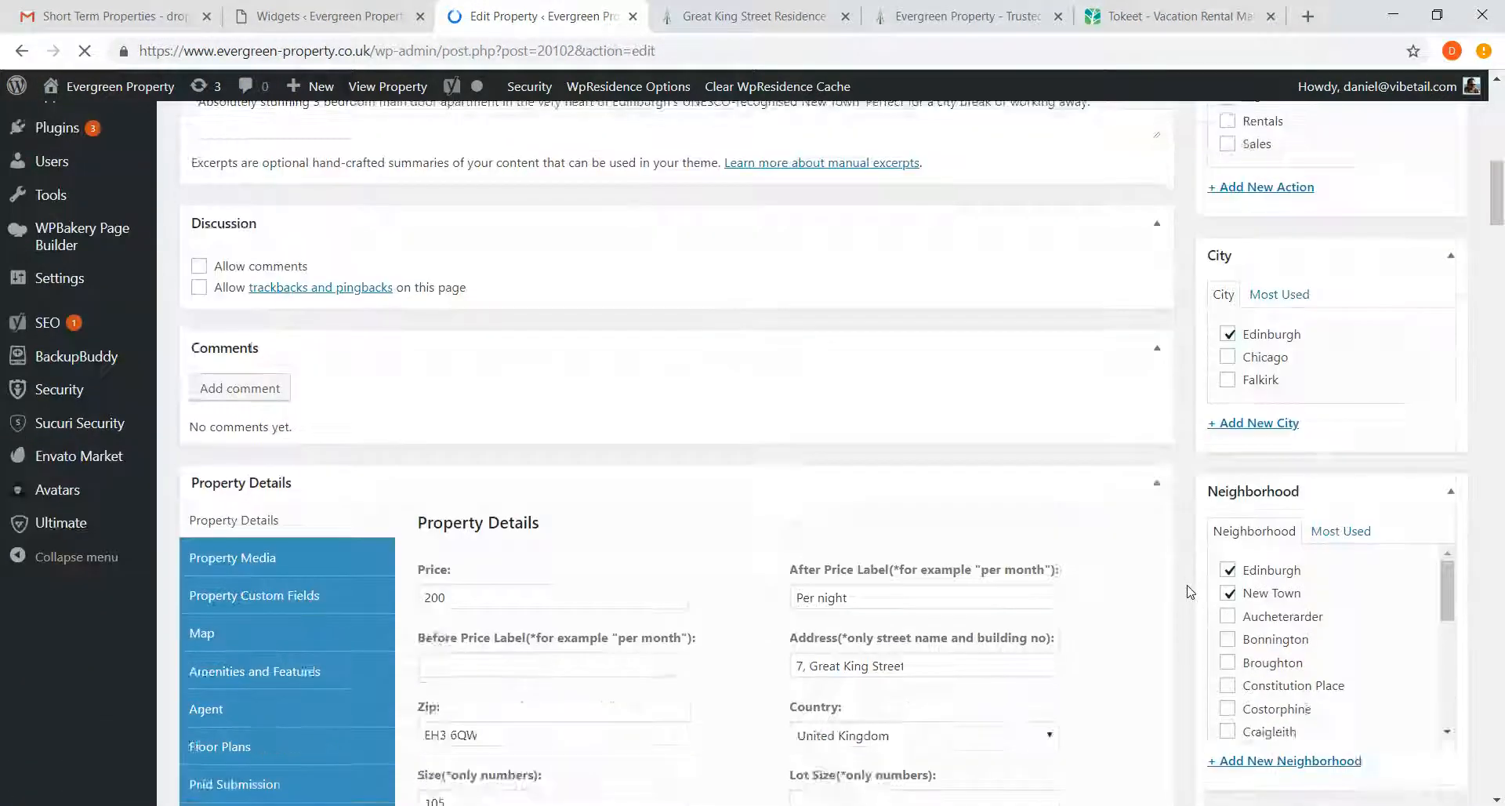
scroll(1189, 591, "down", 4)
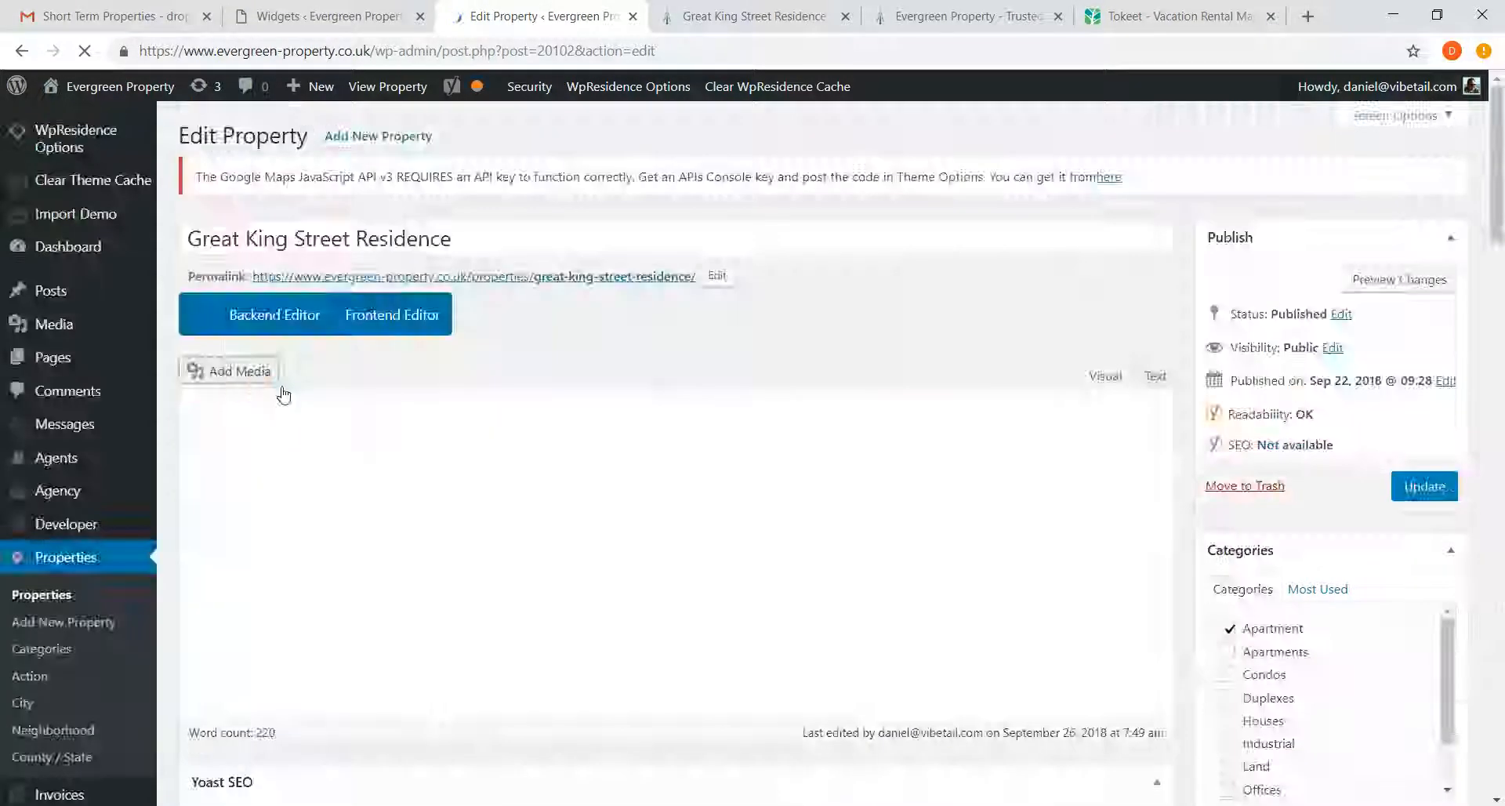
left_click(276, 384)
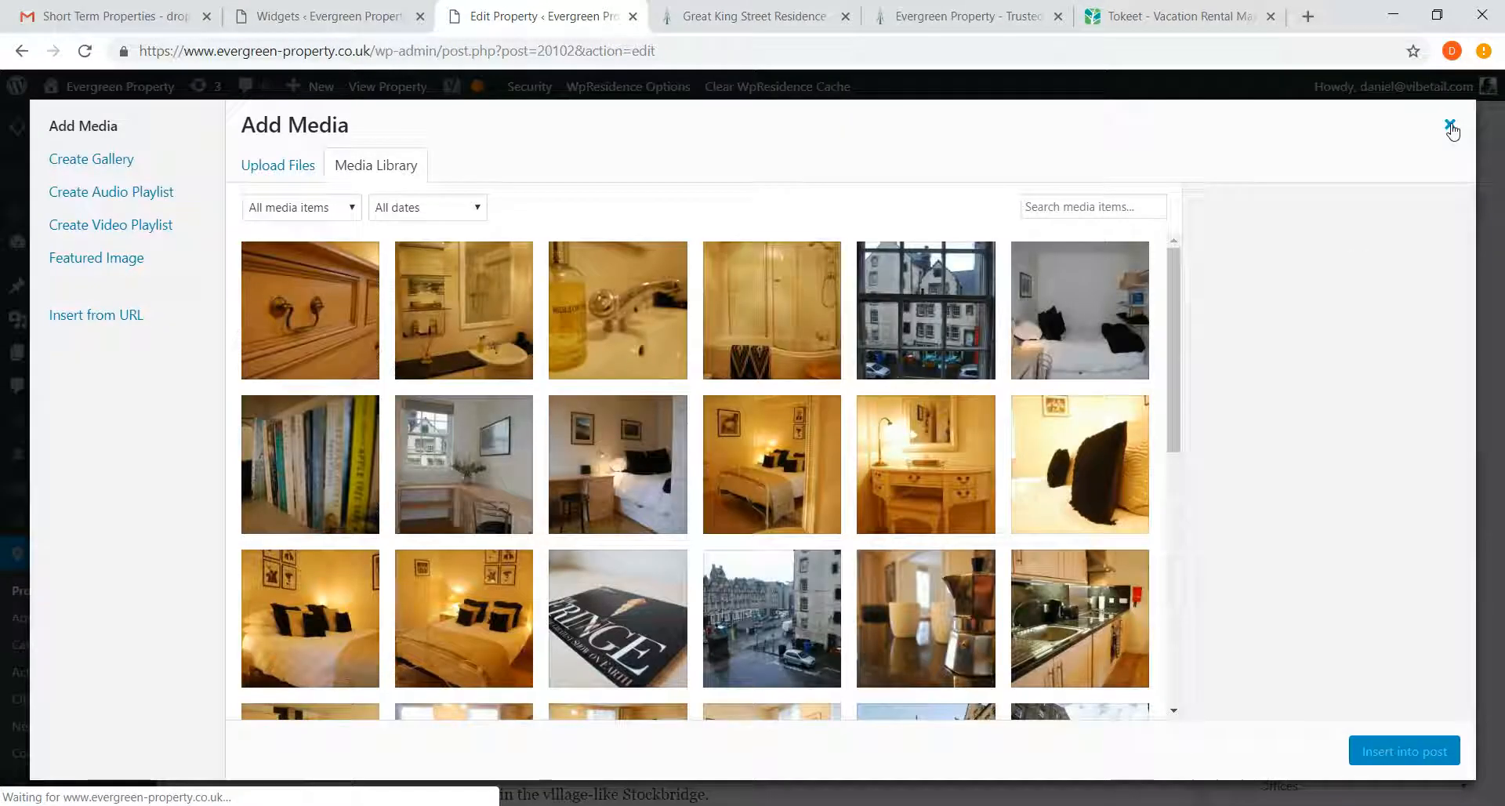
left_click(1450, 125)
scroll(287, 491, "down", 3)
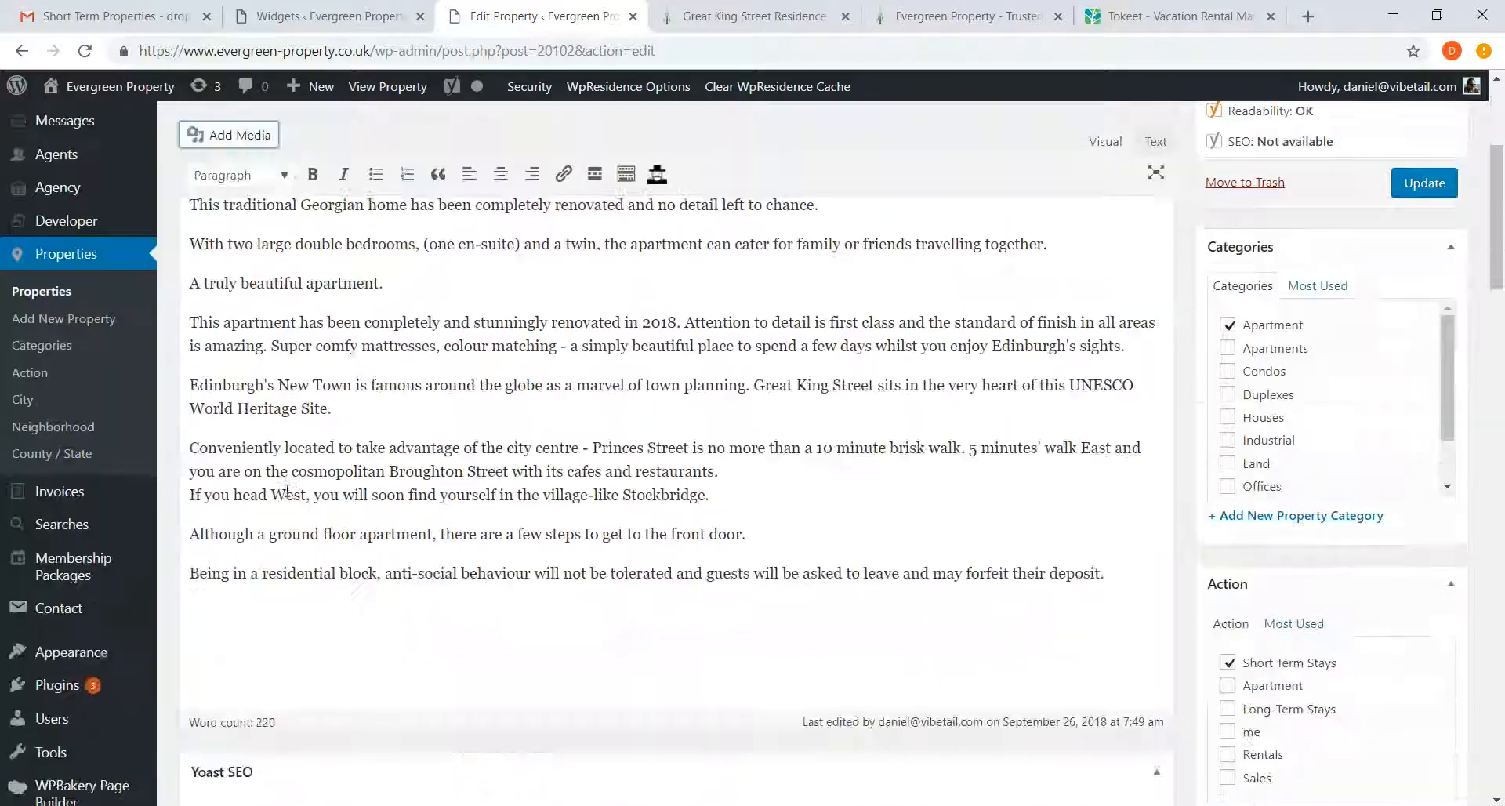
scroll(287, 494, "down", 10)
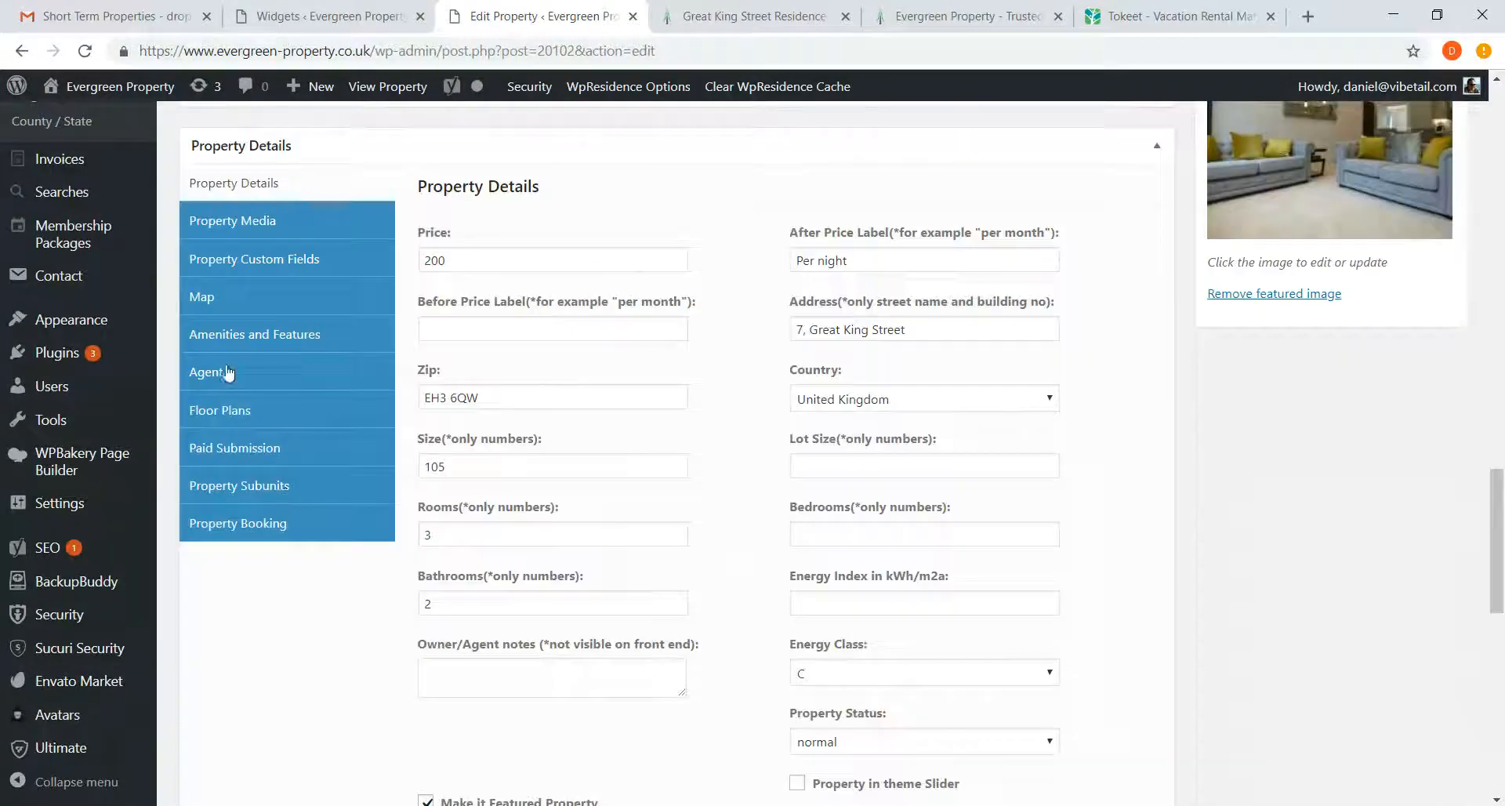
left_click(236, 337)
scroll(810, 538, "down", 11)
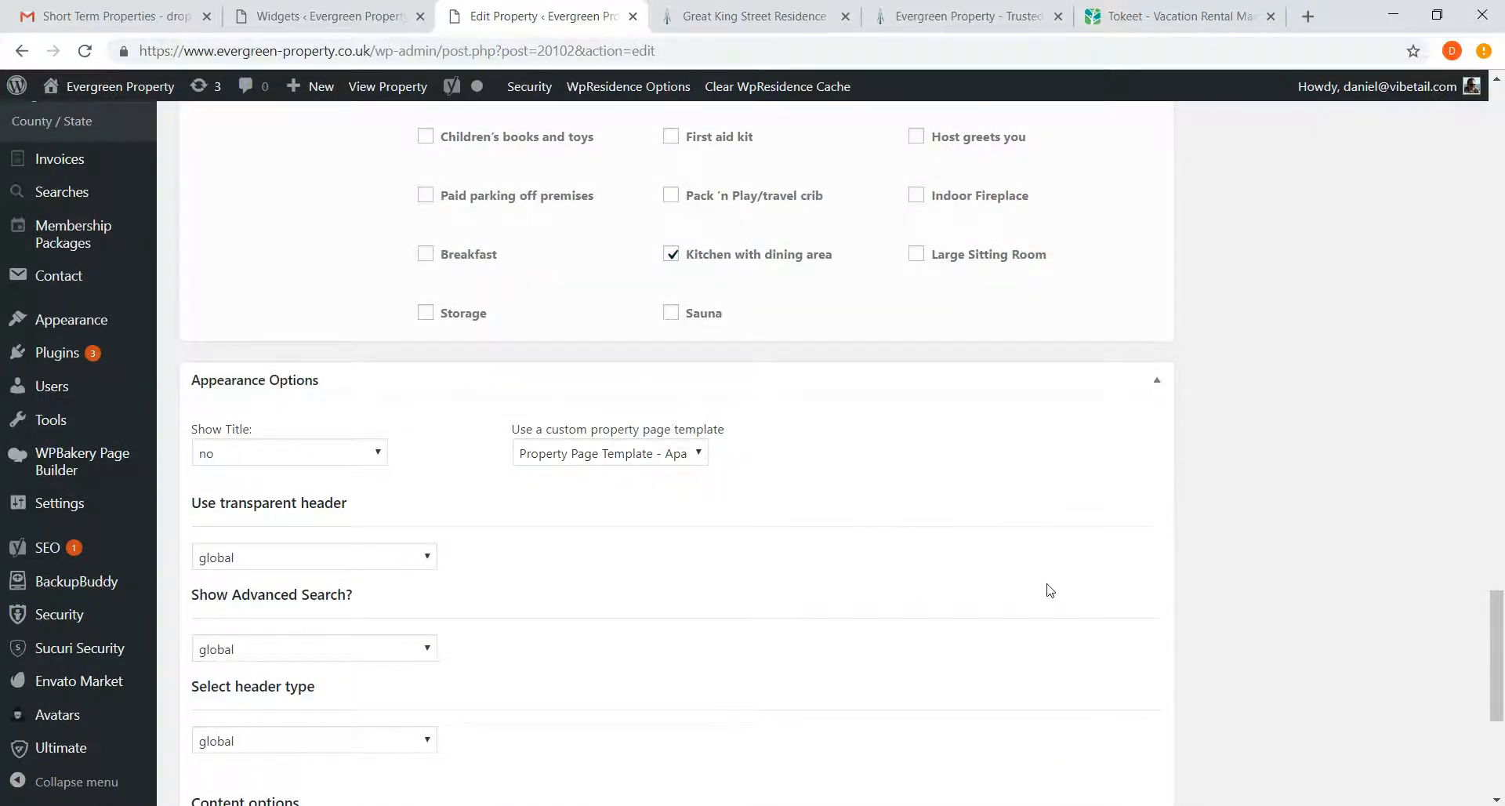
Open the property's Agent settings and set the Main Agent to the named agent instead of none
scroll(1051, 590, "up", 10)
left_click(211, 277)
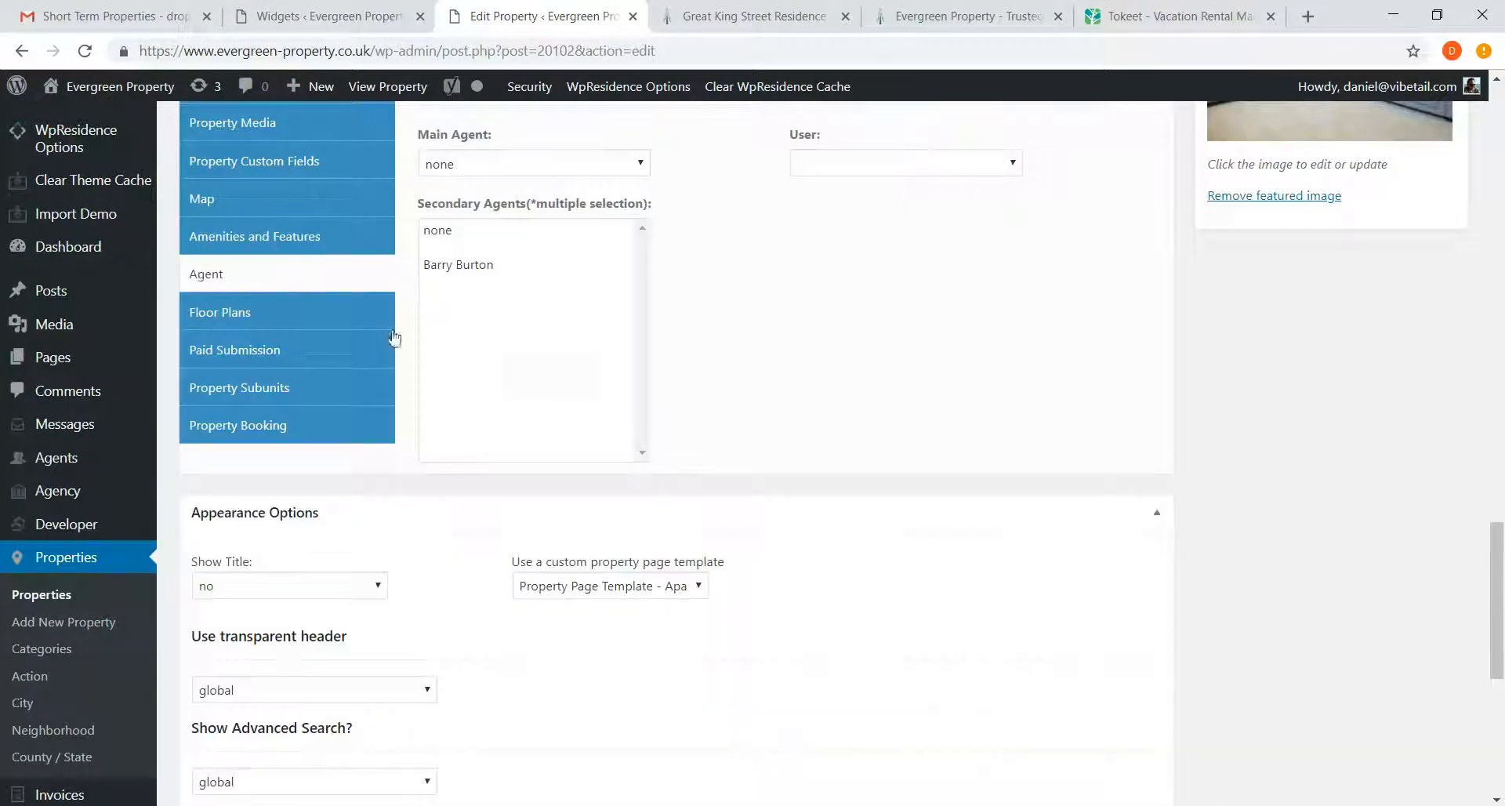
scroll(618, 457, "up", 2)
left_click(514, 355)
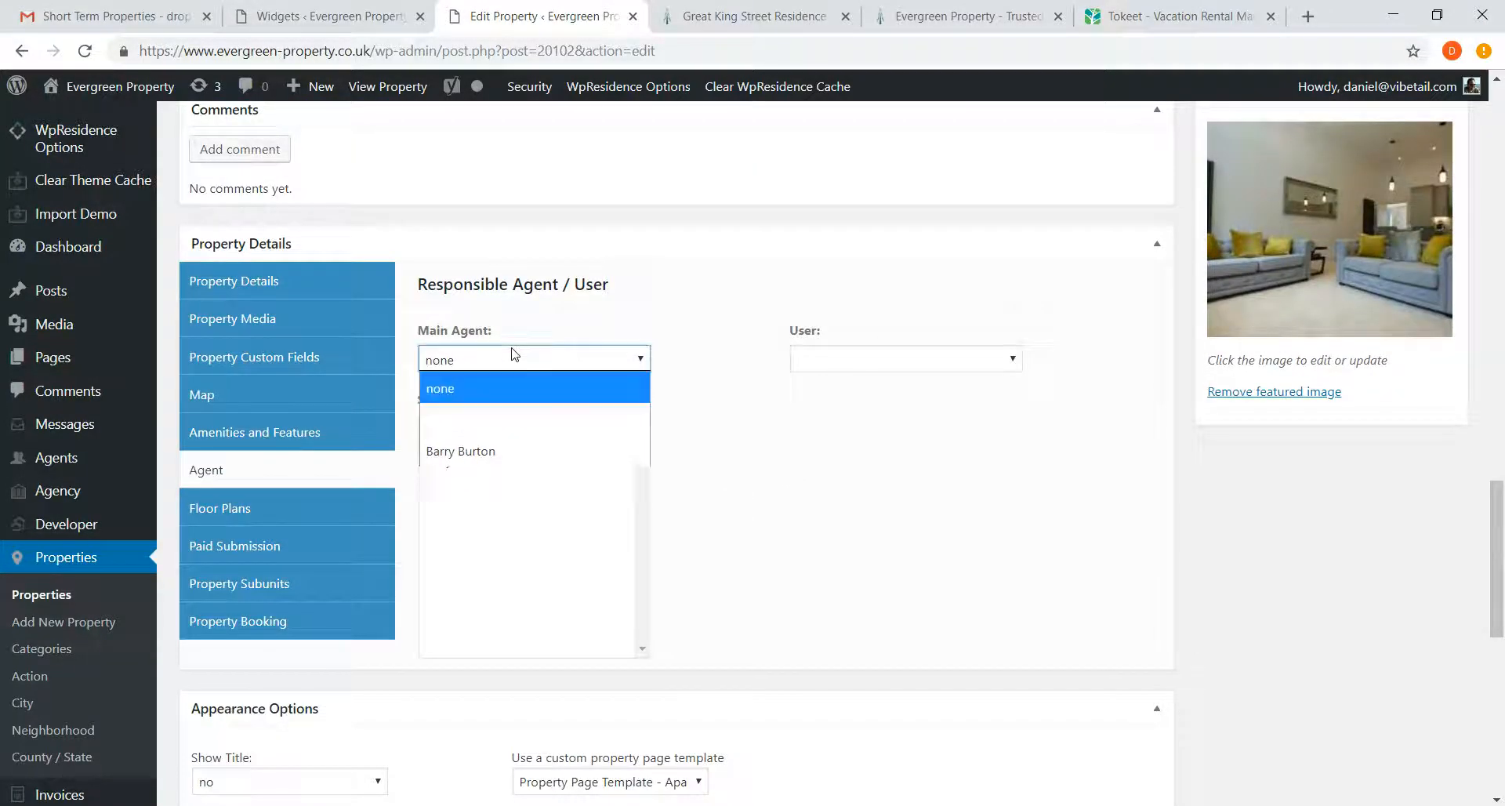
left_click(885, 478)
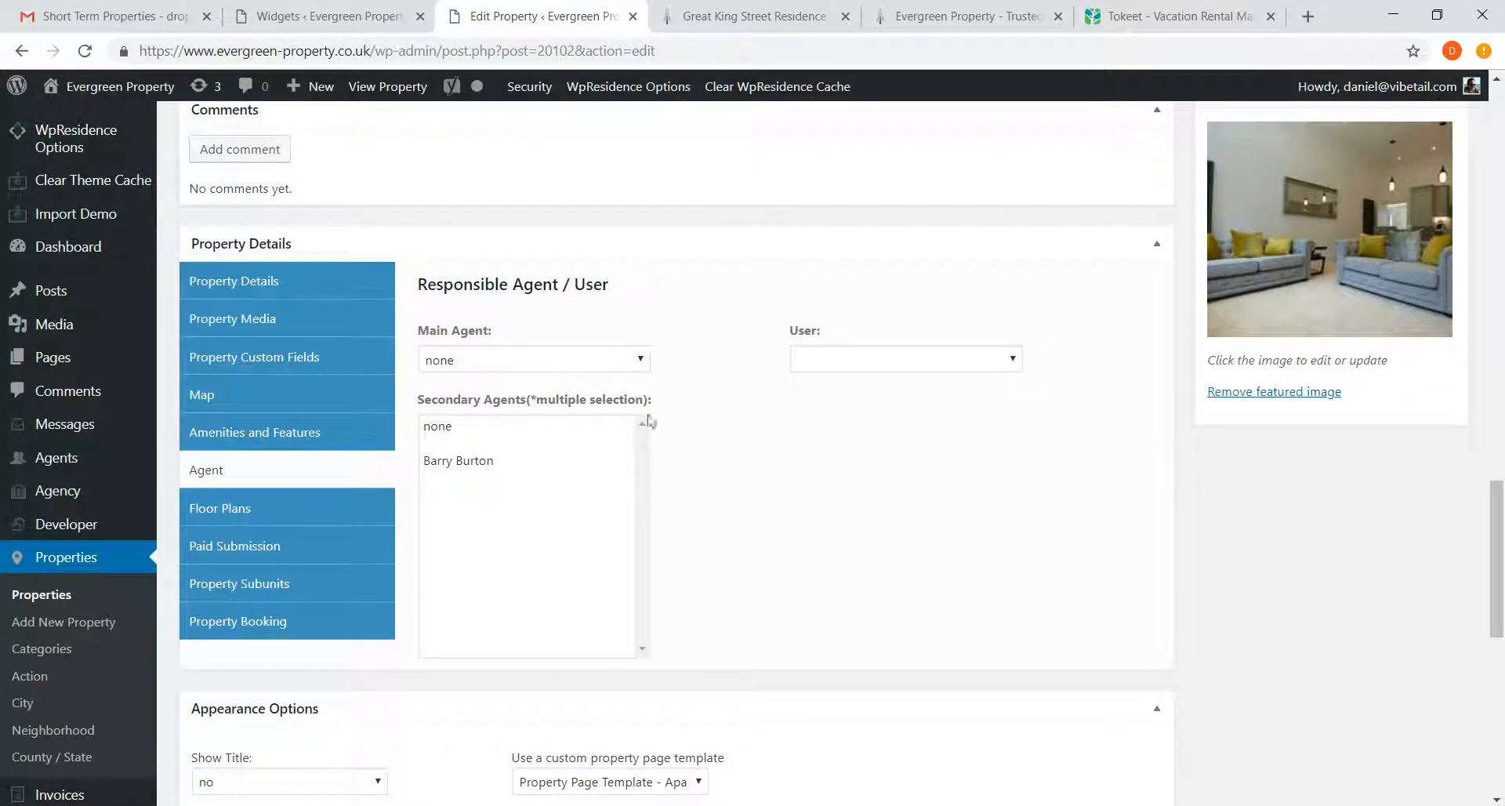
left_click(559, 364)
left_click(491, 453)
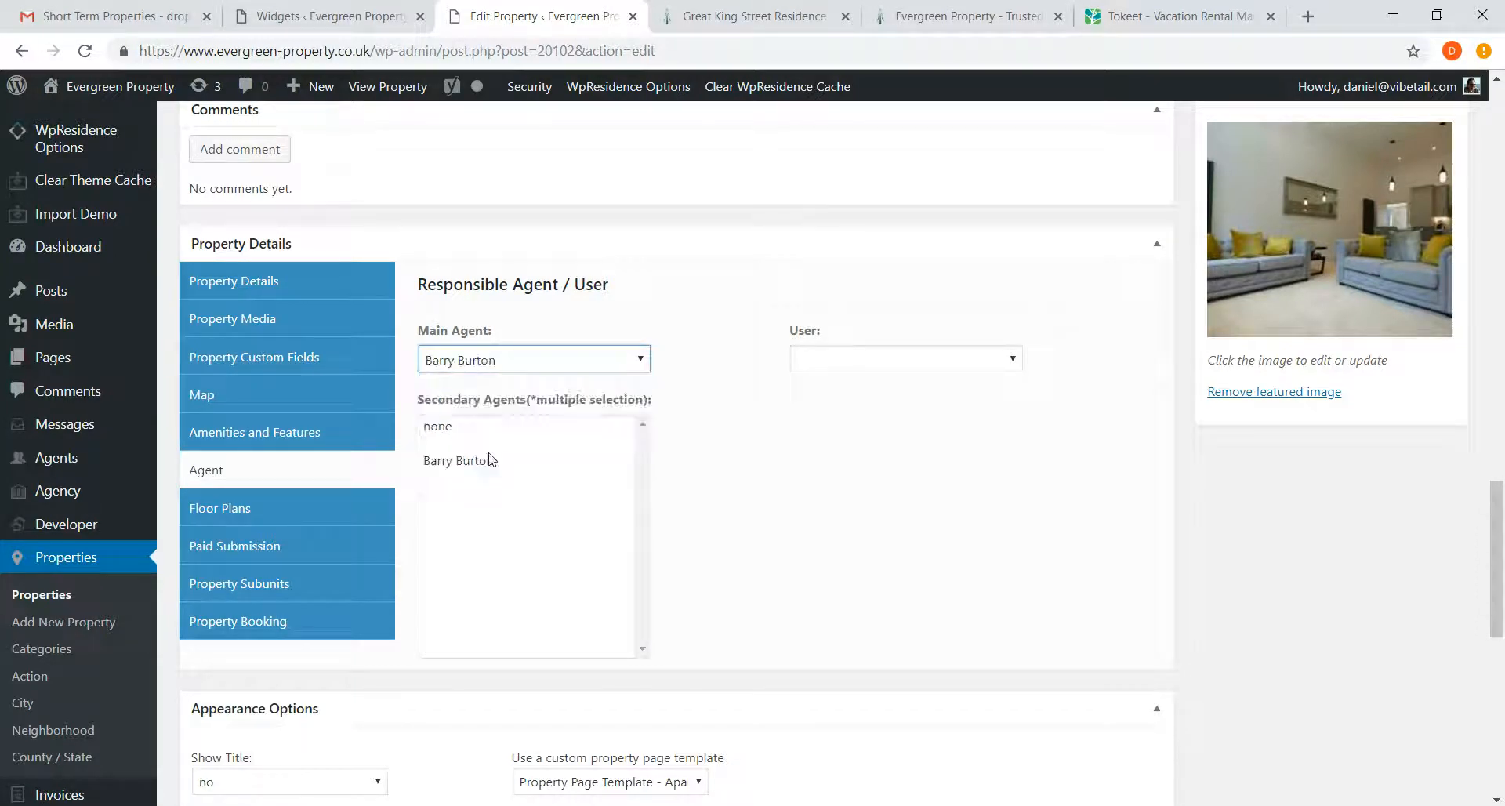
left_click(821, 495)
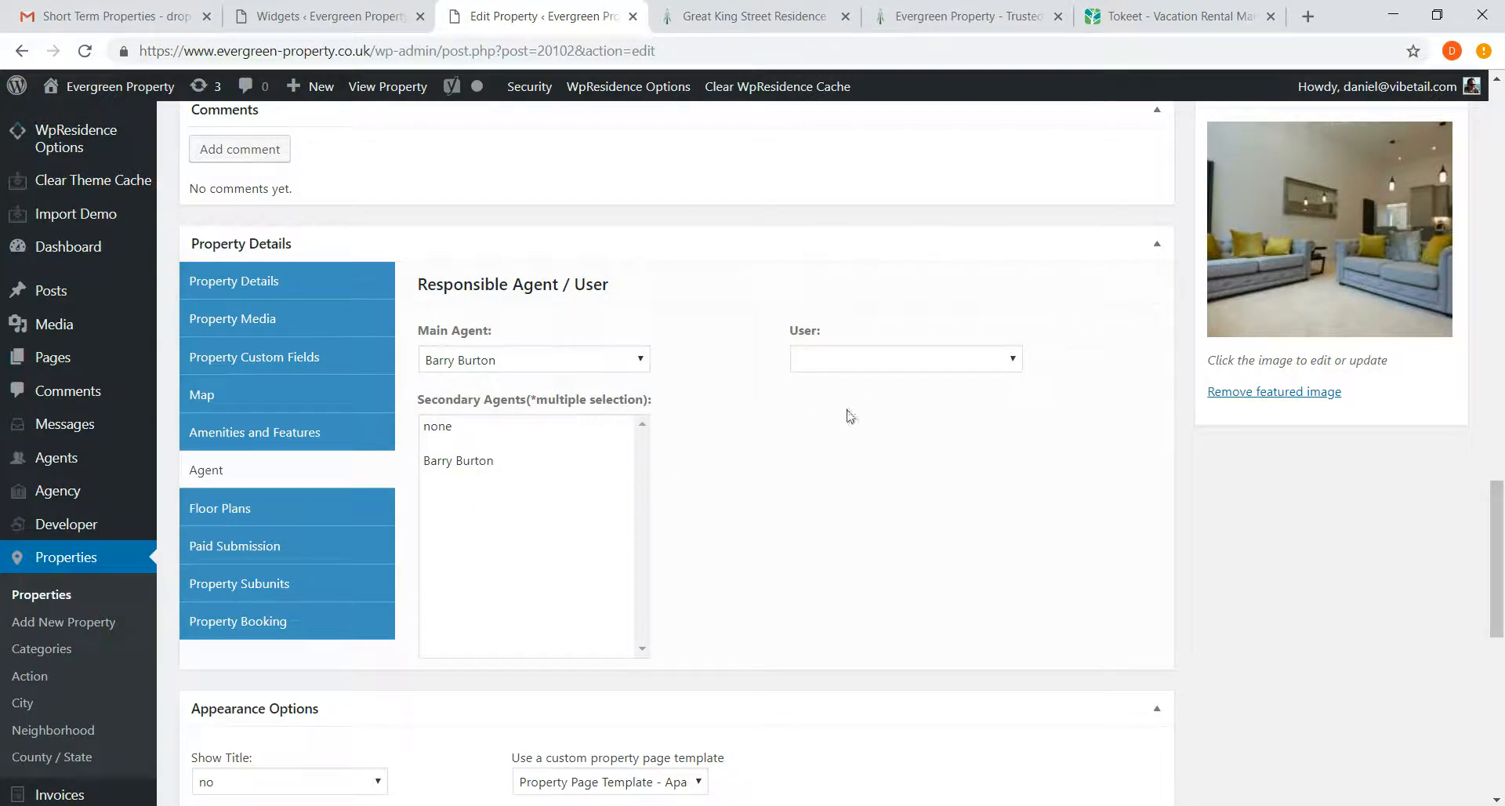
Set the responsible User to admin and select none for the Secondary Agents
left_click(877, 366)
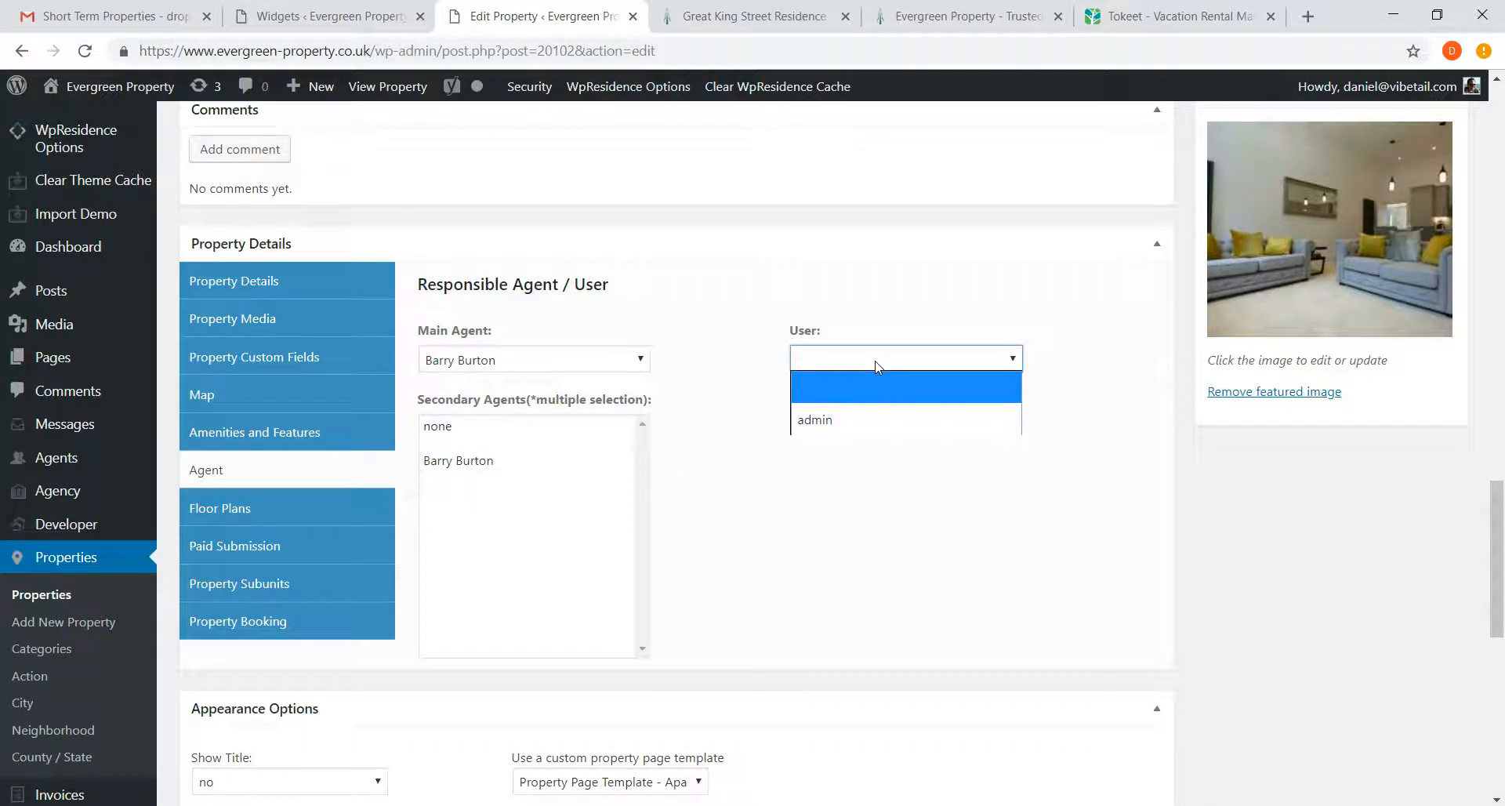
left_click(821, 420)
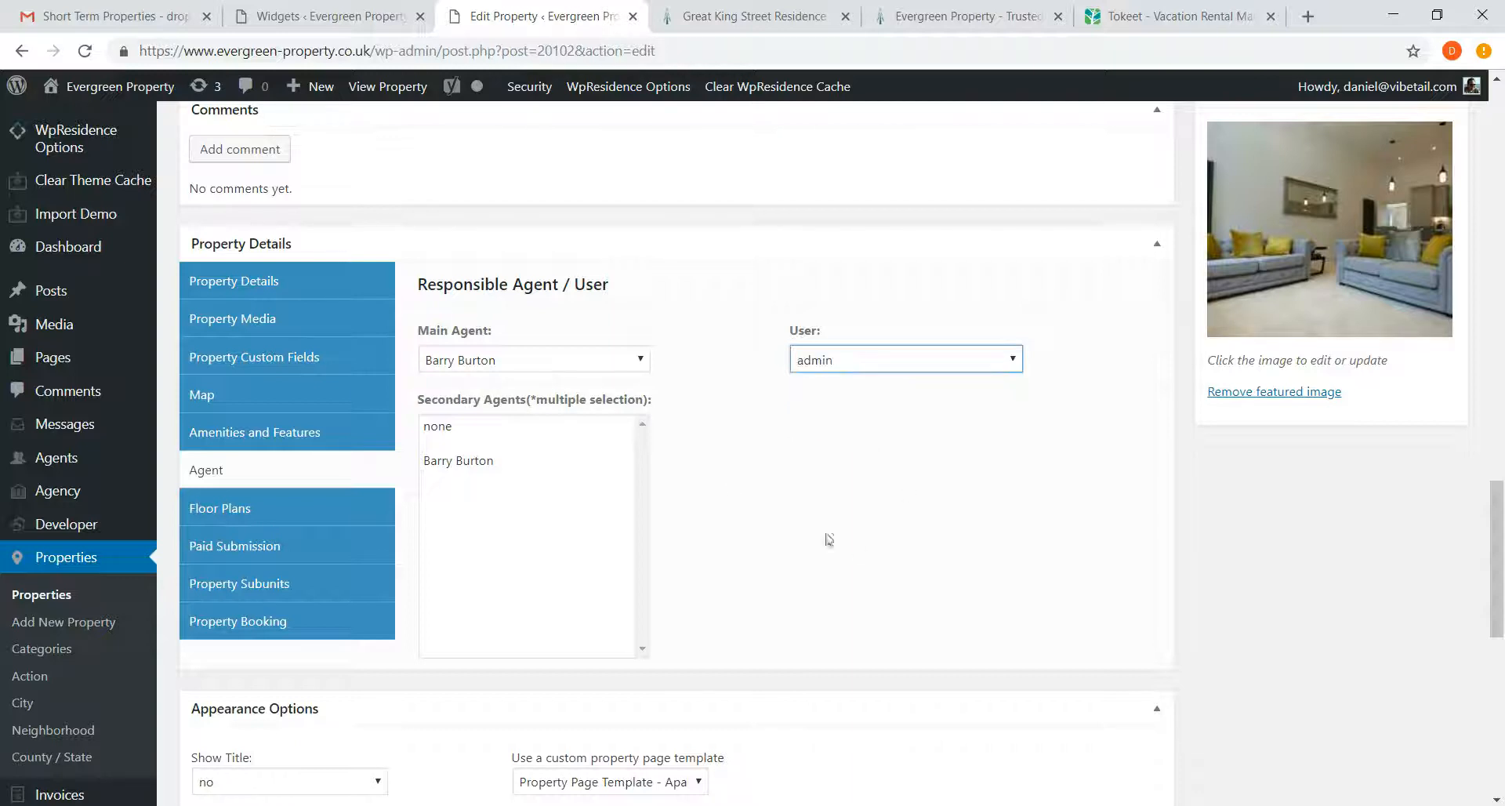
left_click(449, 432)
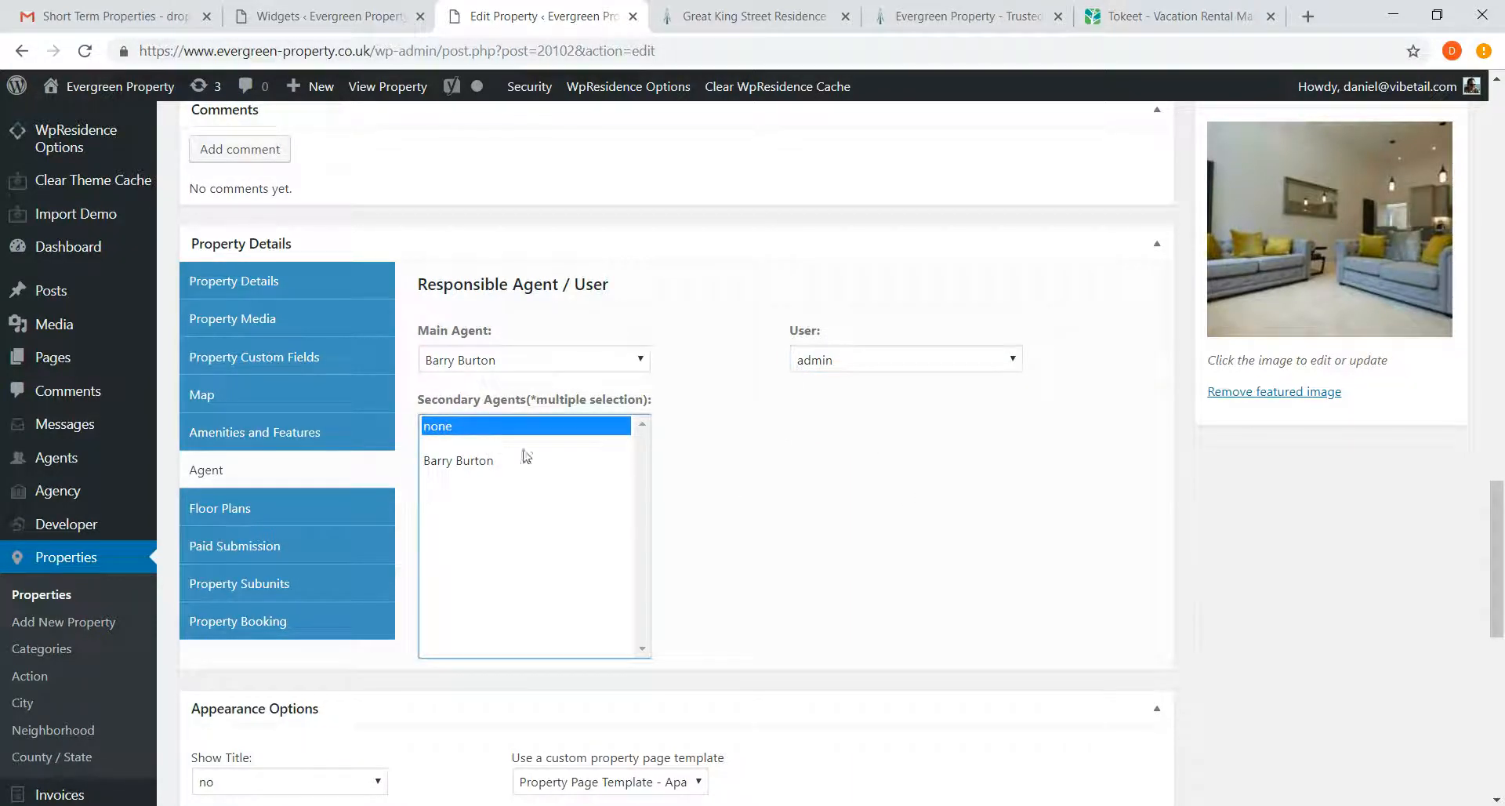